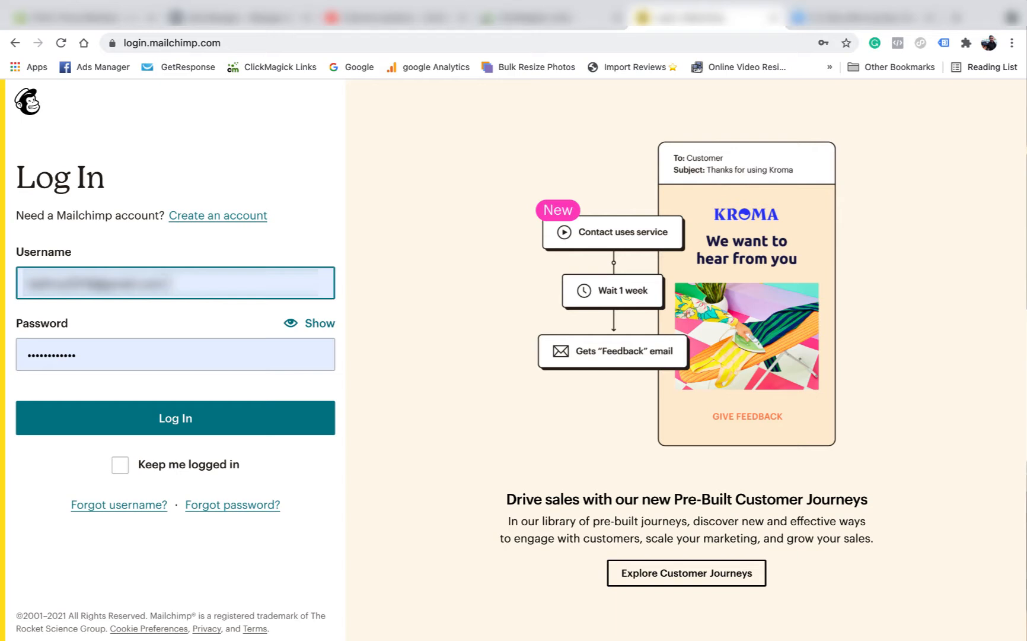
- Log in to the Mailchimp account with the filled-in credentials and open the overview of all campaigns
{"action": "left_click", "coordinate": [205, 427]}
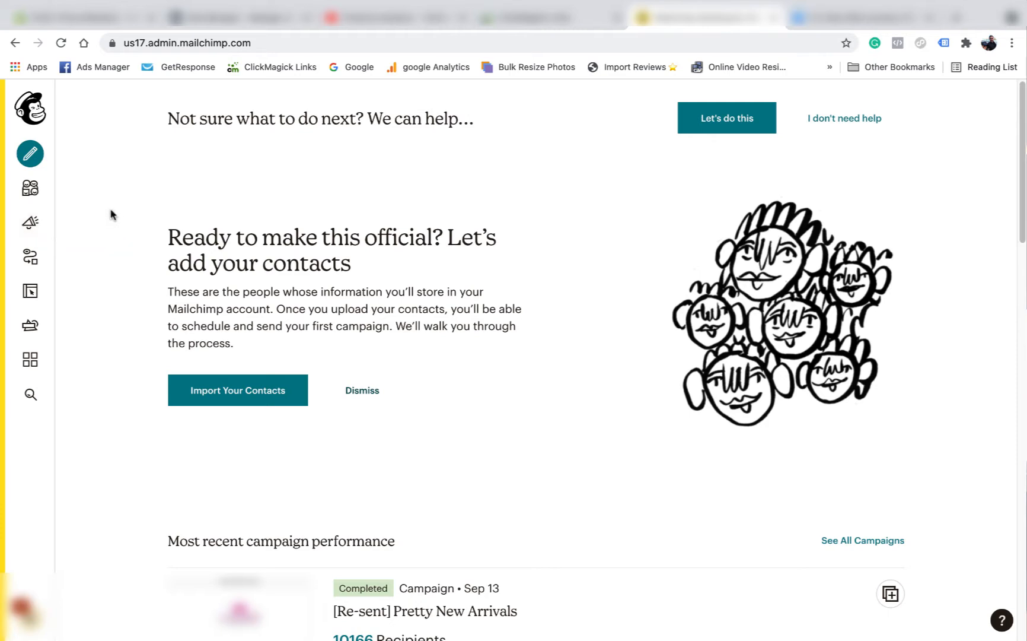
{"action": "left_click", "coordinate": [31, 225]}
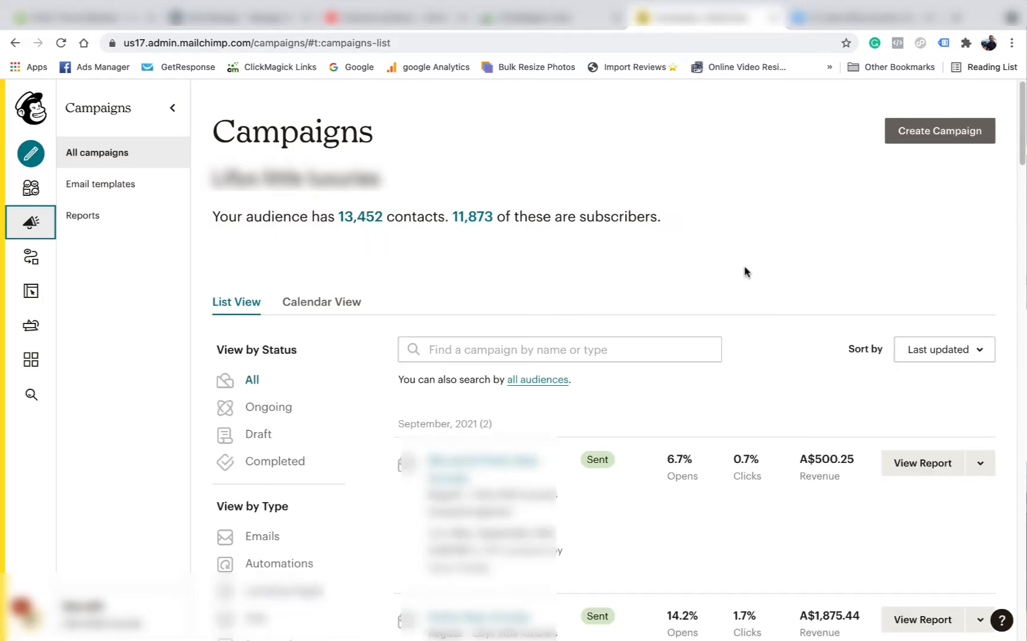
- Examine the opens, clicks and revenue of the sent campaigns and the audience size in the campaign list
{"action": "scroll", "coordinate": [746, 271], "scroll_direction": "down", "scroll_amount": 2}
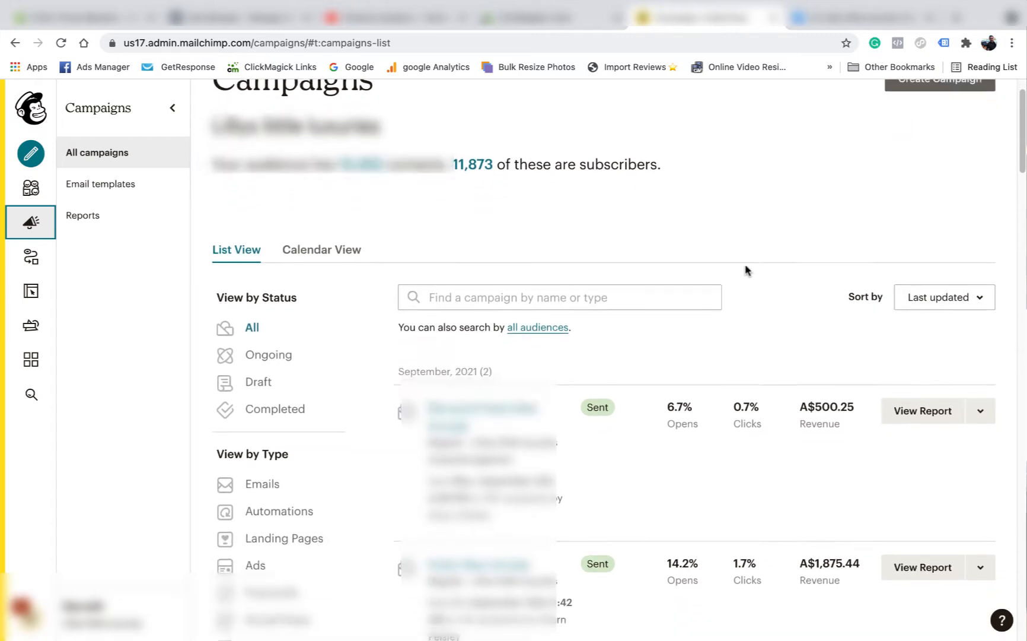
{"action": "scroll", "coordinate": [747, 271], "scroll_direction": "down", "scroll_amount": 2}
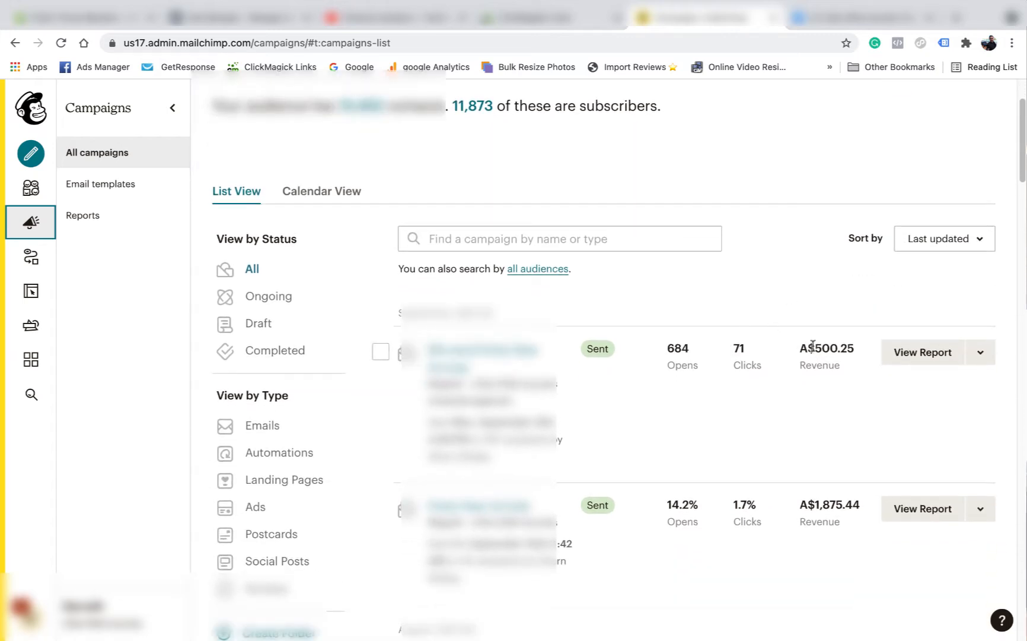
{"action": "scroll", "coordinate": [841, 361], "scroll_direction": "down", "scroll_amount": 1}
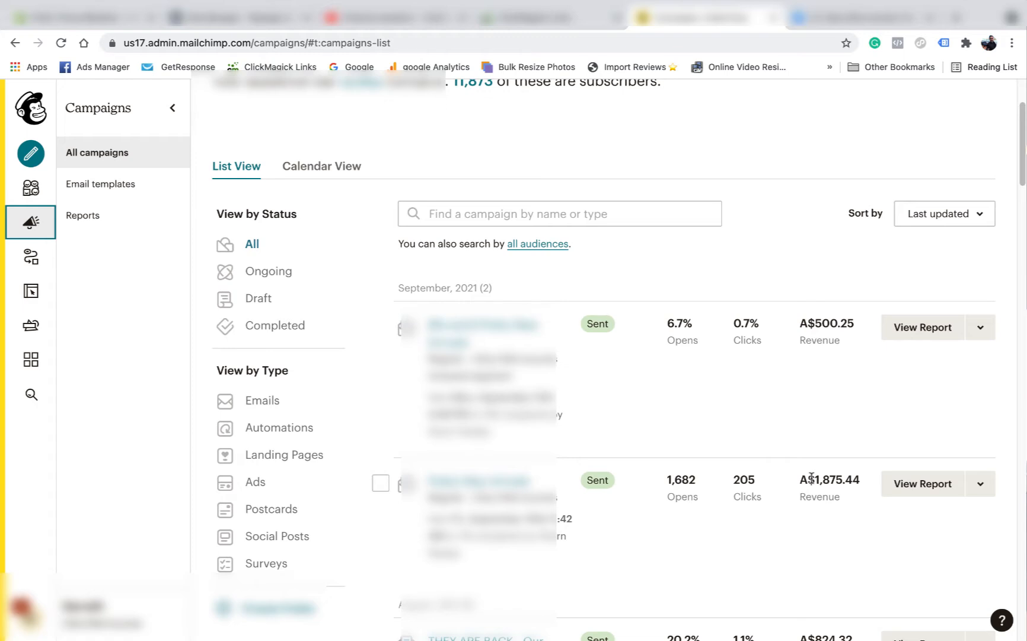
{"action": "scroll", "coordinate": [833, 480], "scroll_direction": "down", "scroll_amount": 8}
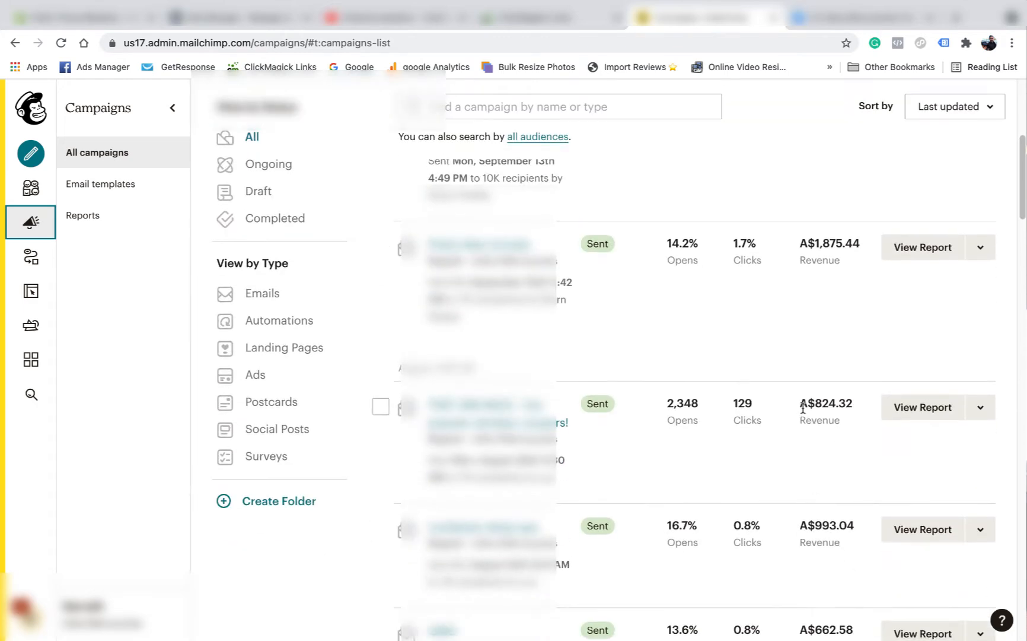
{"action": "scroll", "coordinate": [821, 534], "scroll_direction": "down", "scroll_amount": 1}
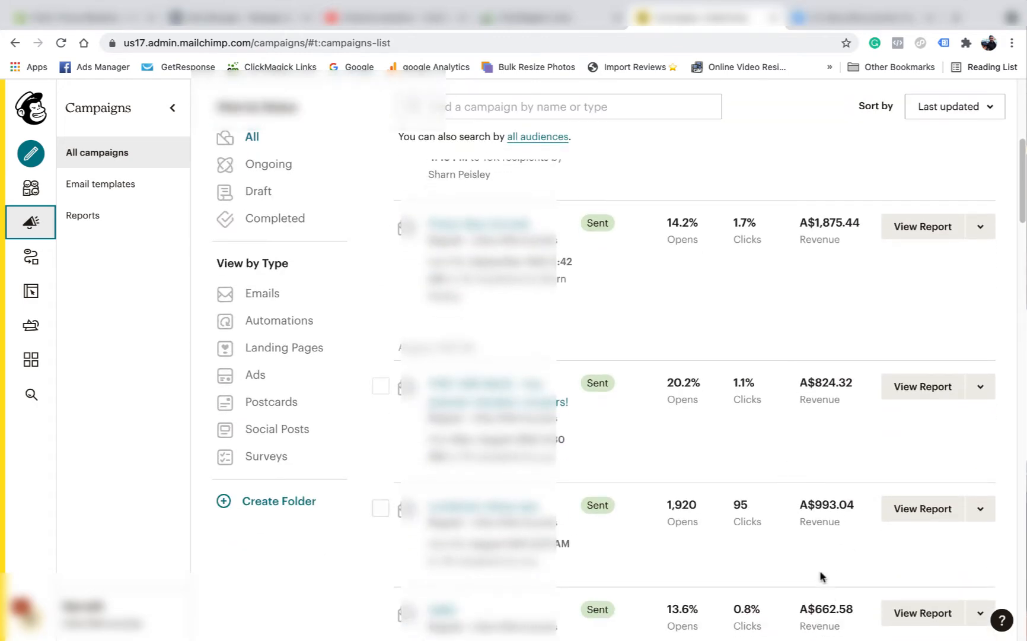
{"action": "scroll", "coordinate": [819, 237], "scroll_direction": "down", "scroll_amount": 1}
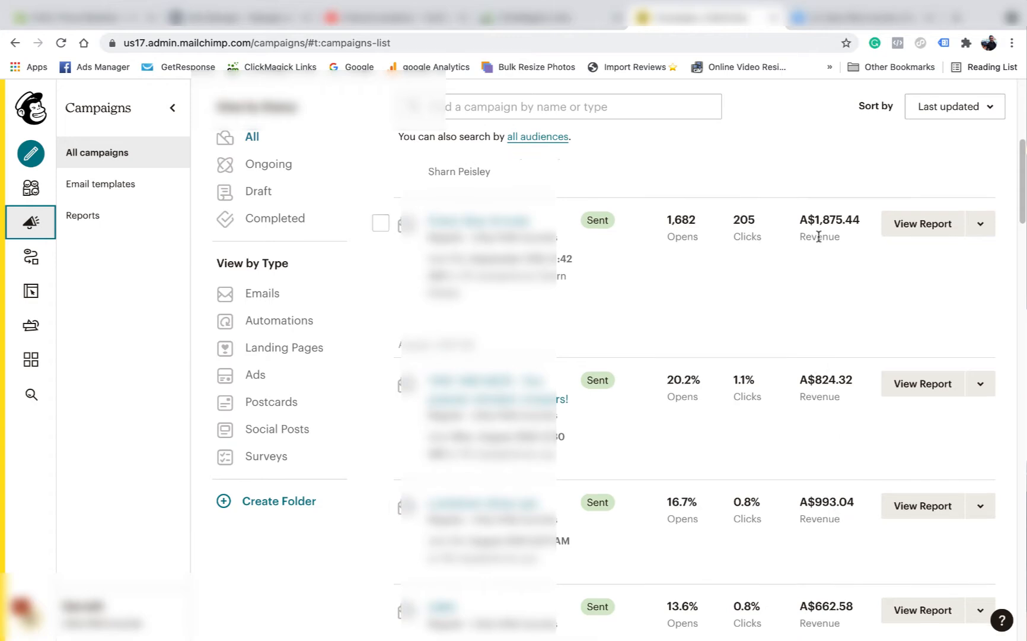
{"action": "scroll", "coordinate": [798, 341], "scroll_direction": "up", "scroll_amount": 10}
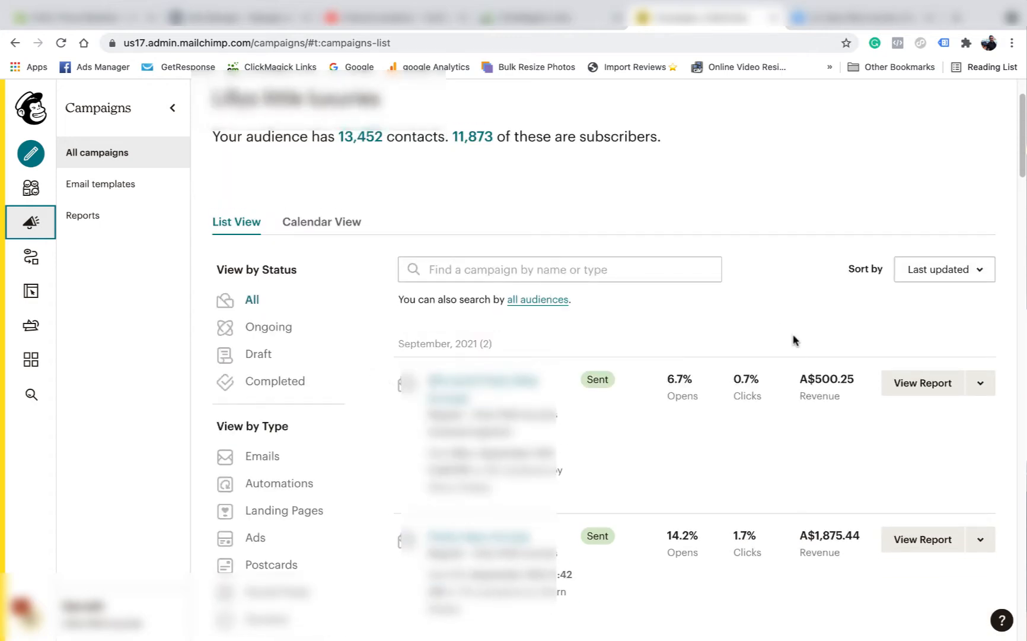
{"action": "scroll", "coordinate": [719, 306], "scroll_direction": "up", "scroll_amount": 3}
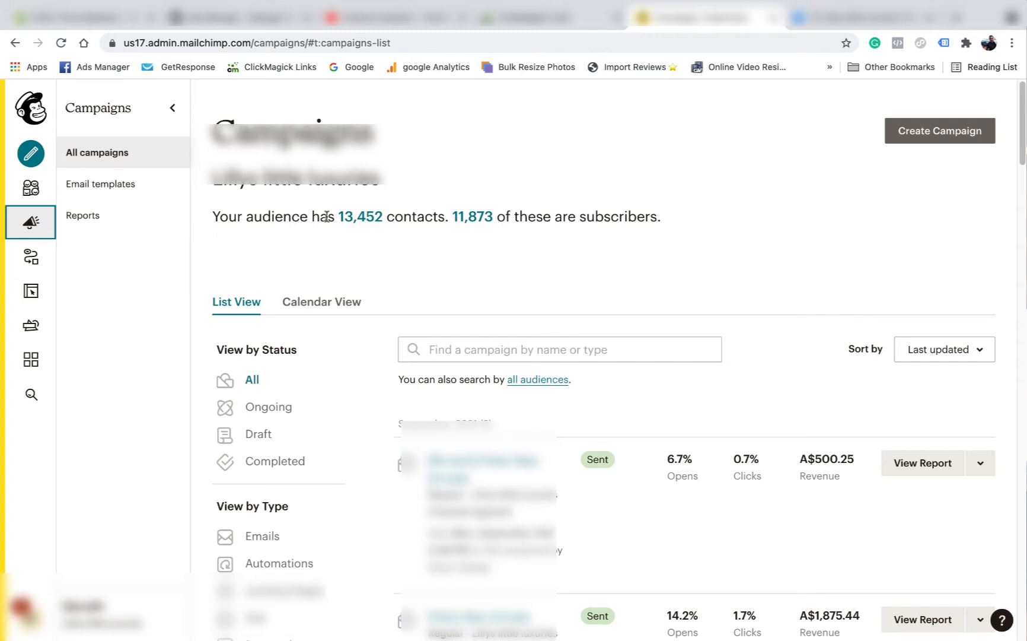
- Start creating a new campaign of the regular email type
{"action": "left_click", "coordinate": [951, 133]}
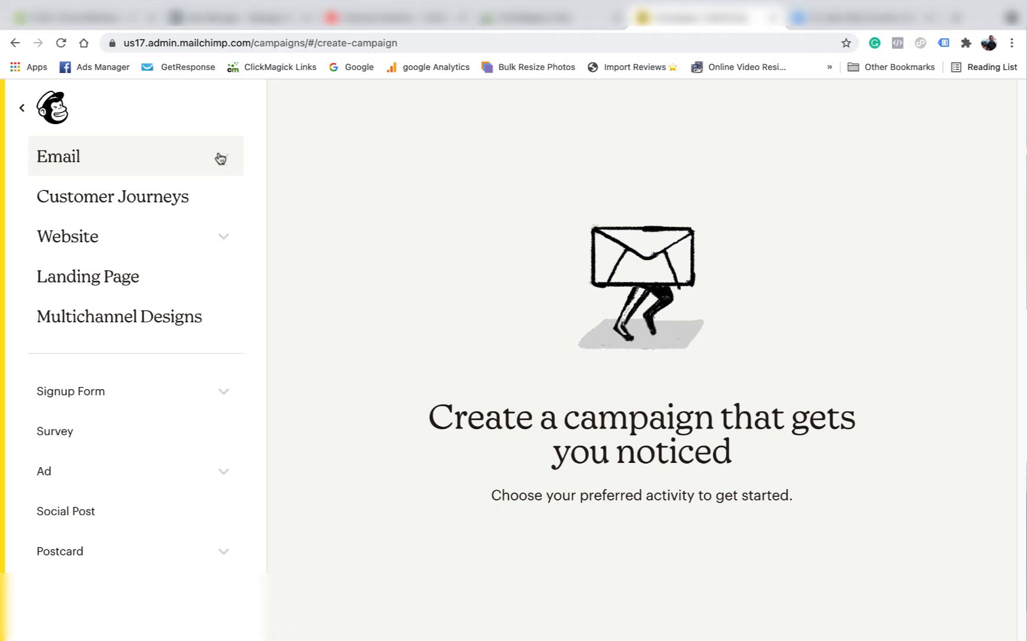
{"action": "left_click", "coordinate": [177, 164]}
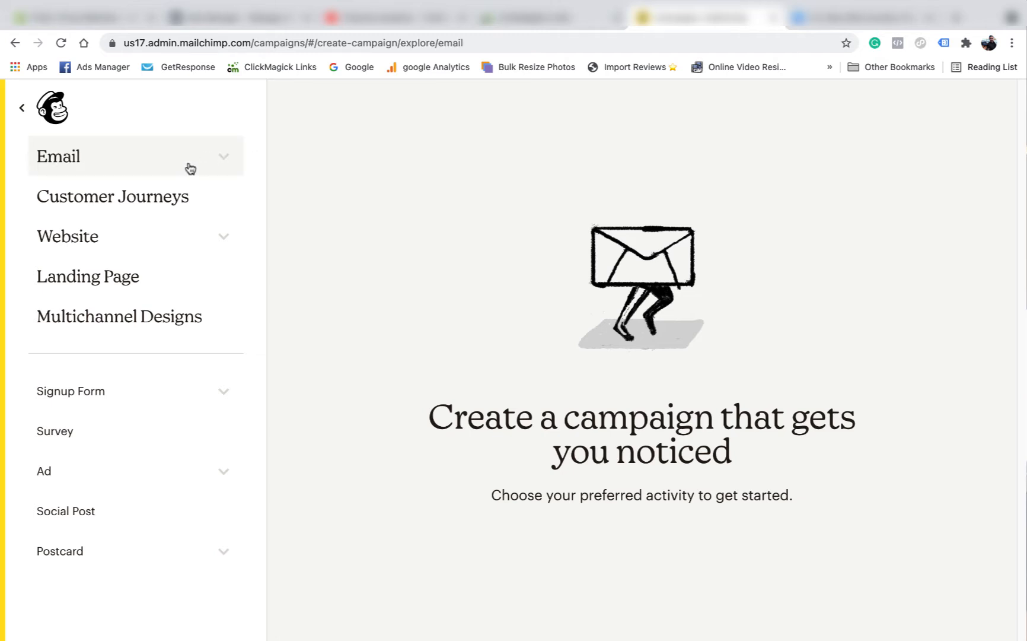
{"action": "left_click", "coordinate": [85, 197]}
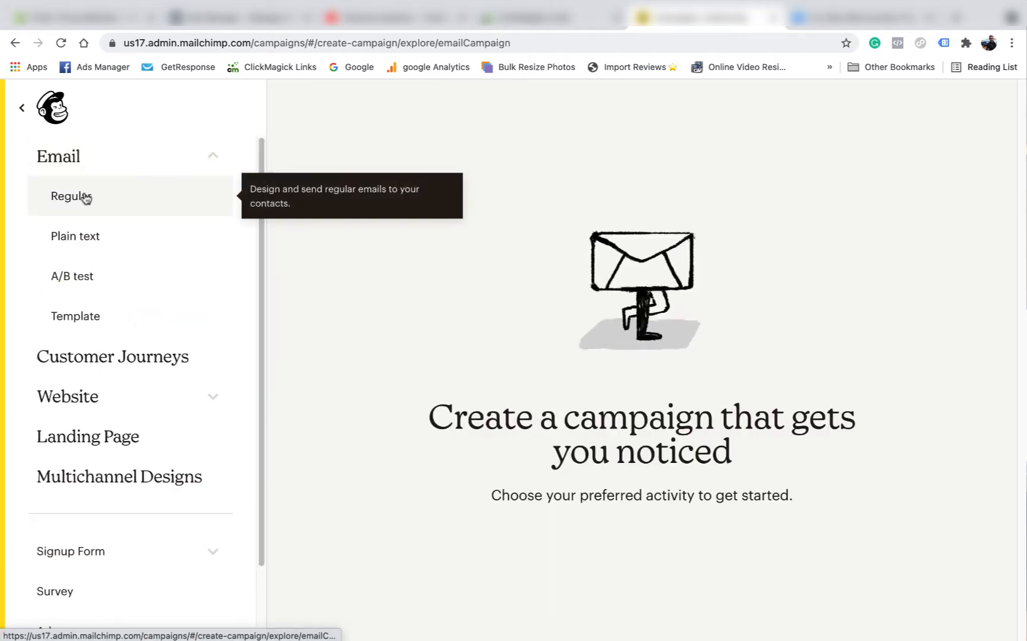
- Name the campaign "Daddy's girl 😍 the cutest little summer set!" and begin the email draft
{"action": "left_click", "coordinate": [496, 402]}
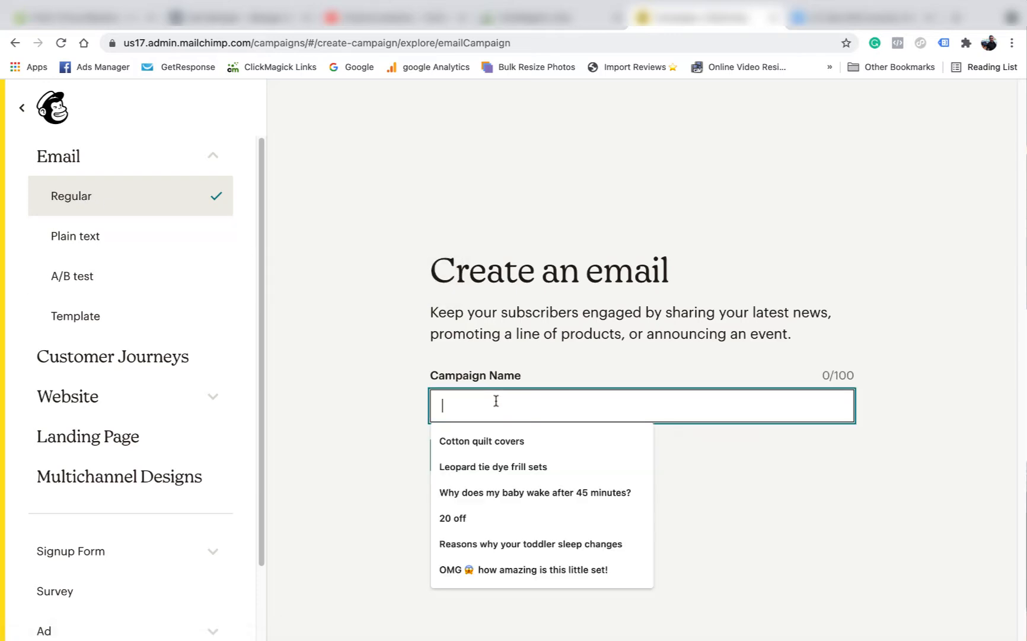
{"action": "left_click", "coordinate": [385, 353]}
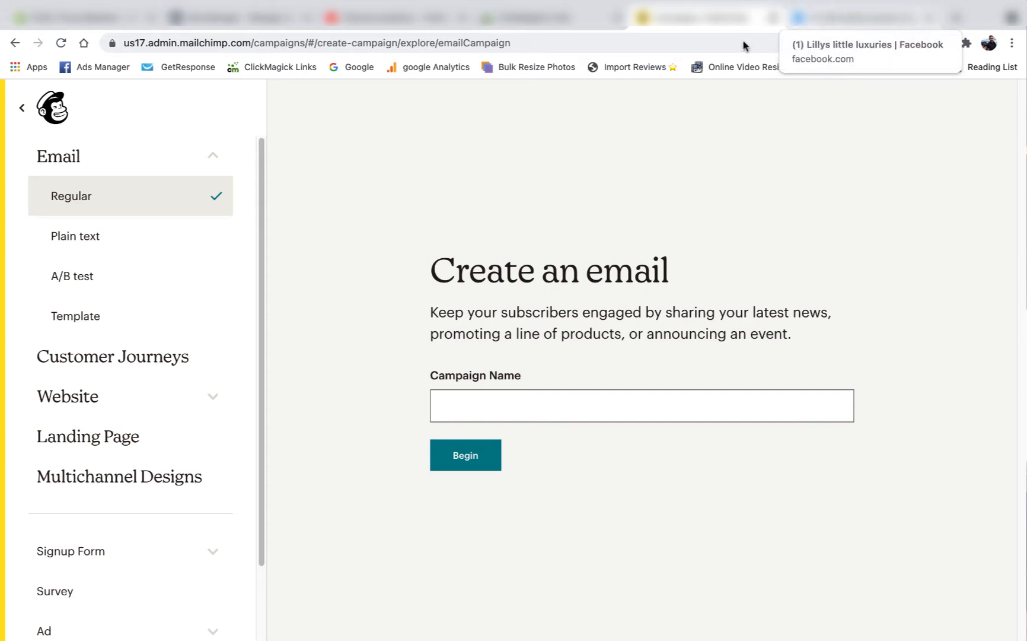
{"action": "right_click", "coordinate": [469, 405]}
{"action": "left_click", "coordinate": [517, 504]}
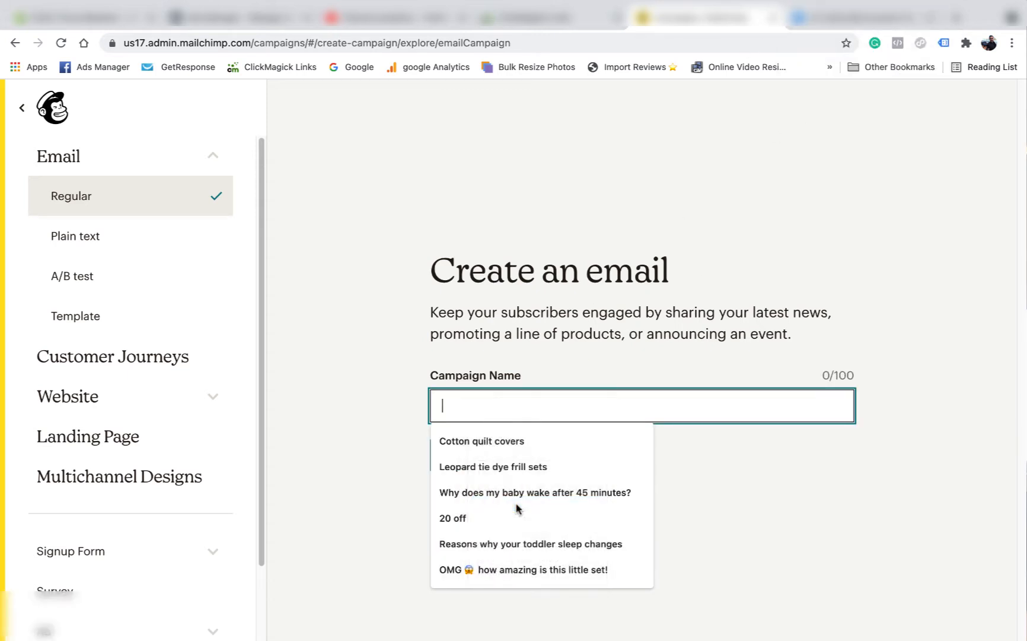
{"action": "left_click", "coordinate": [611, 486]}
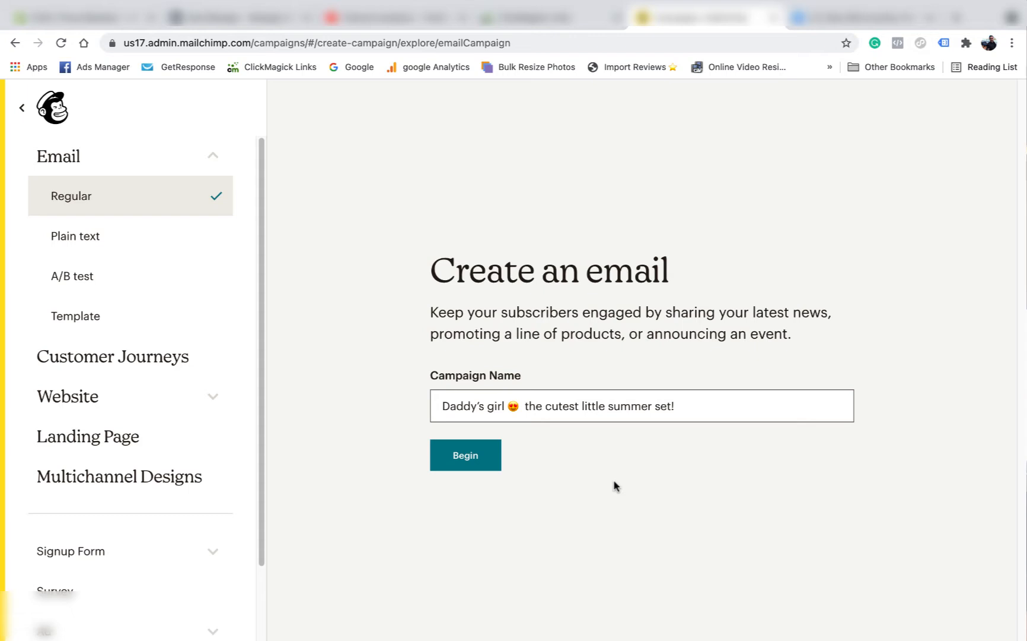
{"action": "left_click", "coordinate": [470, 458]}
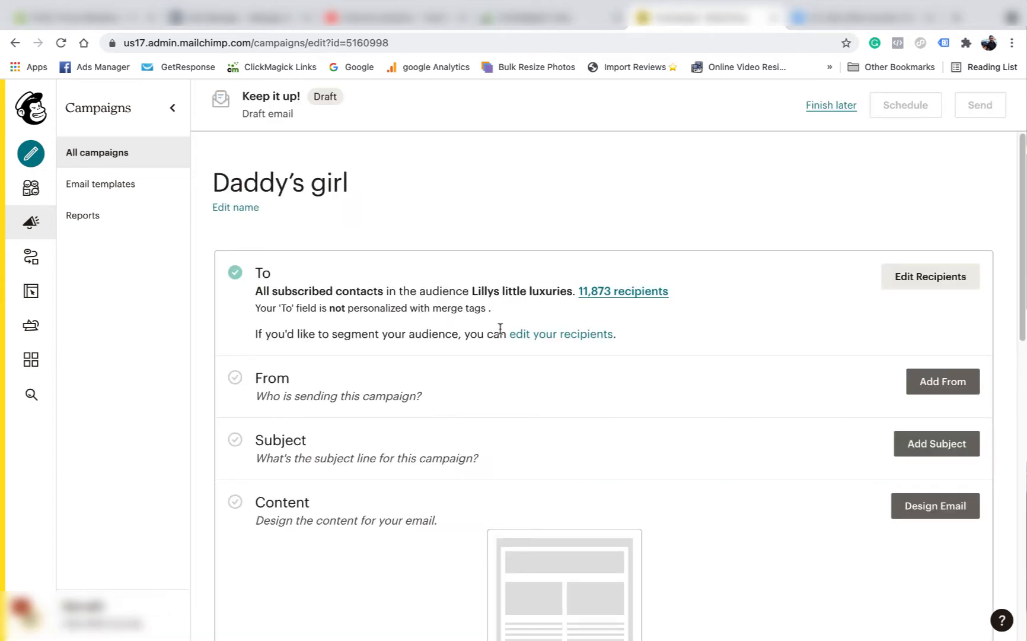
{"action": "left_click", "coordinate": [918, 276]}
{"action": "scroll", "coordinate": [690, 307], "scroll_direction": "down", "scroll_amount": 1}
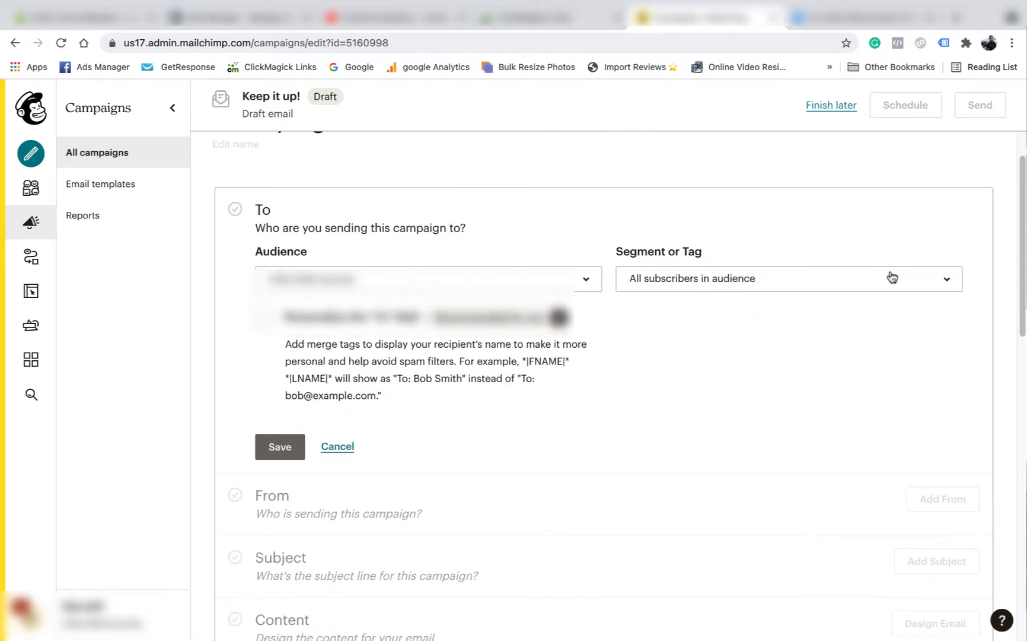
{"action": "left_click", "coordinate": [337, 447]}
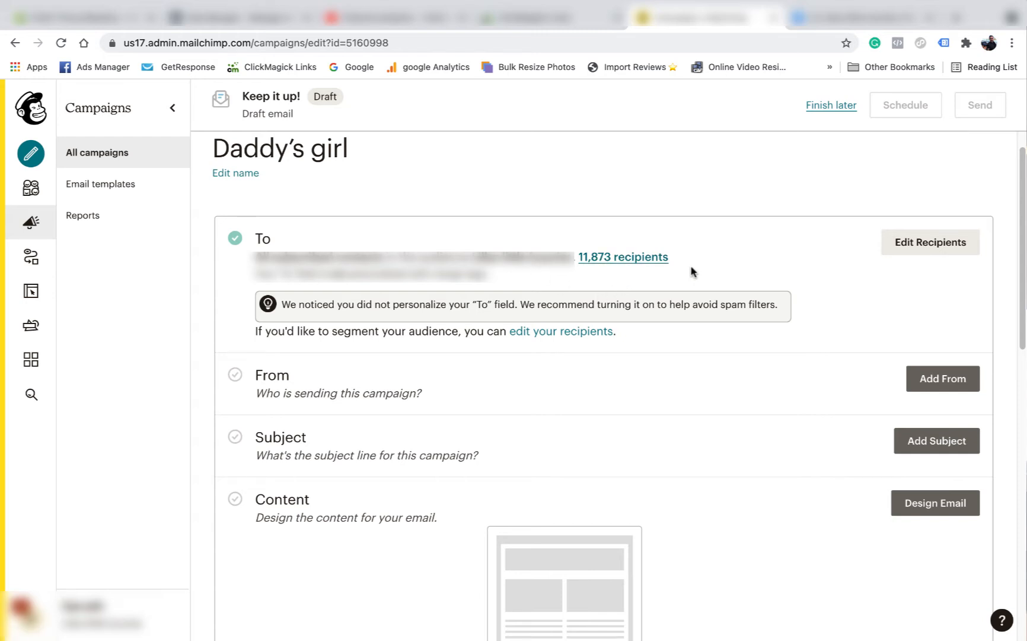
- Change the campaign's recipients to a group or new segment of the audience
{"action": "left_click", "coordinate": [931, 253]}
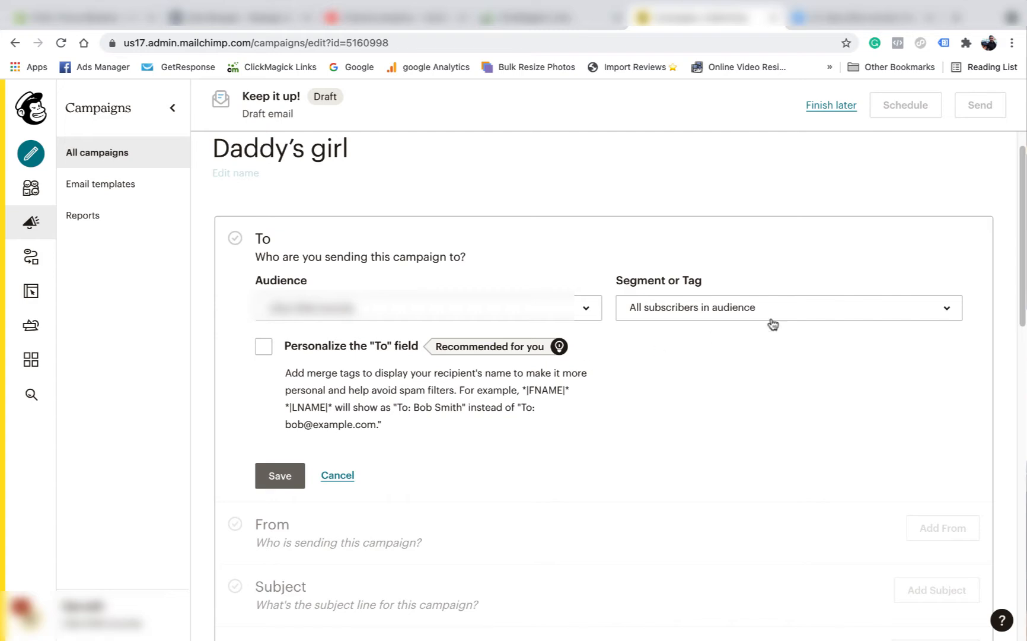
{"action": "left_click", "coordinate": [901, 303]}
{"action": "left_click", "coordinate": [675, 464]}
{"action": "scroll", "coordinate": [623, 359], "scroll_direction": "down", "scroll_amount": 1}
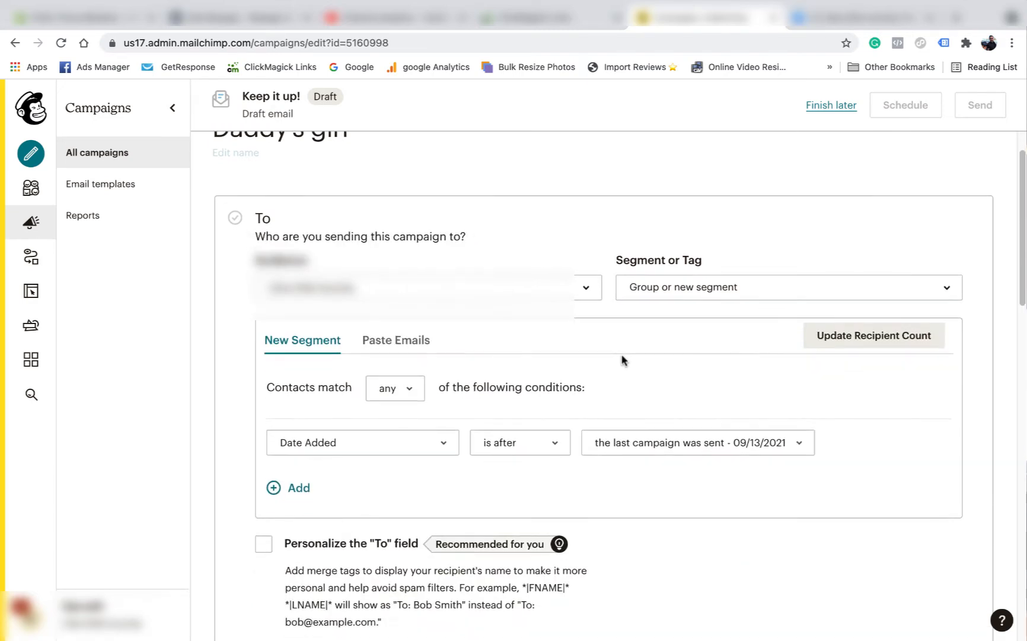
{"action": "scroll", "coordinate": [658, 446], "scroll_direction": "down", "scroll_amount": 1}
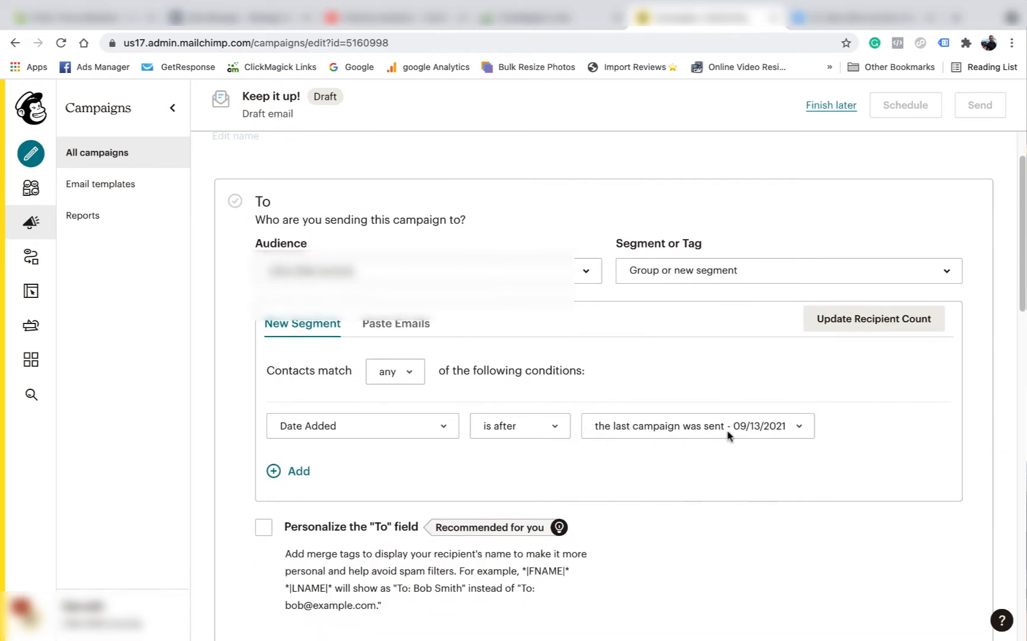
- Set the segment condition to Date Added is after the specific date 9/7/2021, and view the other condition fields
{"action": "left_click", "coordinate": [443, 425]}
{"action": "left_click", "coordinate": [520, 464]}
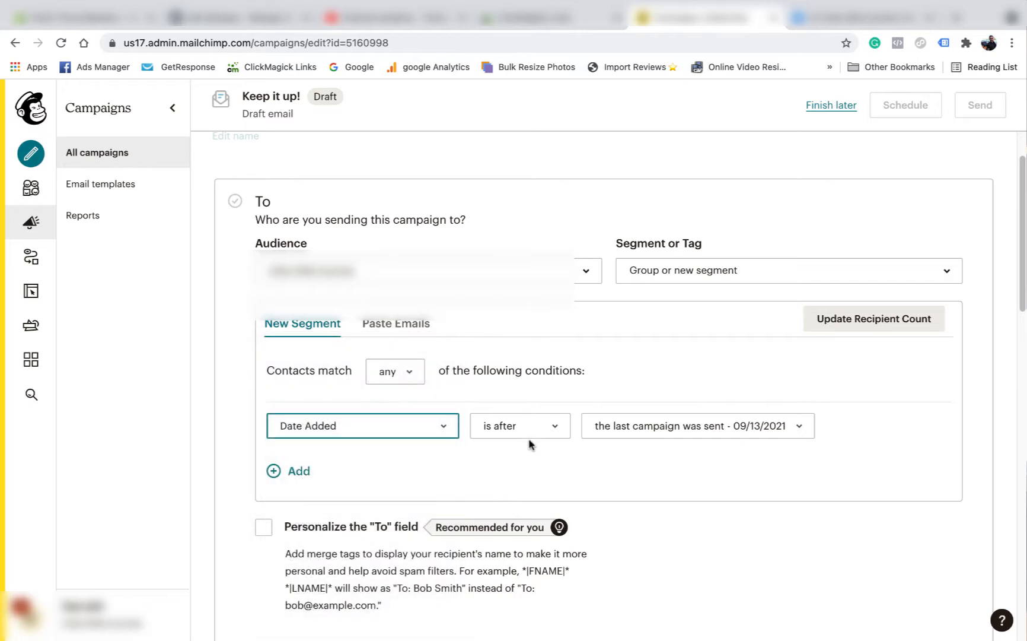
{"action": "left_click", "coordinate": [562, 430]}
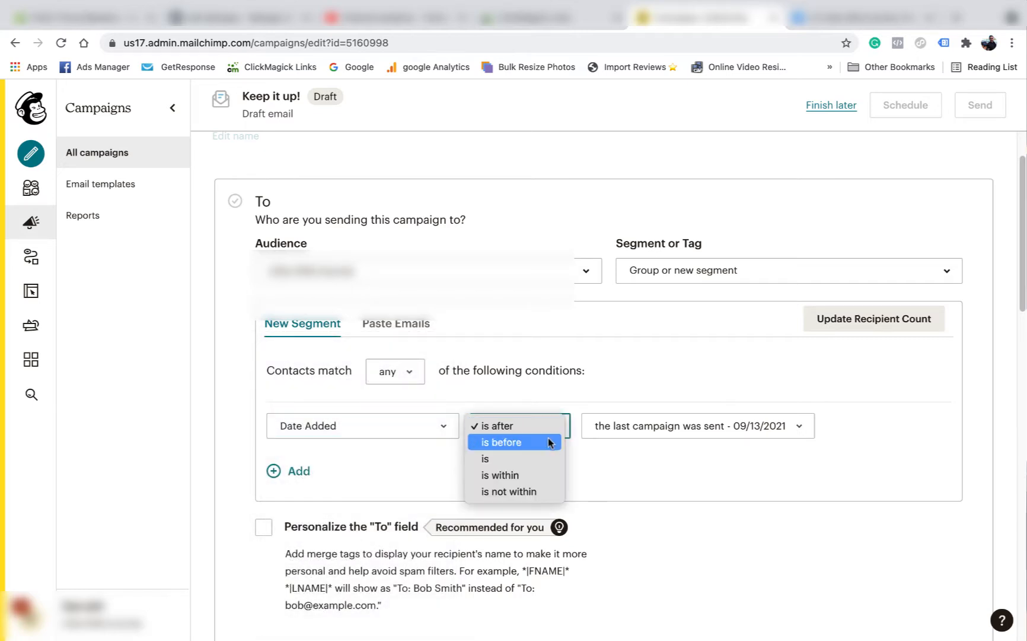
{"action": "left_click", "coordinate": [630, 455]}
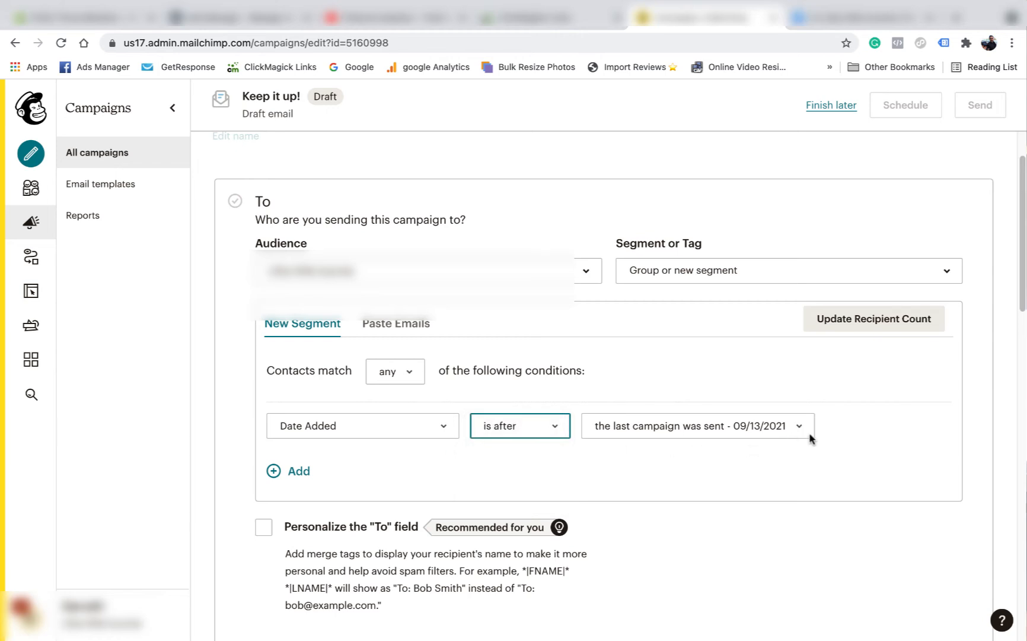
{"action": "left_click", "coordinate": [810, 437]}
{"action": "left_click", "coordinate": [705, 463]}
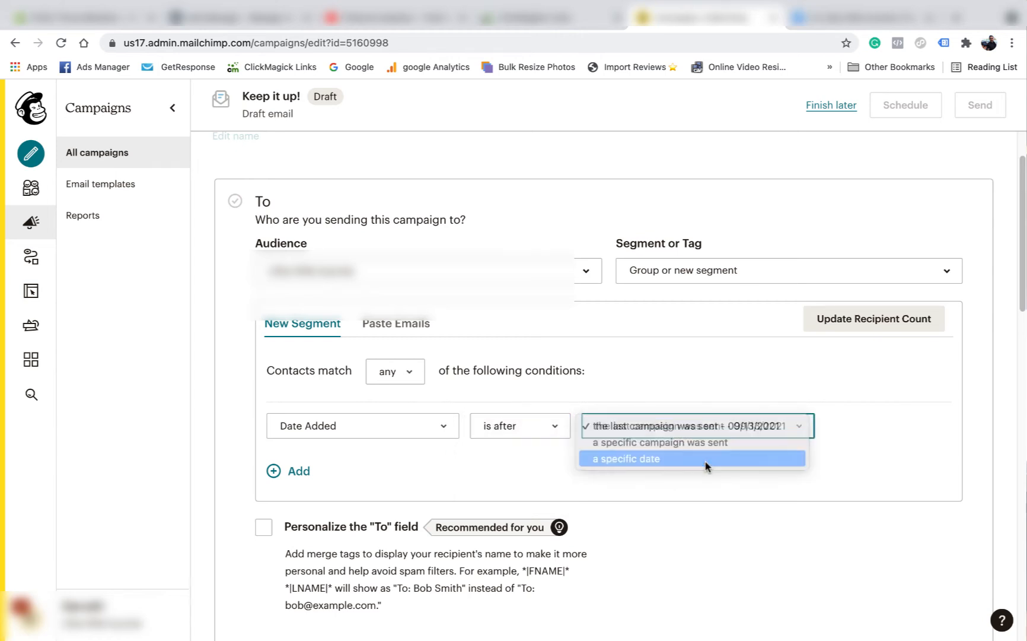
{"action": "left_click", "coordinate": [376, 463]}
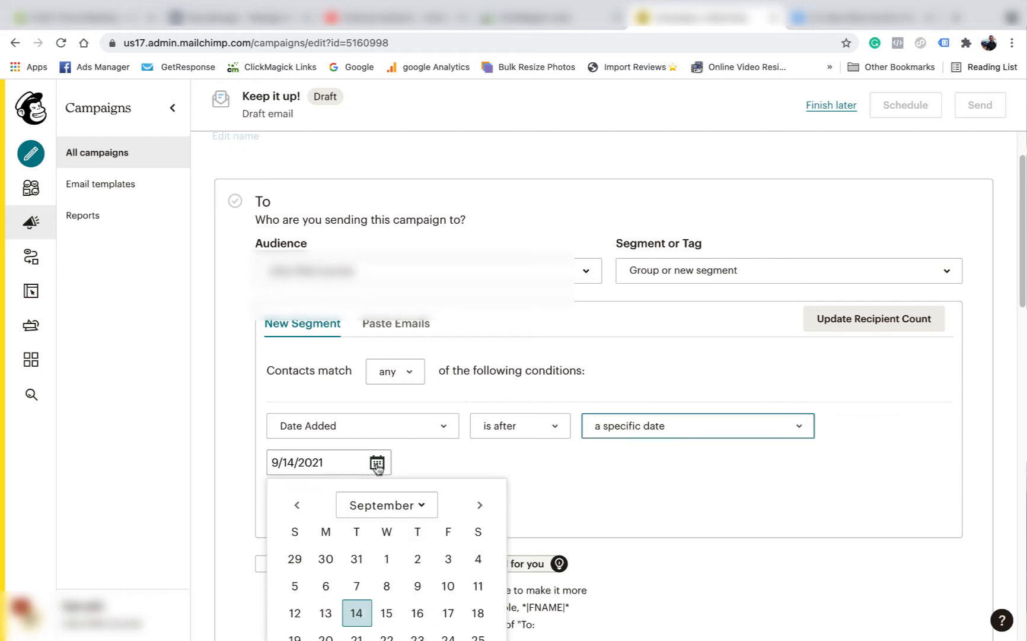
{"action": "left_click", "coordinate": [356, 586]}
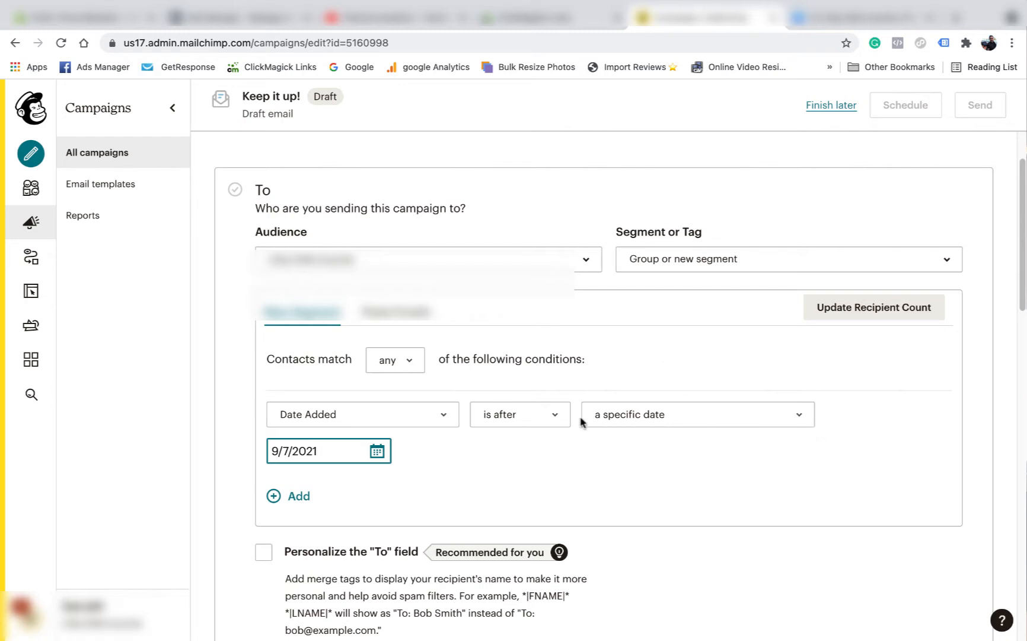
{"action": "left_click", "coordinate": [450, 416]}
{"action": "scroll", "coordinate": [378, 429], "scroll_direction": "down", "scroll_amount": 1}
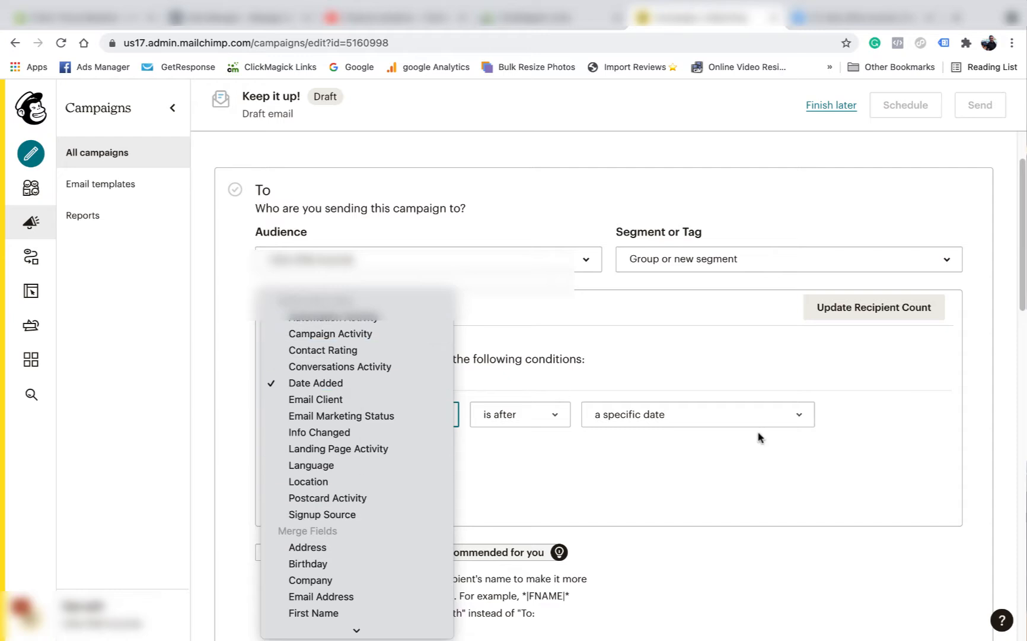
{"action": "left_click", "coordinate": [769, 497]}
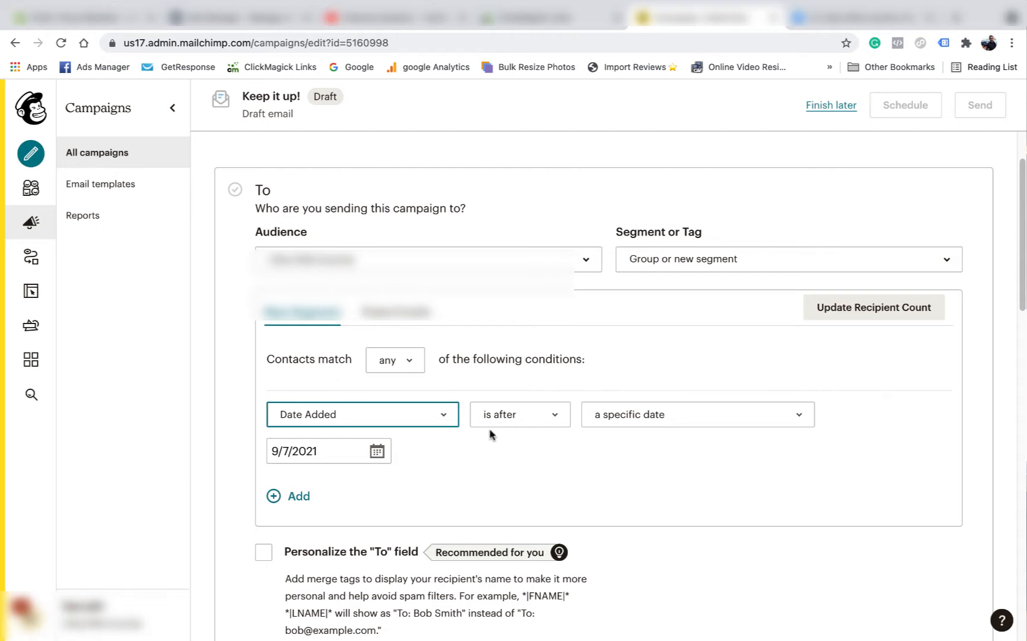
- Set the campaign's recipients to all subscribers in audience and save the recipient settings
{"action": "left_click", "coordinate": [936, 258]}
{"action": "left_click", "coordinate": [701, 295]}
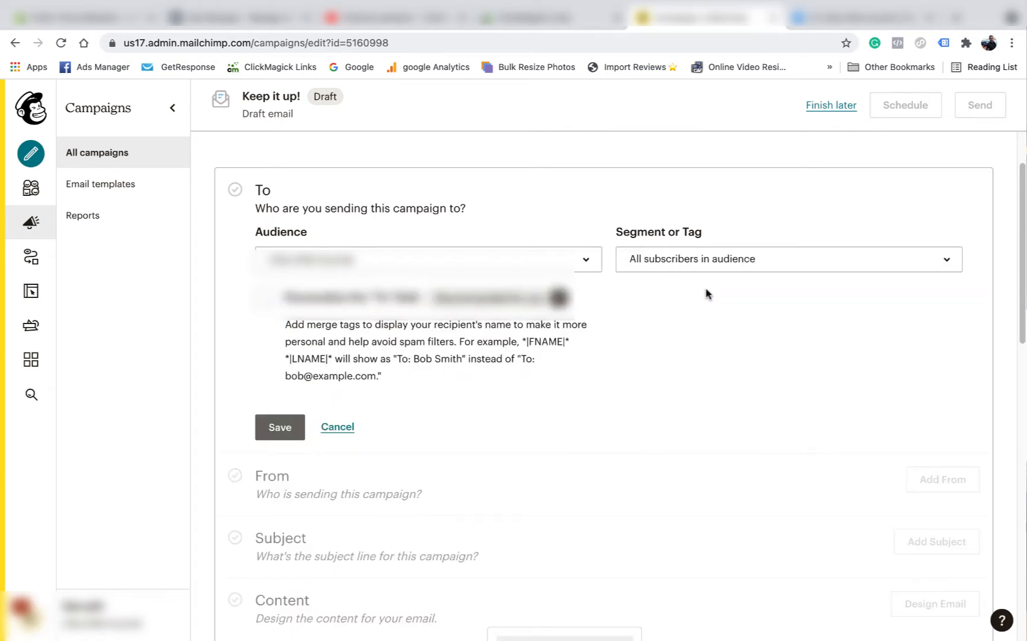
{"action": "left_click", "coordinate": [280, 430]}
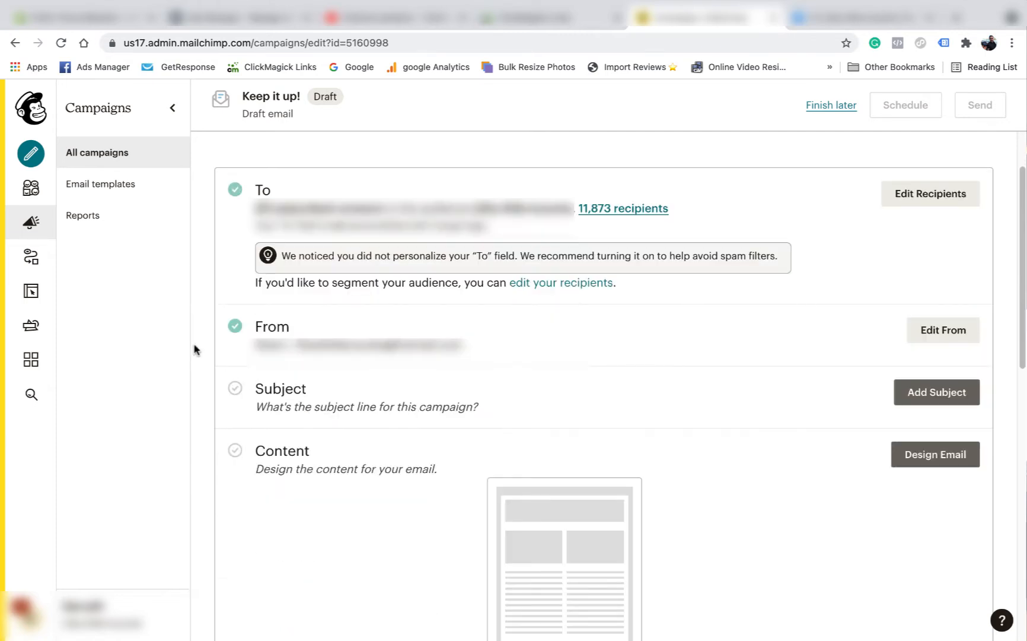
- Change the campaign's sender name to the suggested name that includes the business name, and save the sender details
{"action": "left_click", "coordinate": [955, 330]}
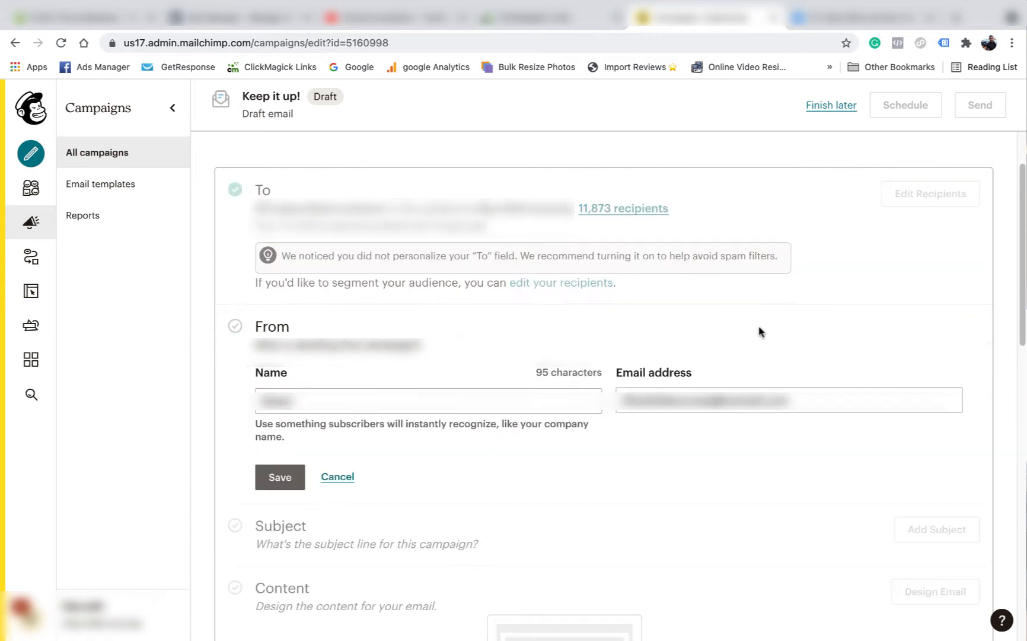
{"action": "left_click", "coordinate": [343, 401]}
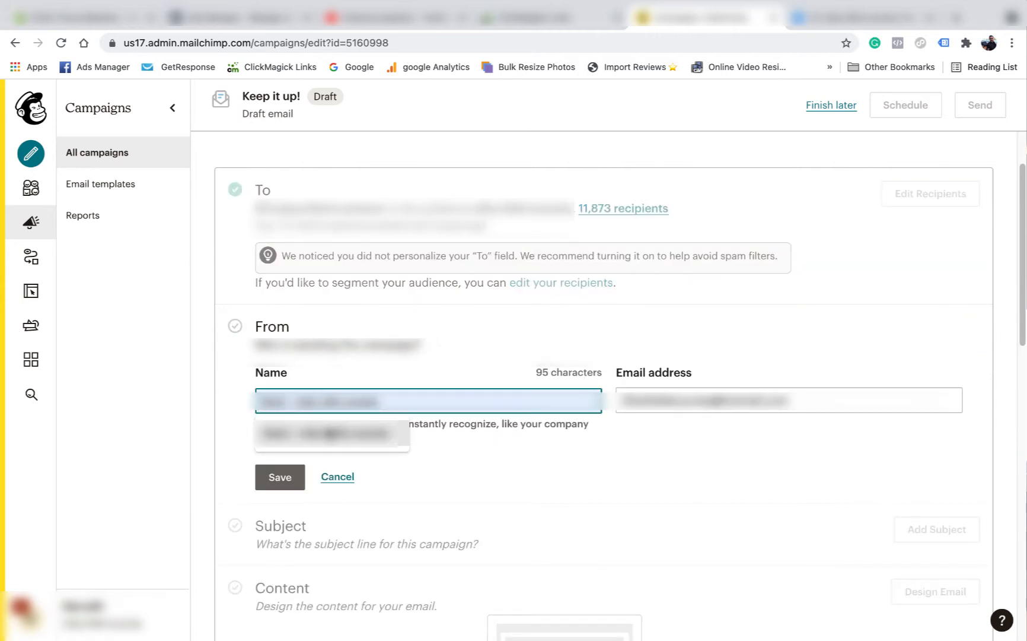
{"action": "left_click", "coordinate": [326, 433]}
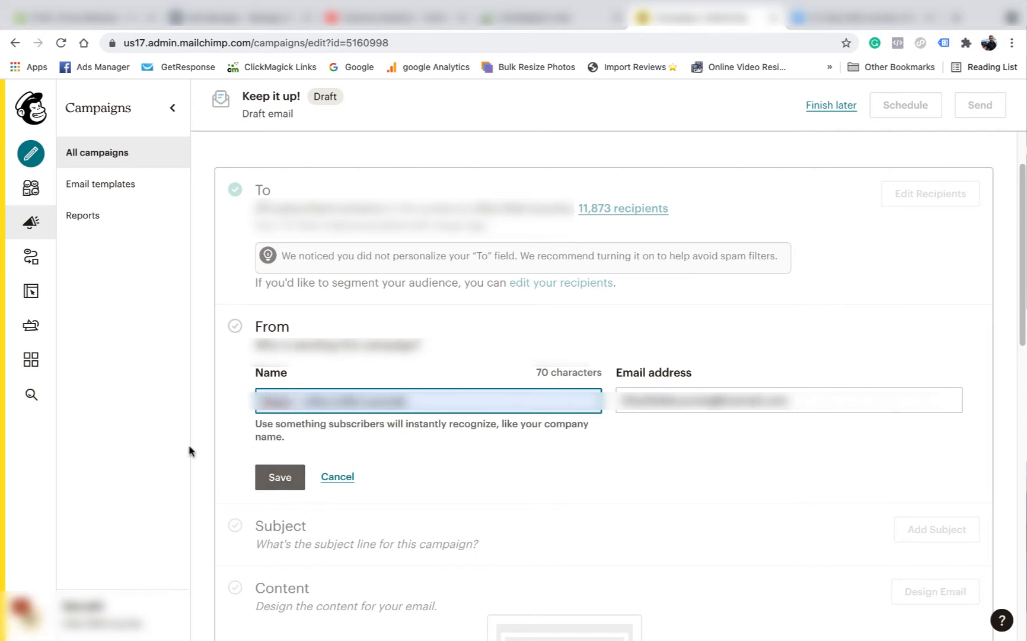
{"action": "left_click", "coordinate": [291, 478]}
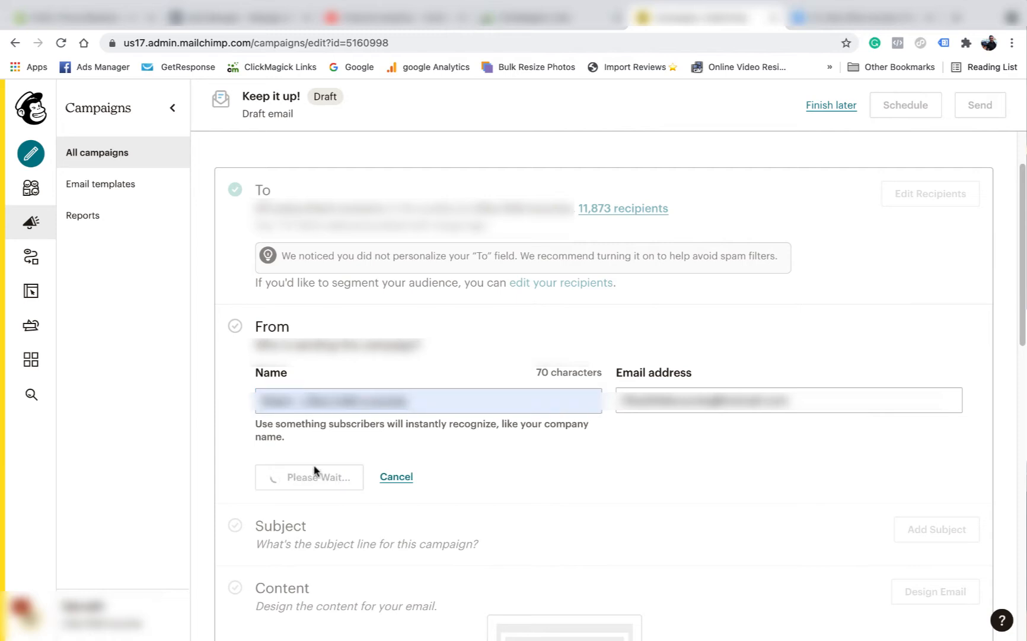
- Add the subject line "Daddy's girl 😍 the cutest little summer set!" to the campaign
{"action": "left_click", "coordinate": [939, 394]}
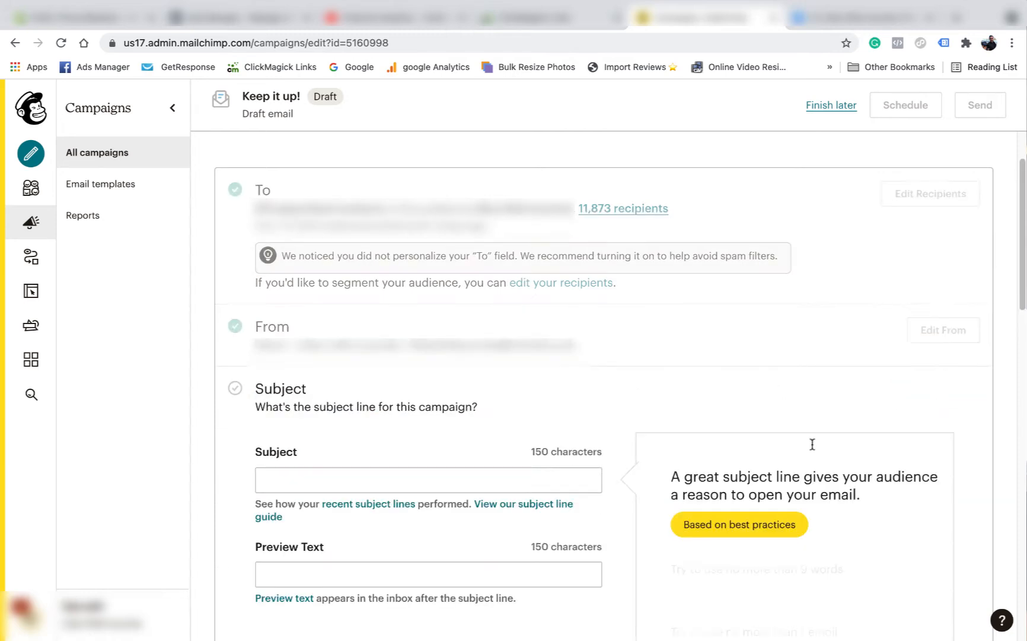
{"action": "right_click", "coordinate": [287, 478]}
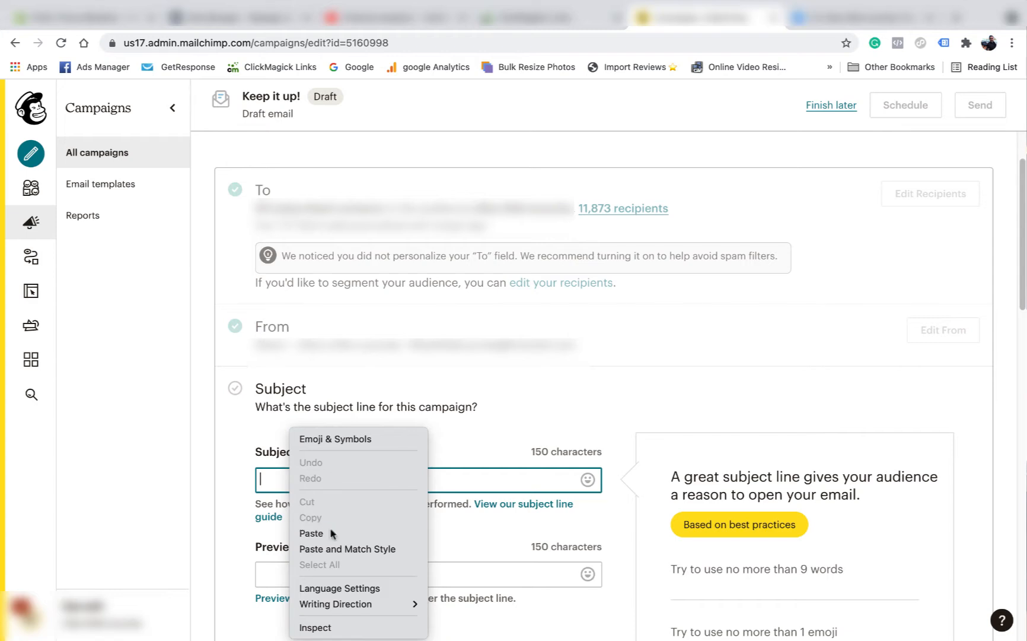
{"action": "left_click", "coordinate": [335, 530]}
{"action": "scroll", "coordinate": [303, 420], "scroll_direction": "down", "scroll_amount": 1}
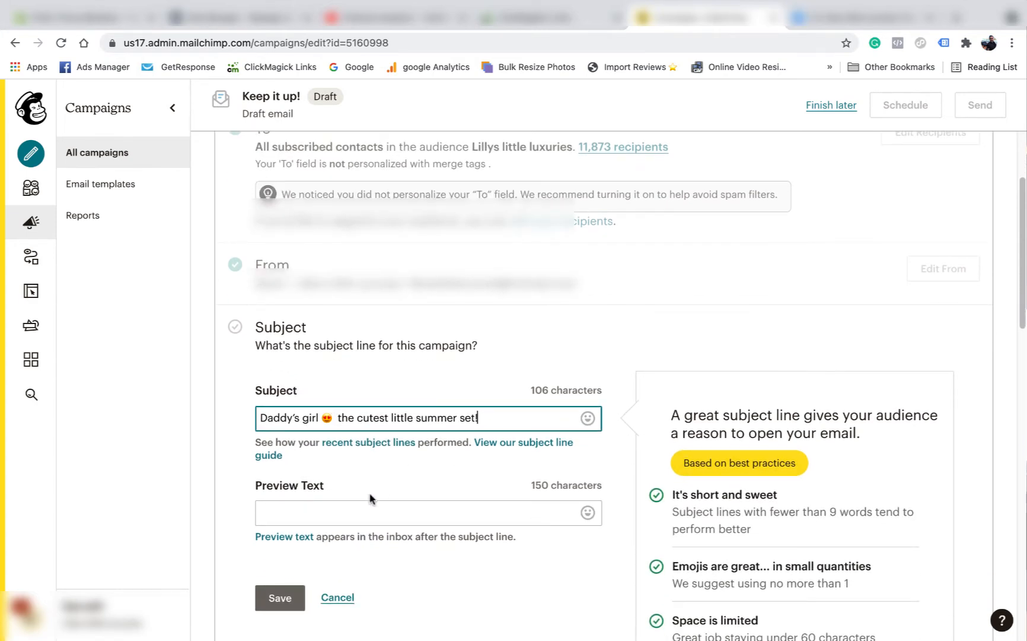
- Set the preview text to "Buy now pay later with Afterpay 💰" and save the subject settings
{"action": "left_click", "coordinate": [346, 510]}
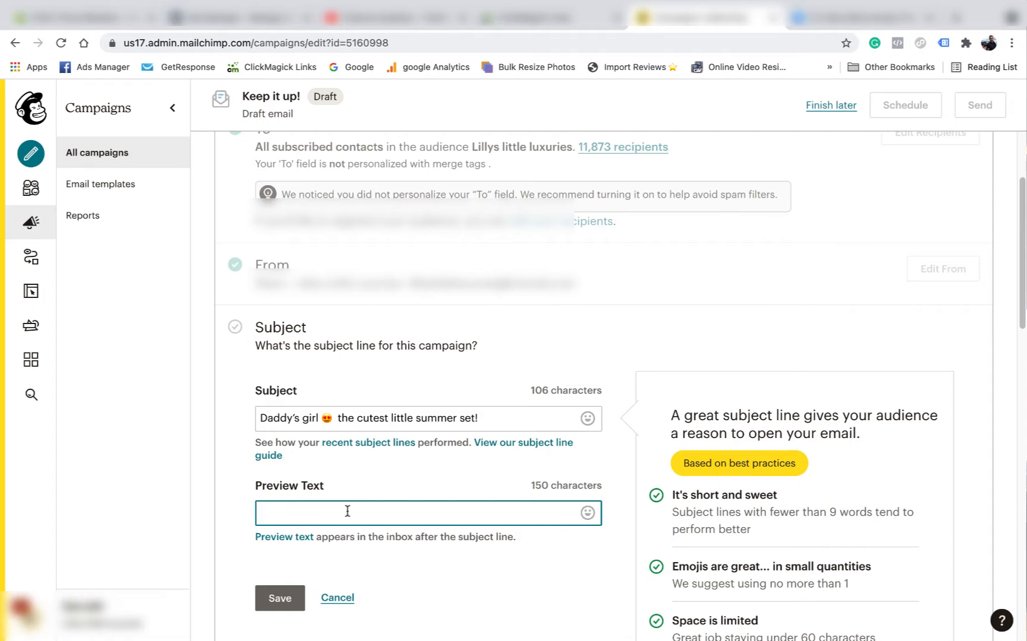
{"action": "scroll", "coordinate": [398, 464], "scroll_direction": "down", "scroll_amount": 2}
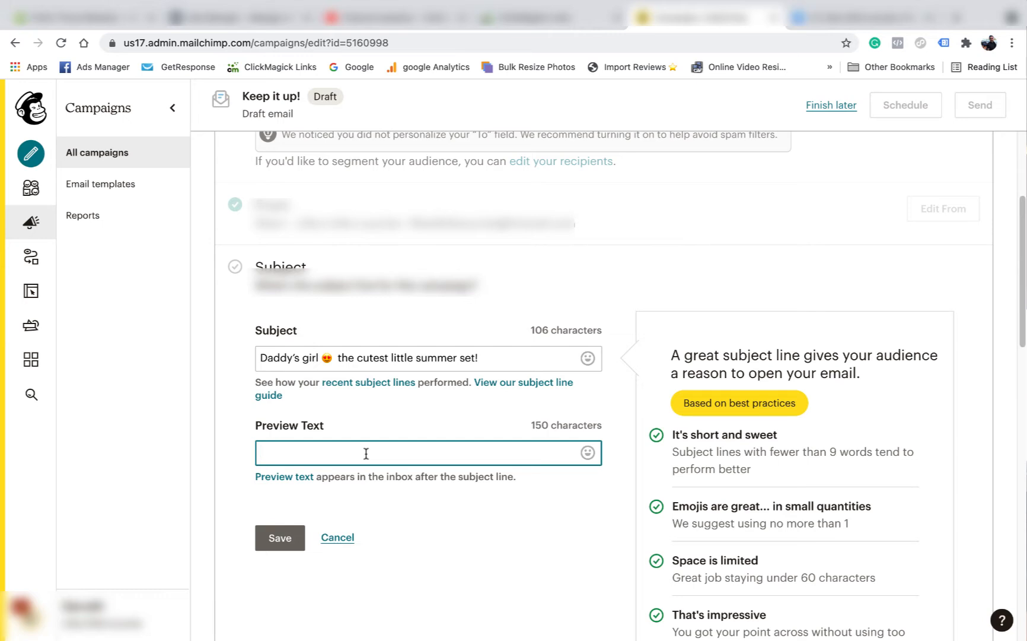
{"action": "type", "text": "uy now pay"}
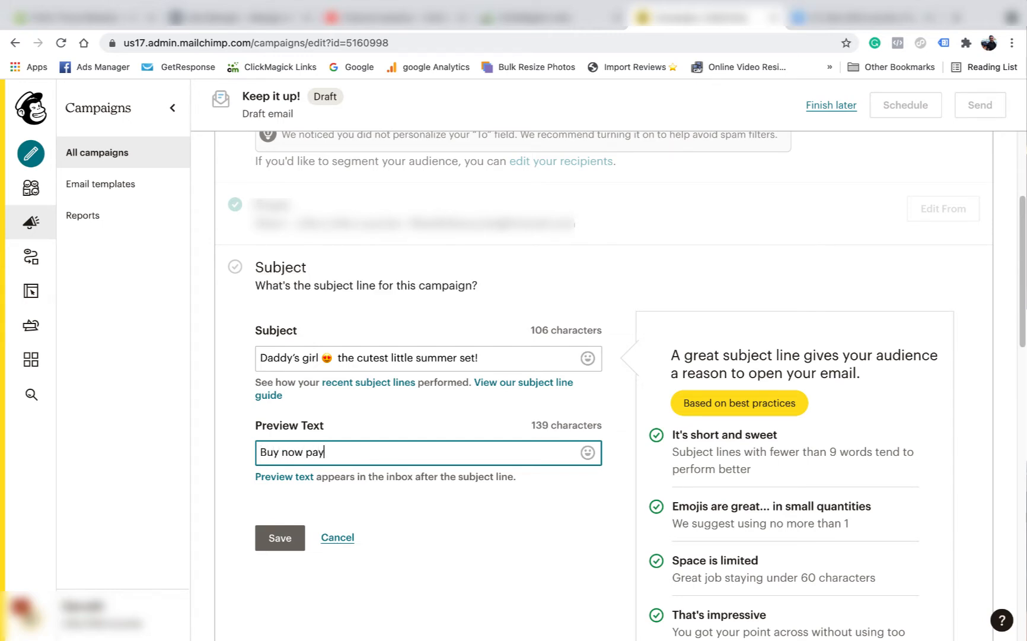
{"action": "type", "text": " later with After"}
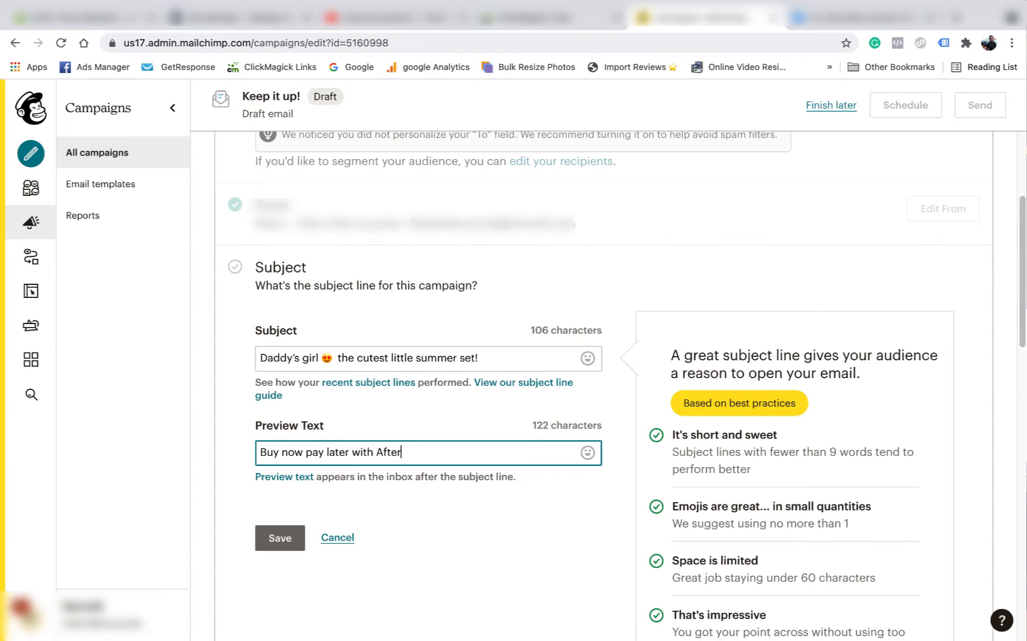
{"action": "type", "text": "pay 💰"}
{"action": "left_click", "coordinate": [280, 537]}
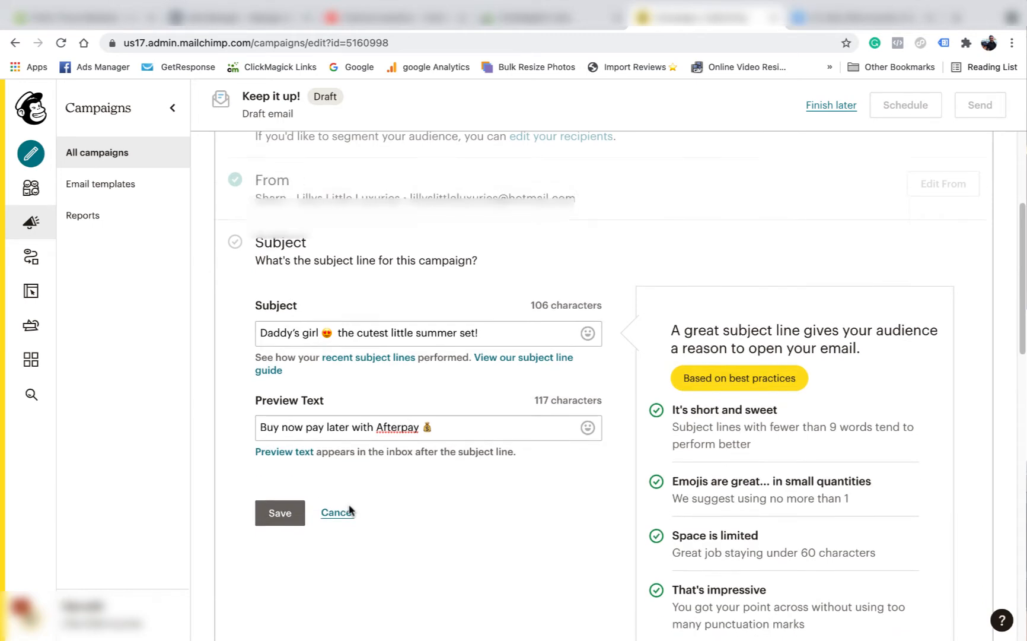
{"action": "left_click", "coordinate": [276, 438]}
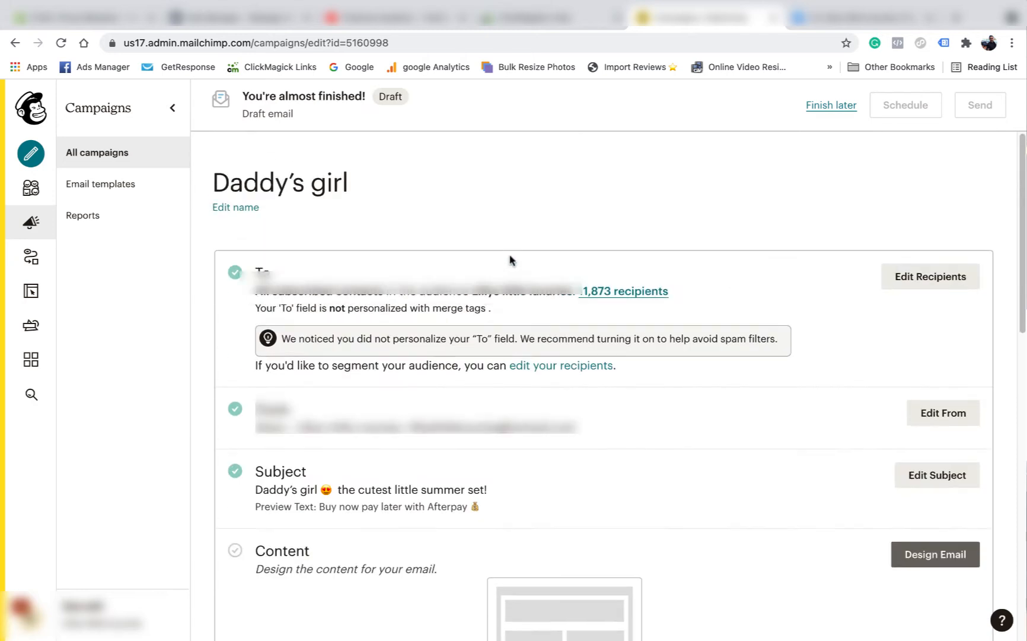
- Start designing the email content, using the recently sent campaign "[Re-sent] Pretty New Arrivals" as the template
{"action": "scroll", "coordinate": [509, 297], "scroll_direction": "down", "scroll_amount": 5}
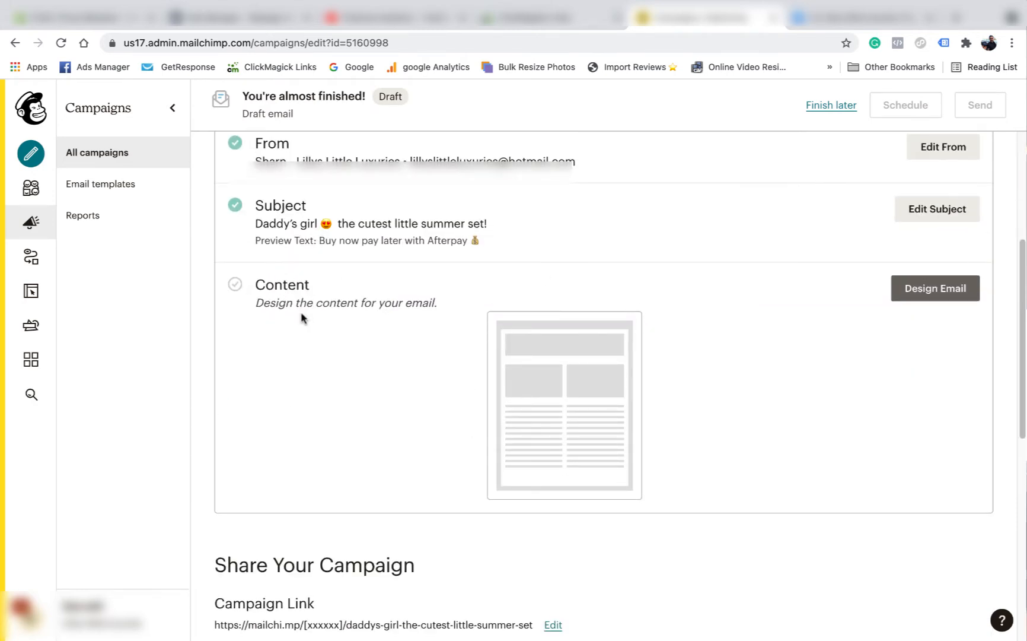
{"action": "left_click", "coordinate": [935, 290]}
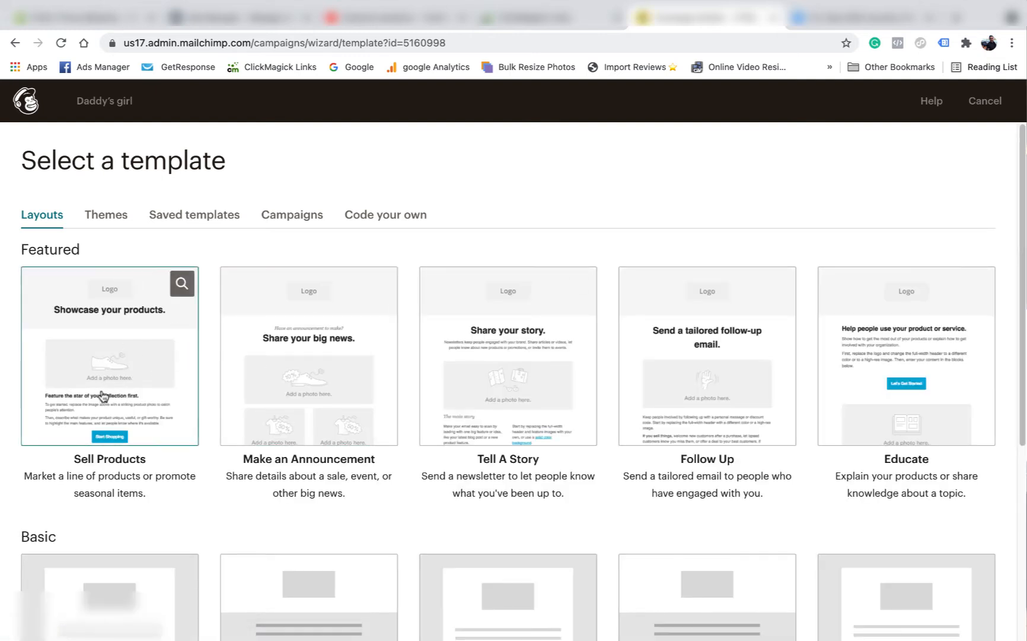
{"action": "scroll", "coordinate": [232, 394], "scroll_direction": "down", "scroll_amount": 1}
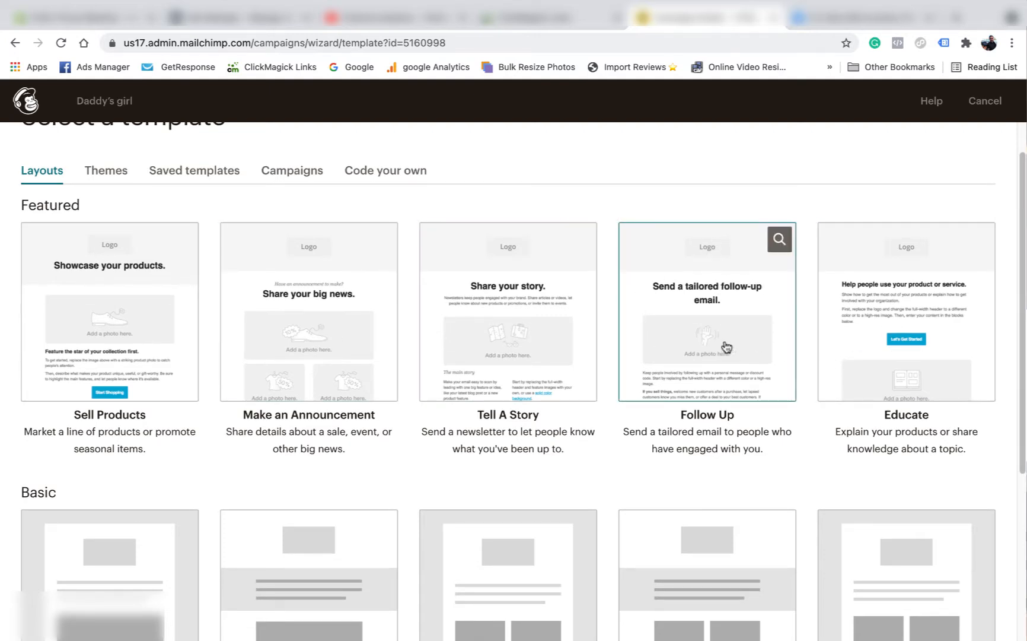
{"action": "scroll", "coordinate": [674, 335], "scroll_direction": "down", "scroll_amount": 1}
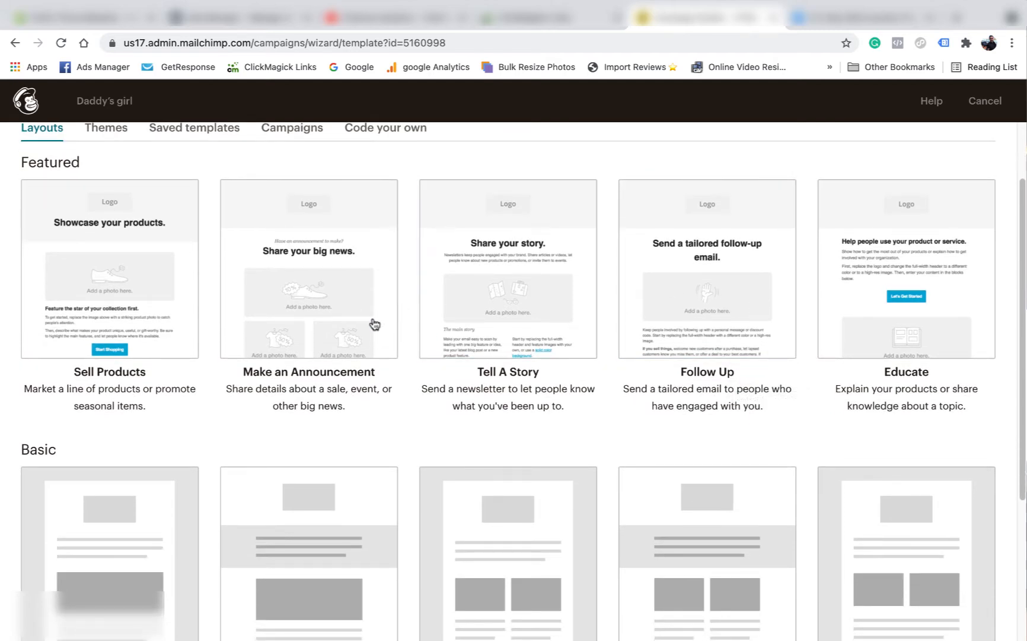
{"action": "scroll", "coordinate": [692, 332], "scroll_direction": "down", "scroll_amount": 4}
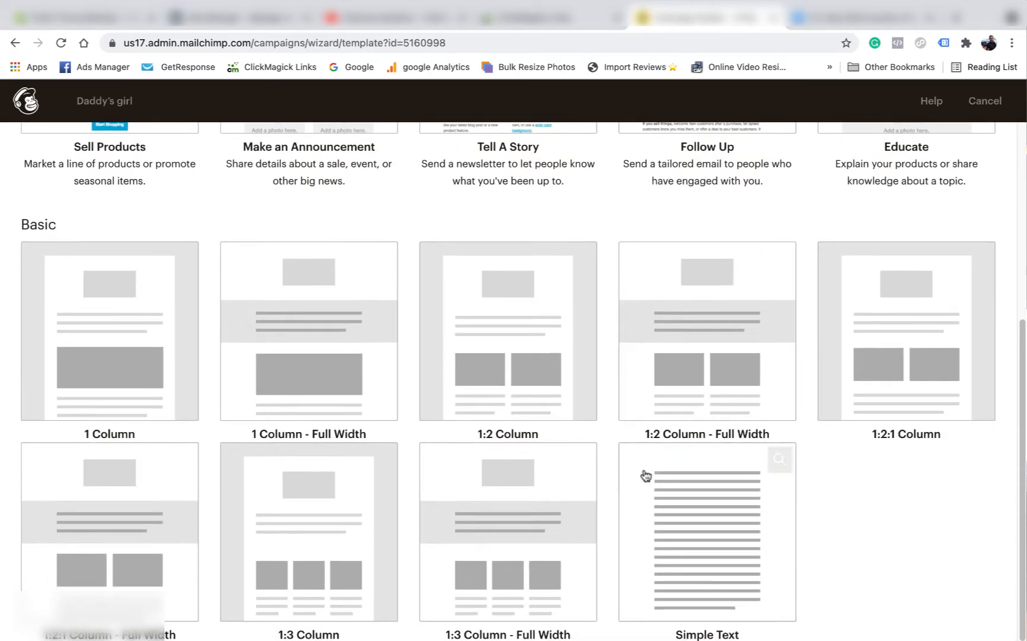
{"action": "scroll", "coordinate": [644, 475], "scroll_direction": "up", "scroll_amount": 6}
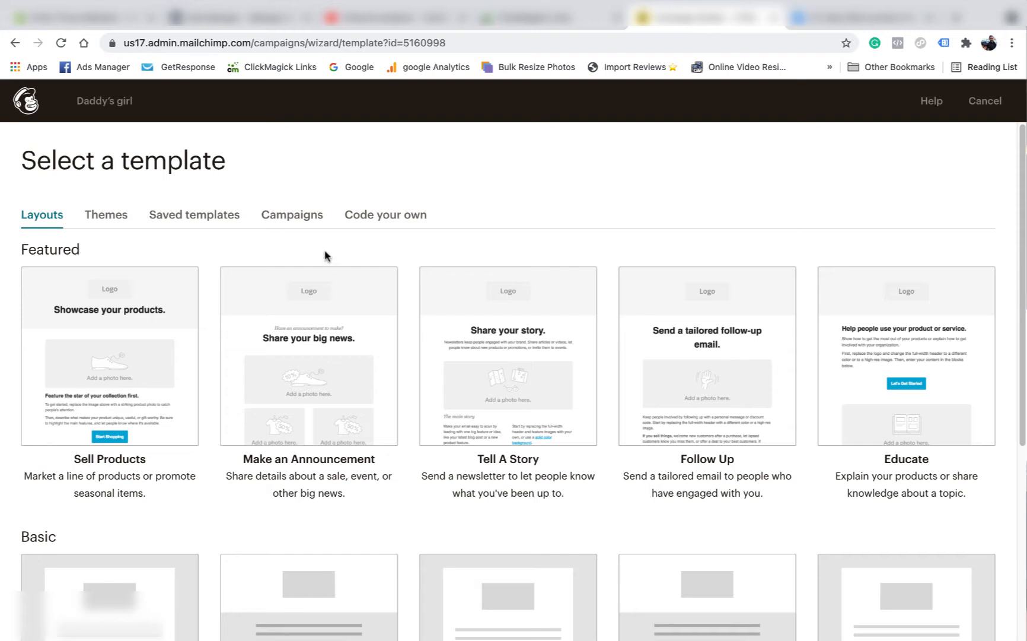
{"action": "left_click", "coordinate": [293, 219]}
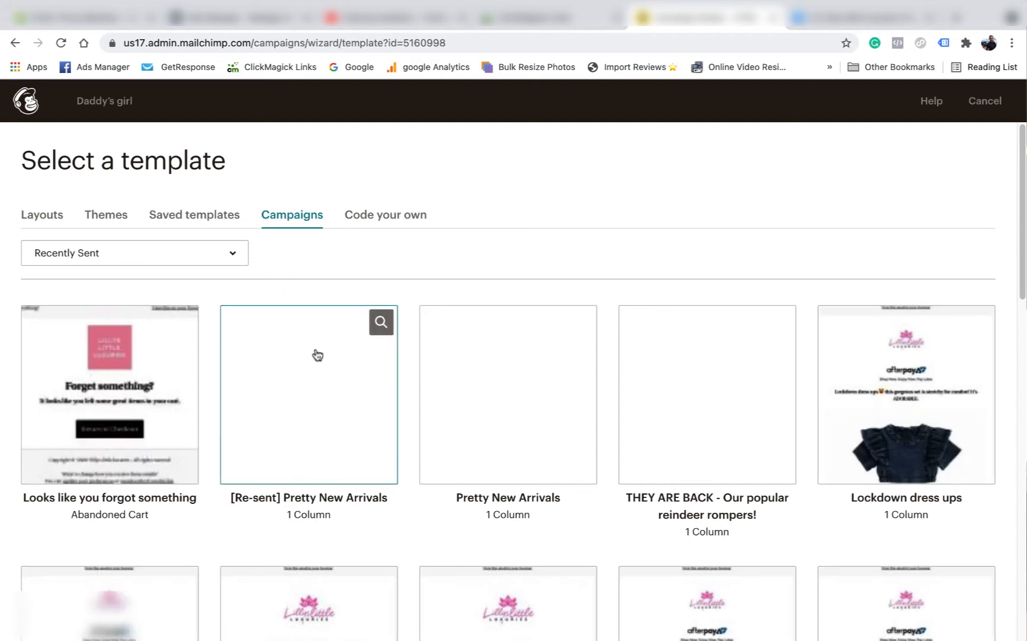
{"action": "scroll", "coordinate": [318, 355], "scroll_direction": "down", "scroll_amount": 1}
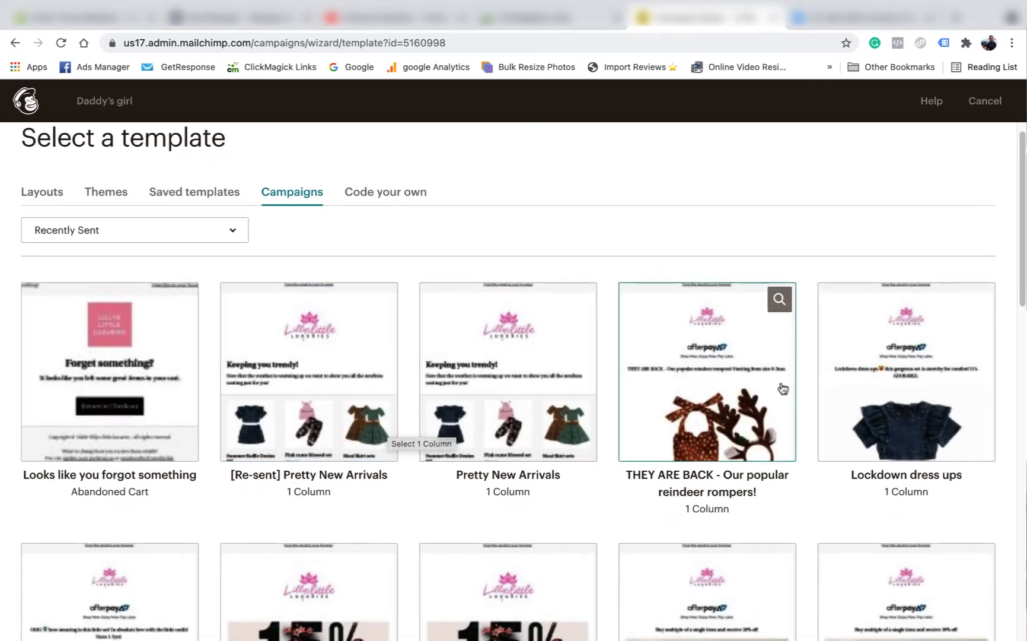
{"action": "left_click", "coordinate": [321, 375]}
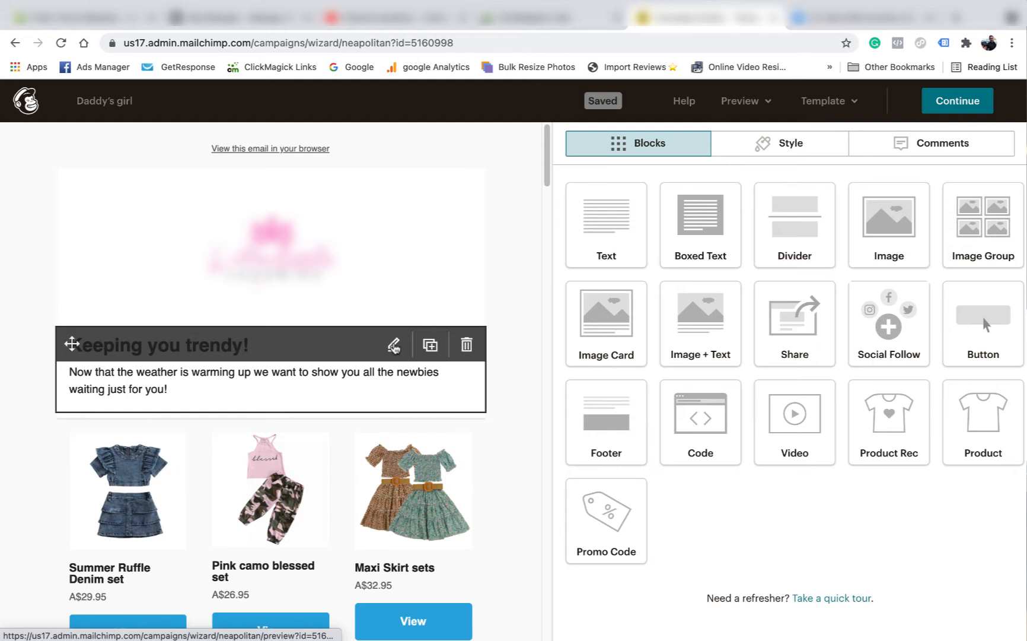
- Replace the "Keeping you trendy!" heading in the text block with "Daddy's girl 😍 the cutest little summer set!"
{"action": "left_click", "coordinate": [393, 345]}
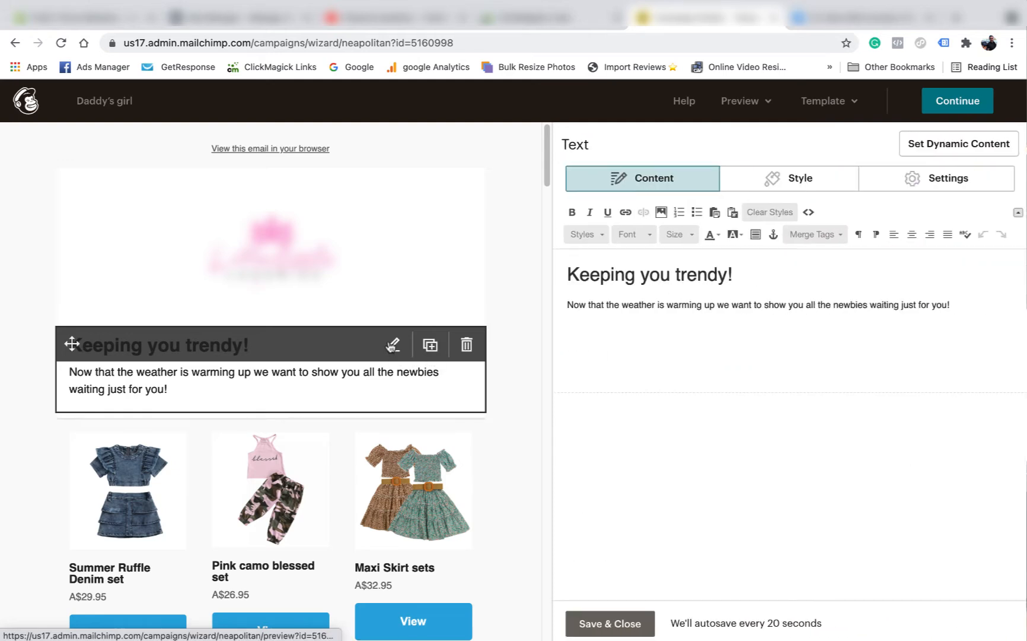
{"action": "left_click_drag", "start_coordinate": [762, 275], "coordinate": [567, 274]}
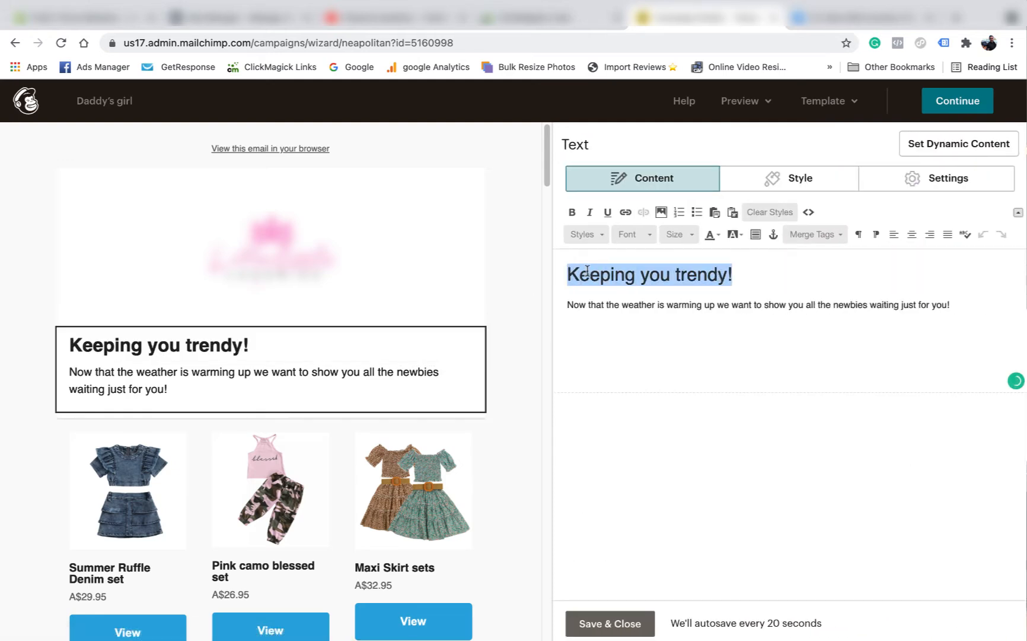
{"action": "right_click", "coordinate": [590, 272]}
{"action": "left_click", "coordinate": [642, 396]}
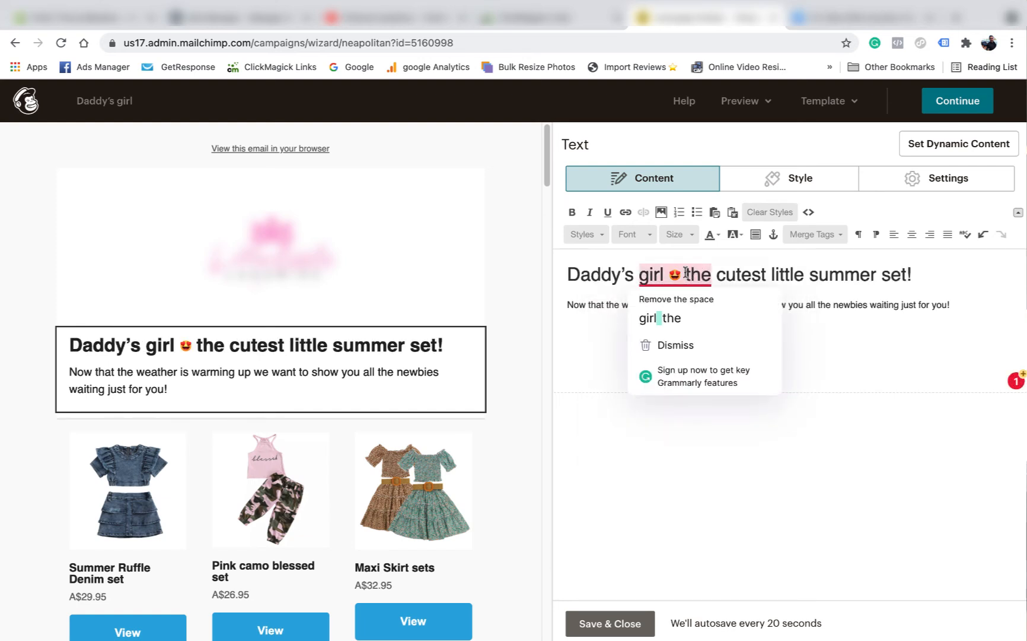
- Move "the cutest little summer set!" out of the heading so that it replaces the body sentence below
{"action": "left_click_drag", "start_coordinate": [686, 273], "coordinate": [905, 269]}
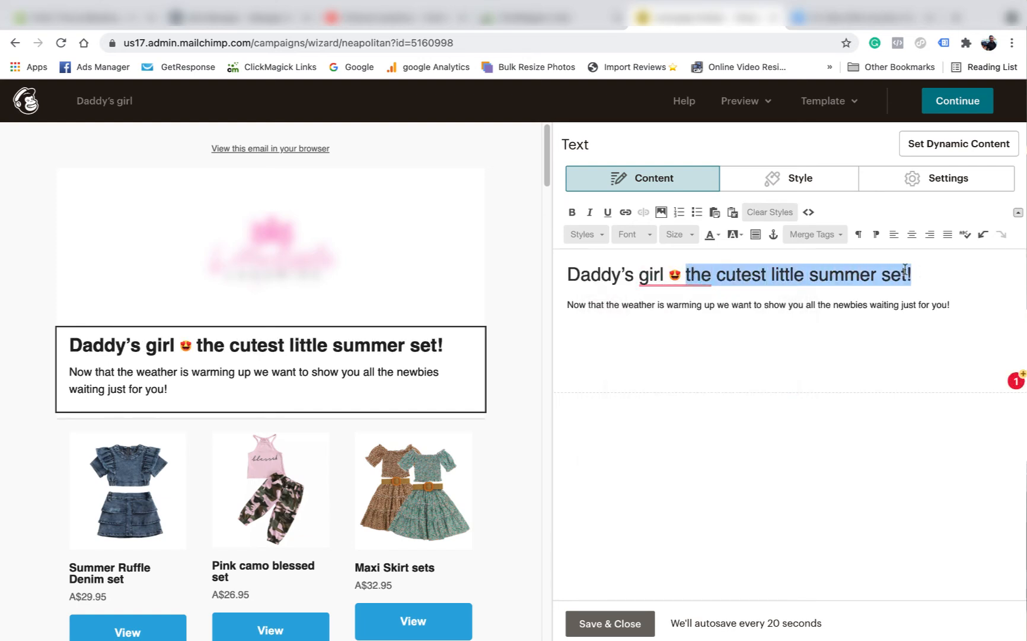
{"action": "right_click", "coordinate": [839, 269]}
{"action": "left_click", "coordinate": [666, 365]}
{"action": "left_click_drag", "start_coordinate": [950, 305], "coordinate": [574, 310]}
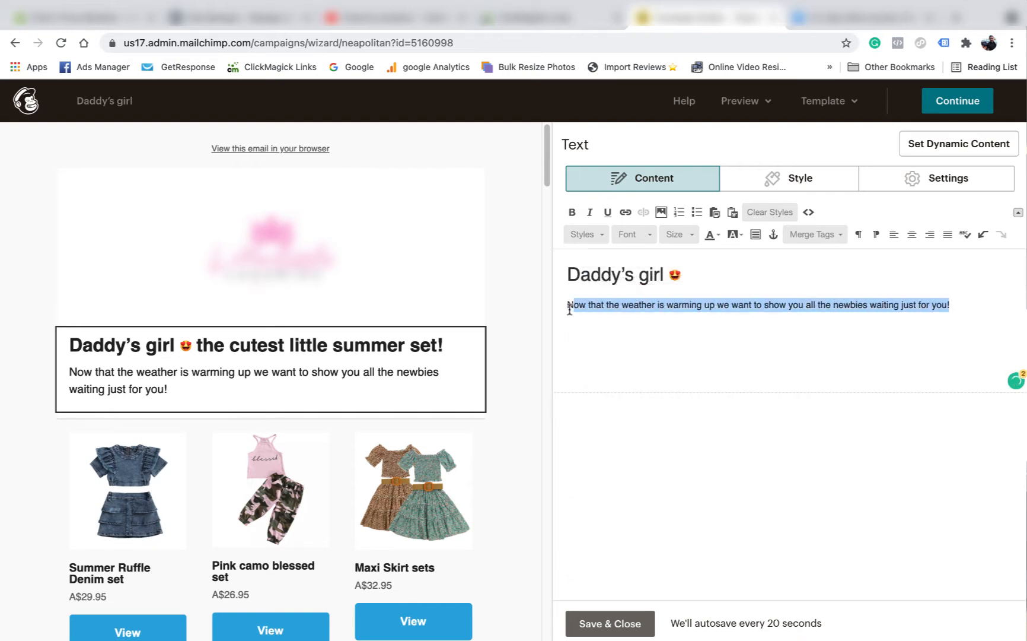
{"action": "right_click", "coordinate": [591, 309]}
{"action": "left_click", "coordinate": [631, 429]}
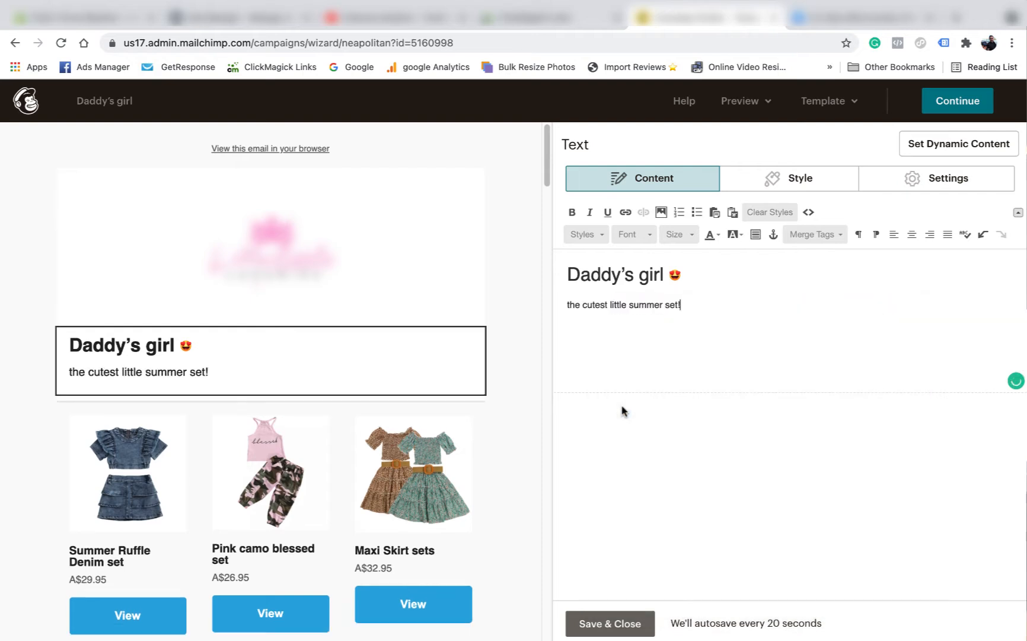
- Centre the heading and body text, and capitalise the heading's second word so it reads "Daddy's Girl 😍"
{"action": "left_click_drag", "start_coordinate": [684, 302], "coordinate": [565, 267]}
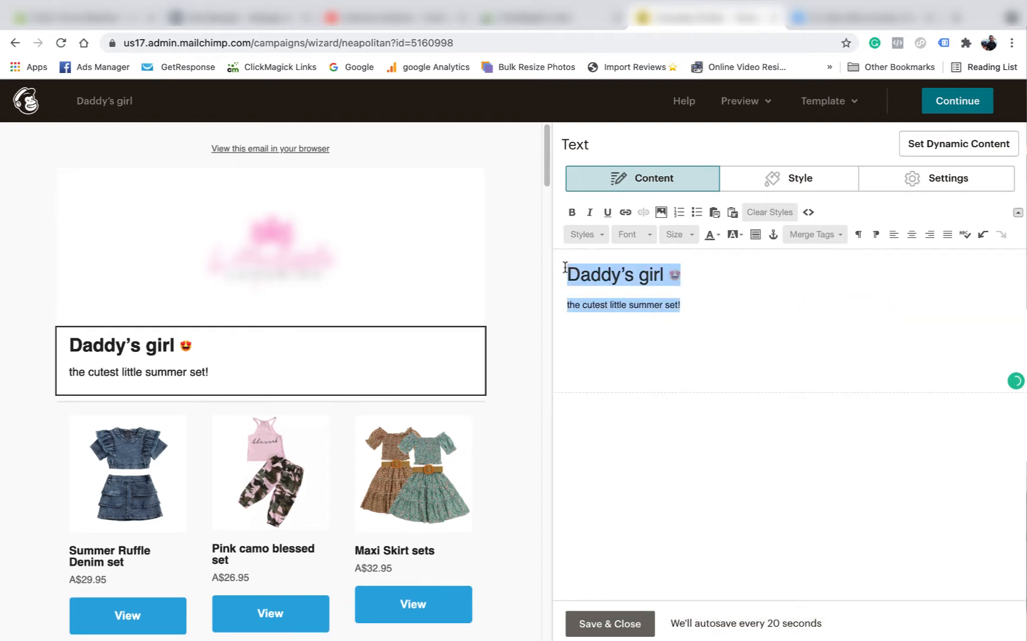
{"action": "left_click", "coordinate": [915, 236]}
{"action": "left_click", "coordinate": [815, 288]}
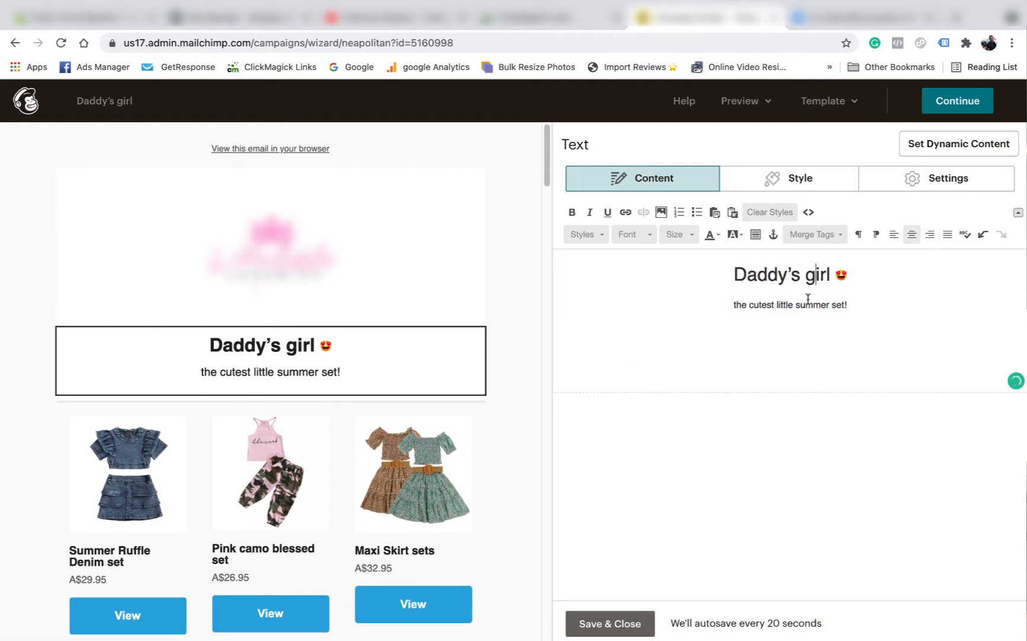
{"action": "key", "text": "BackSpace"}
{"action": "type", "text": "G"}
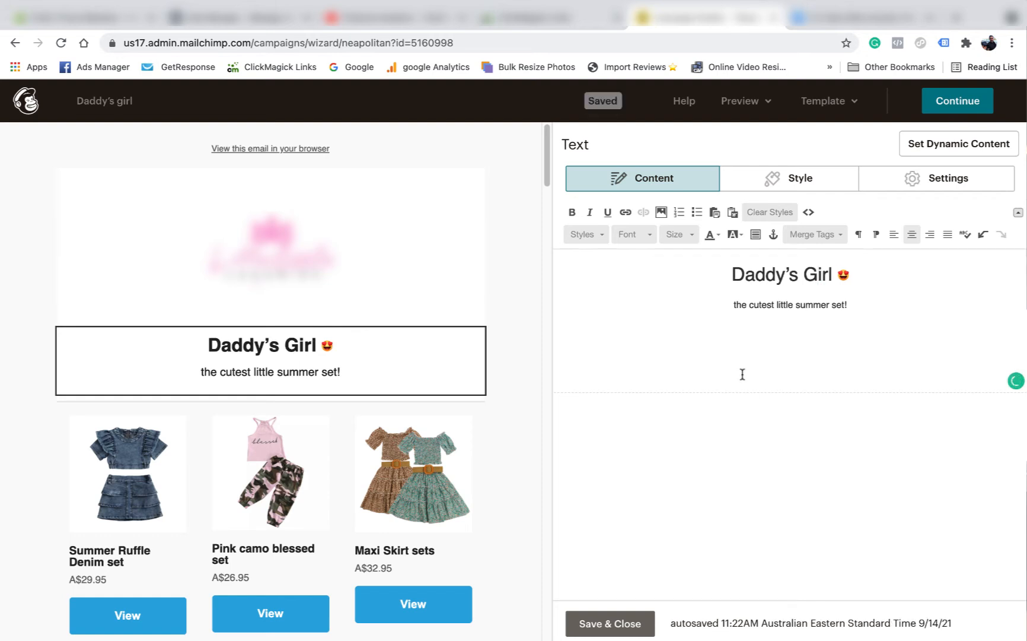
- Save and close the text block, and delete the three-product block beneath it from the email
{"action": "scroll", "coordinate": [403, 339], "scroll_direction": "down", "scroll_amount": 3}
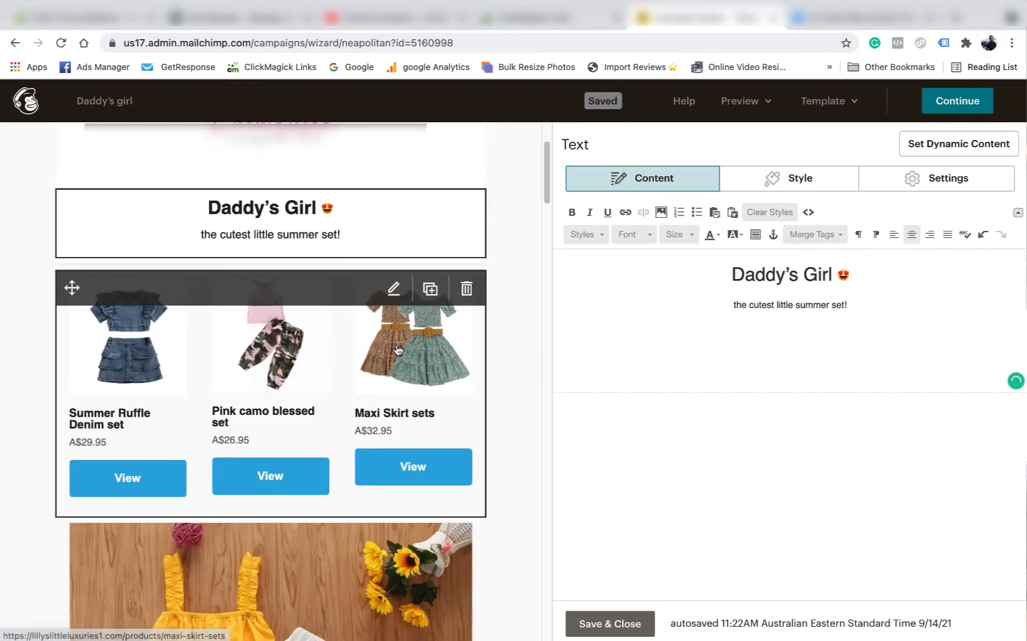
{"action": "left_click", "coordinate": [602, 622]}
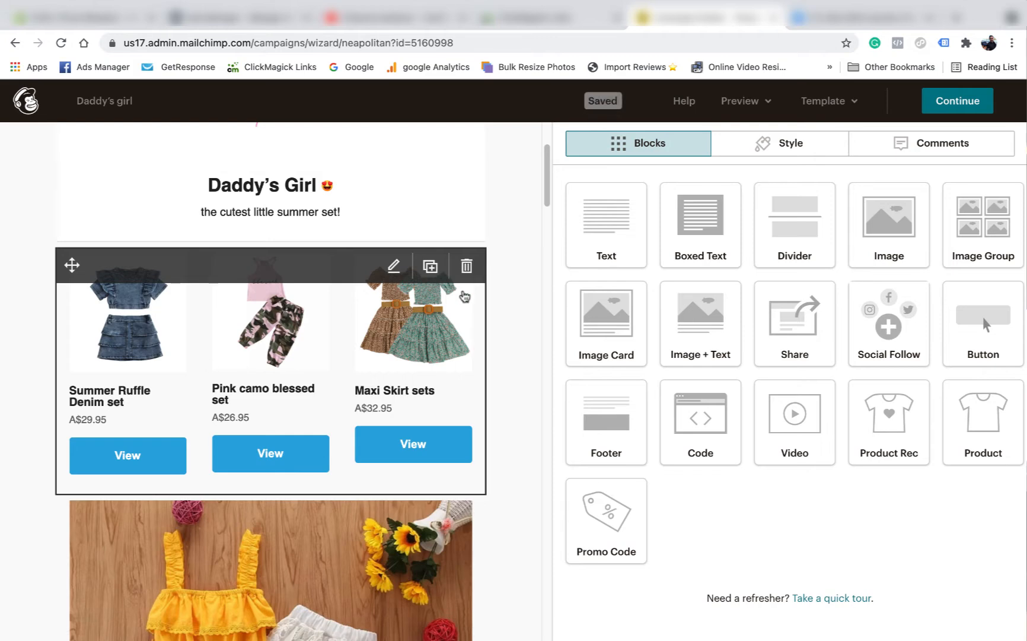
{"action": "left_click", "coordinate": [469, 268]}
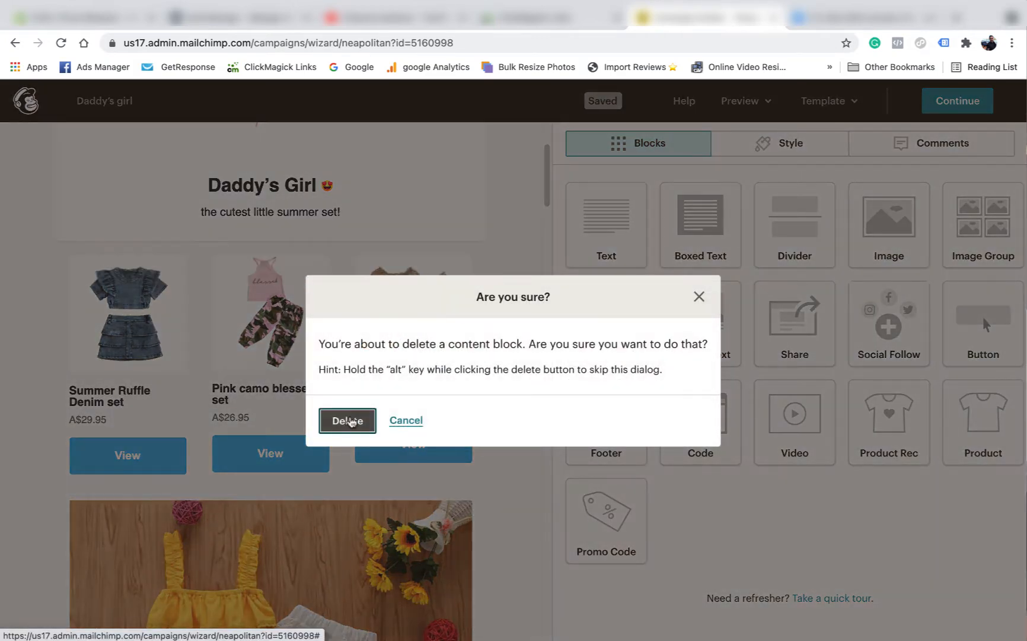
{"action": "left_click", "coordinate": [348, 420]}
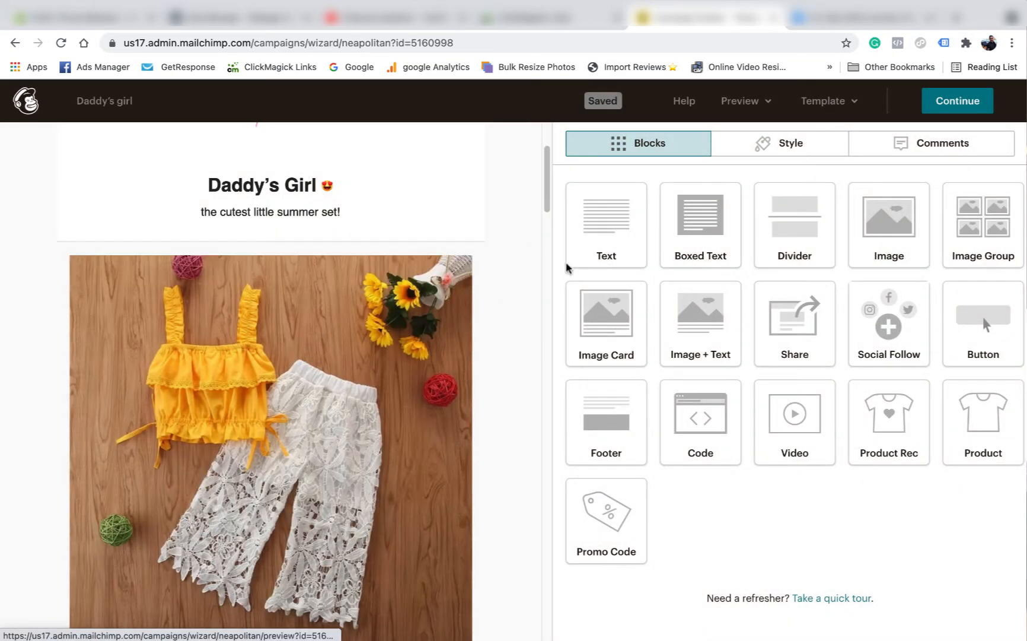
- Delete the product block with the Heather and Harlo sets and the Gianna Set block that follows it
{"action": "mouse_move", "coordinate": [263, 282]}
{"action": "scroll", "coordinate": [394, 433], "scroll_direction": "down", "scroll_amount": 5}
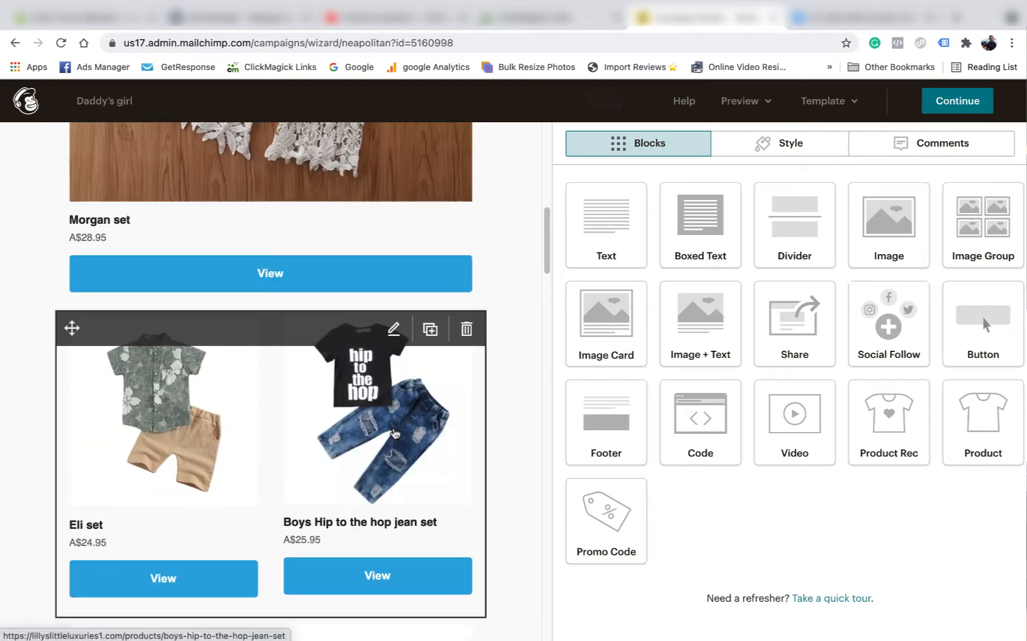
{"action": "scroll", "coordinate": [394, 409], "scroll_direction": "up", "scroll_amount": 5}
{"action": "scroll", "coordinate": [394, 403], "scroll_direction": "down", "scroll_amount": 5}
{"action": "scroll", "coordinate": [278, 405], "scroll_direction": "down", "scroll_amount": 15}
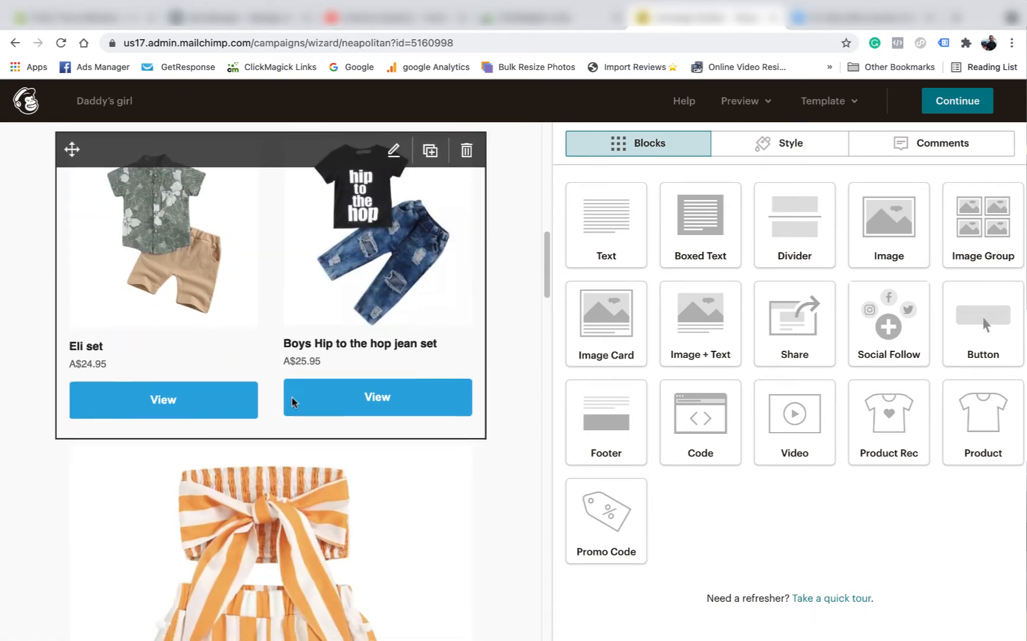
{"action": "scroll", "coordinate": [332, 386], "scroll_direction": "down", "scroll_amount": 7}
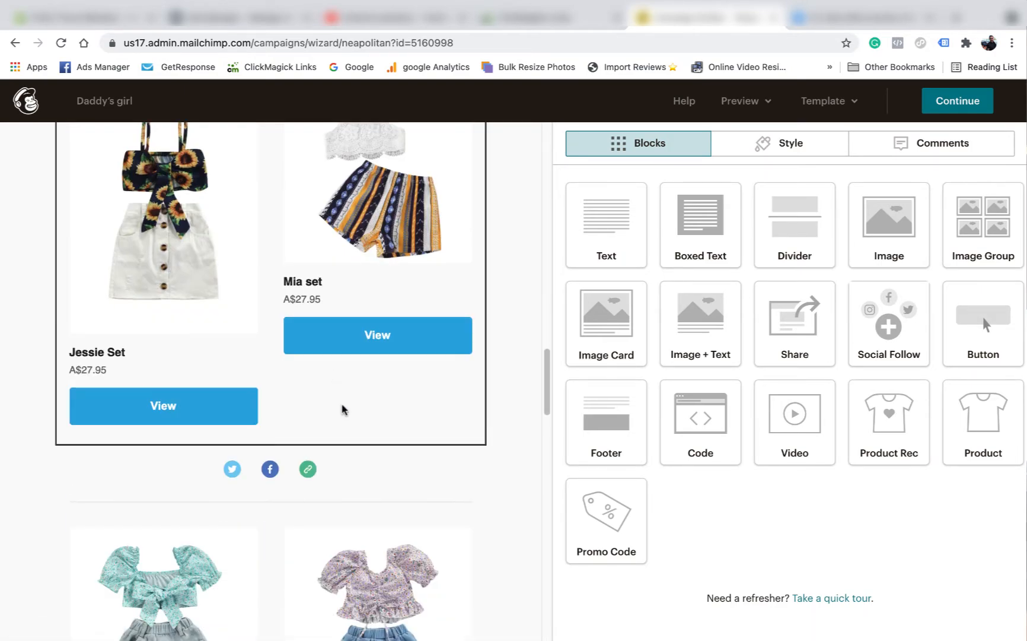
{"action": "scroll", "coordinate": [343, 404], "scroll_direction": "up", "scroll_amount": 5}
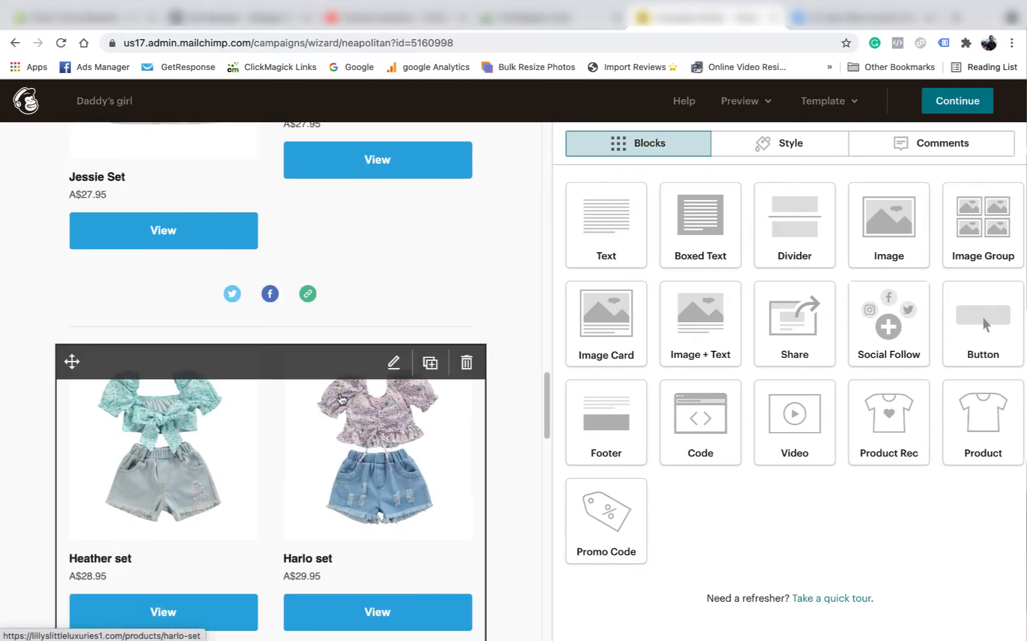
{"action": "scroll", "coordinate": [453, 488], "scroll_direction": "down", "scroll_amount": 2}
{"action": "left_click", "coordinate": [467, 218]}
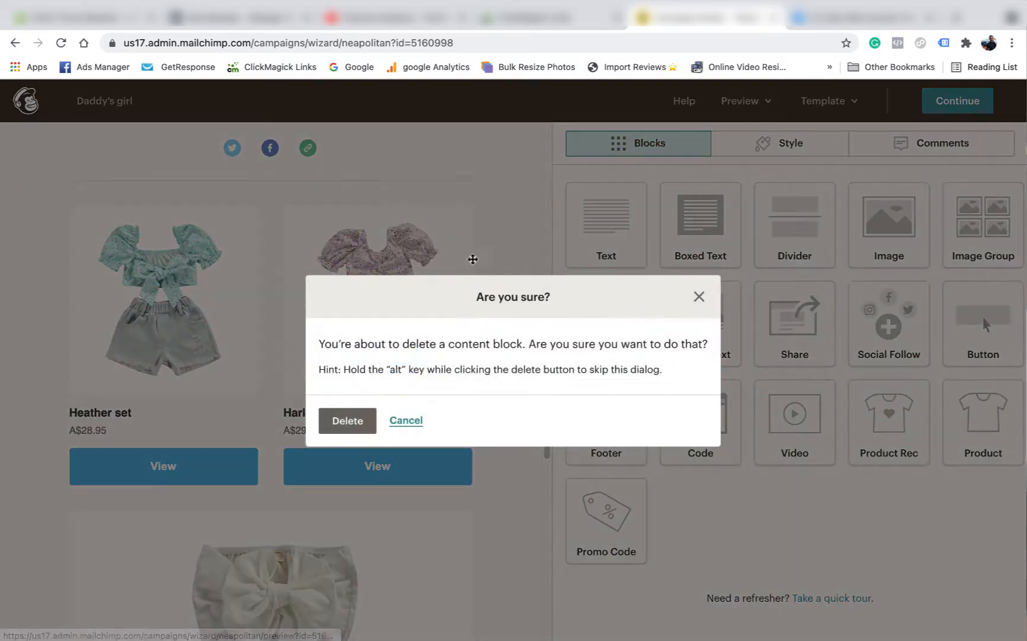
{"action": "left_click", "coordinate": [347, 419]}
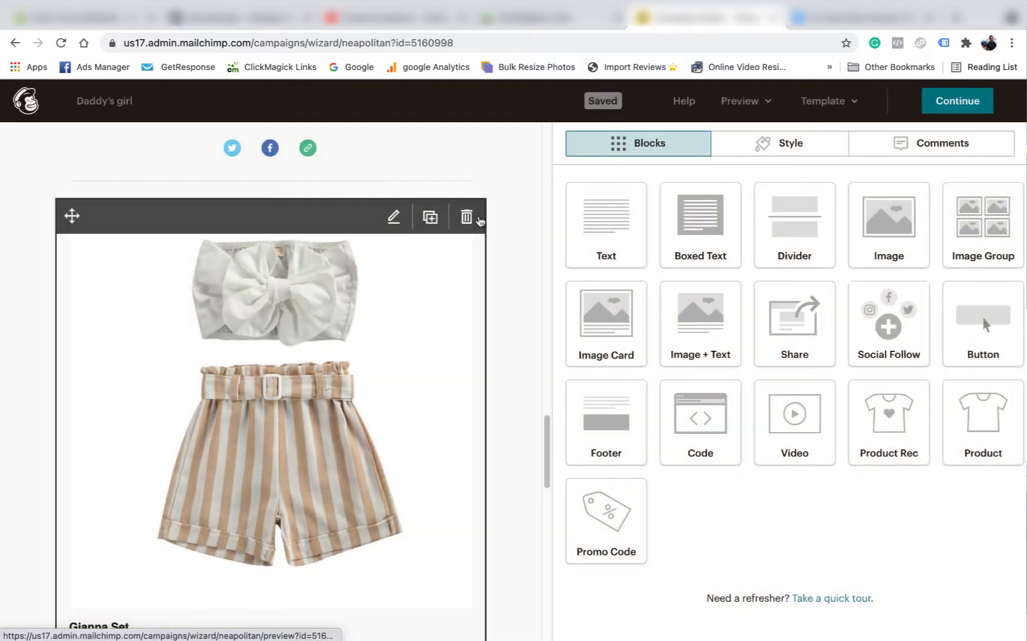
{"action": "left_click", "coordinate": [467, 217]}
{"action": "left_click", "coordinate": [350, 419]}
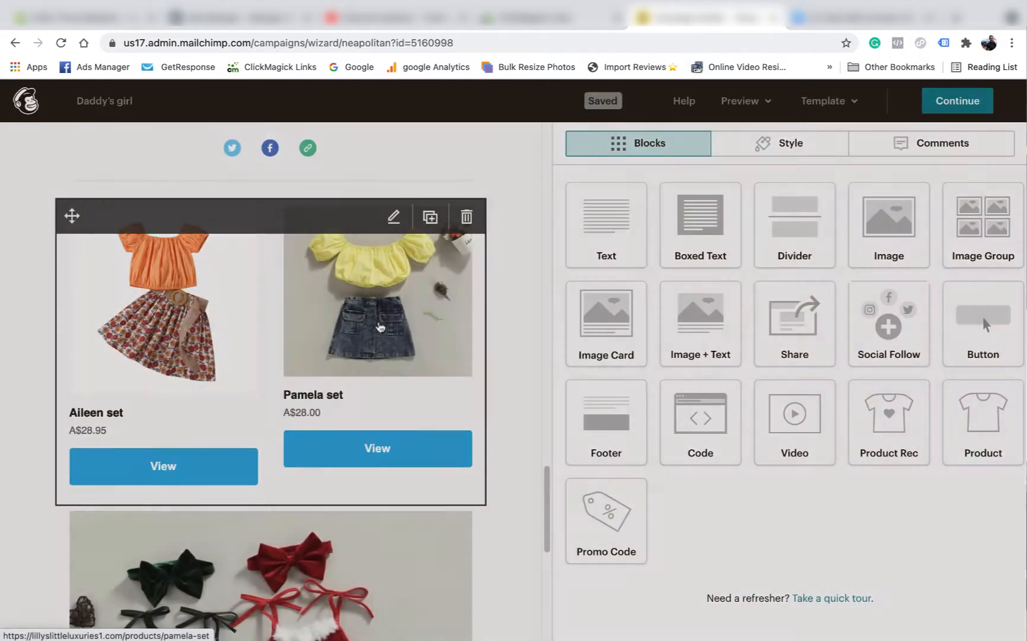
- Delete the product block with the Aileen and Pamela sets and the Jingle bell romper tutu block
{"action": "left_click", "coordinate": [466, 215]}
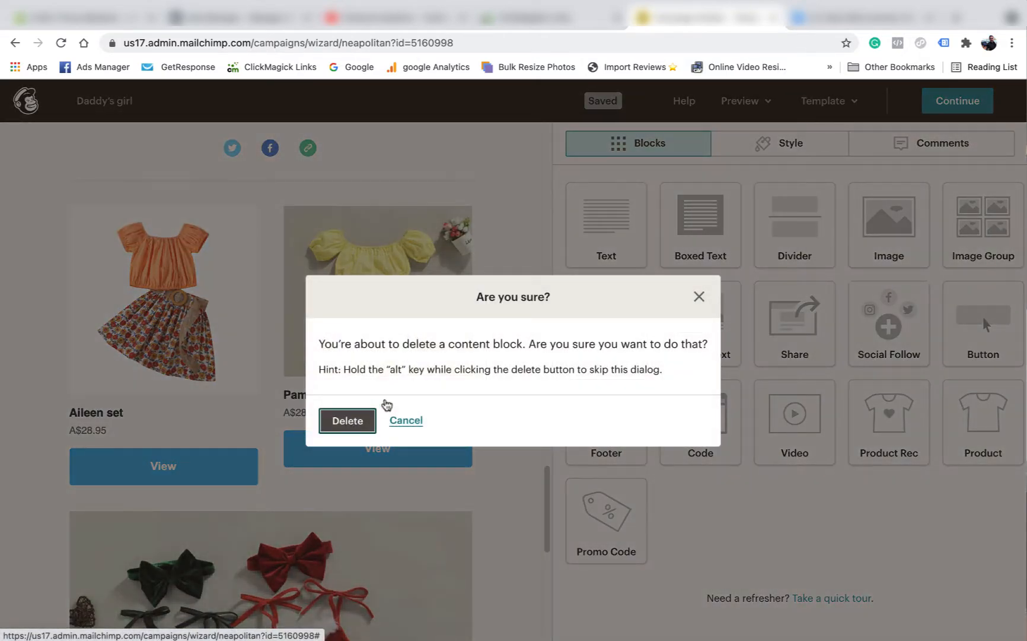
{"action": "left_click", "coordinate": [350, 419]}
{"action": "left_click", "coordinate": [467, 216]}
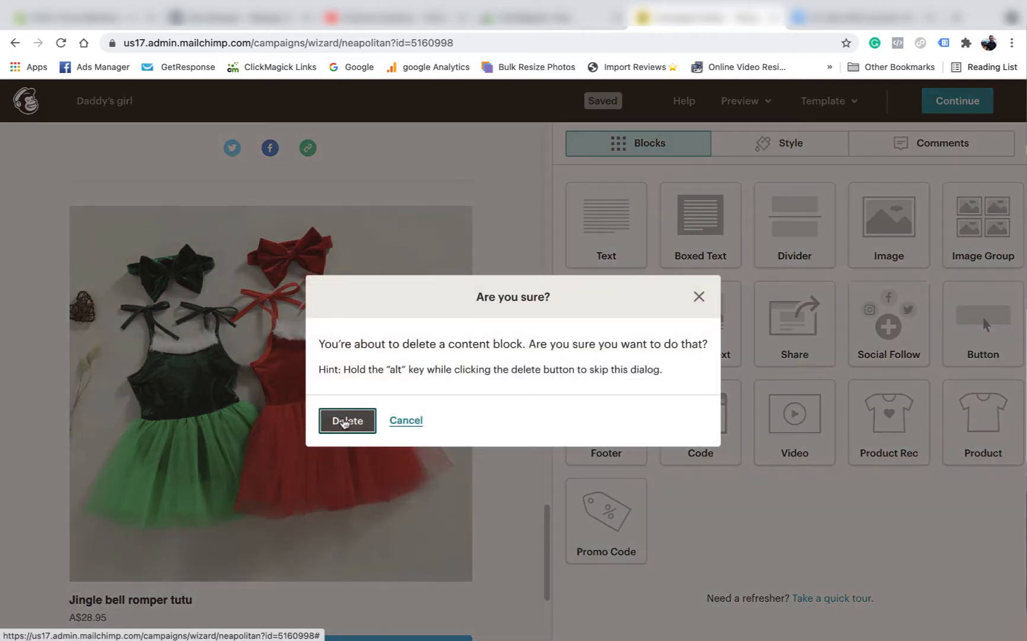
{"action": "left_click", "coordinate": [347, 420]}
- Delete the product block with the Jessie and Mia sets and the Hannah set block above it
{"action": "scroll", "coordinate": [415, 435], "scroll_direction": "up", "scroll_amount": 3}
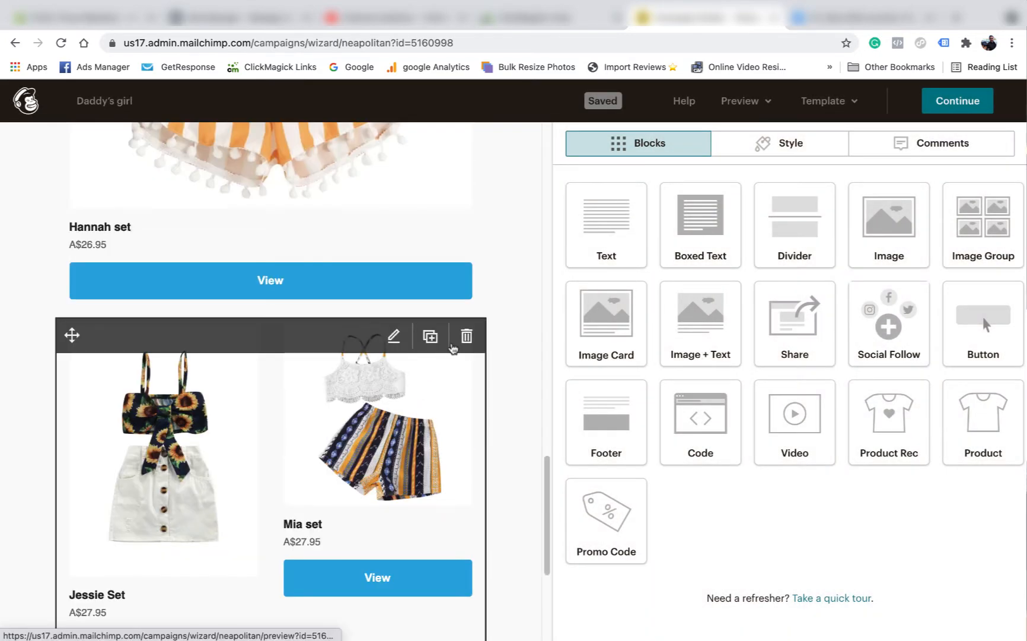
{"action": "left_click", "coordinate": [467, 334]}
{"action": "left_click", "coordinate": [374, 408]}
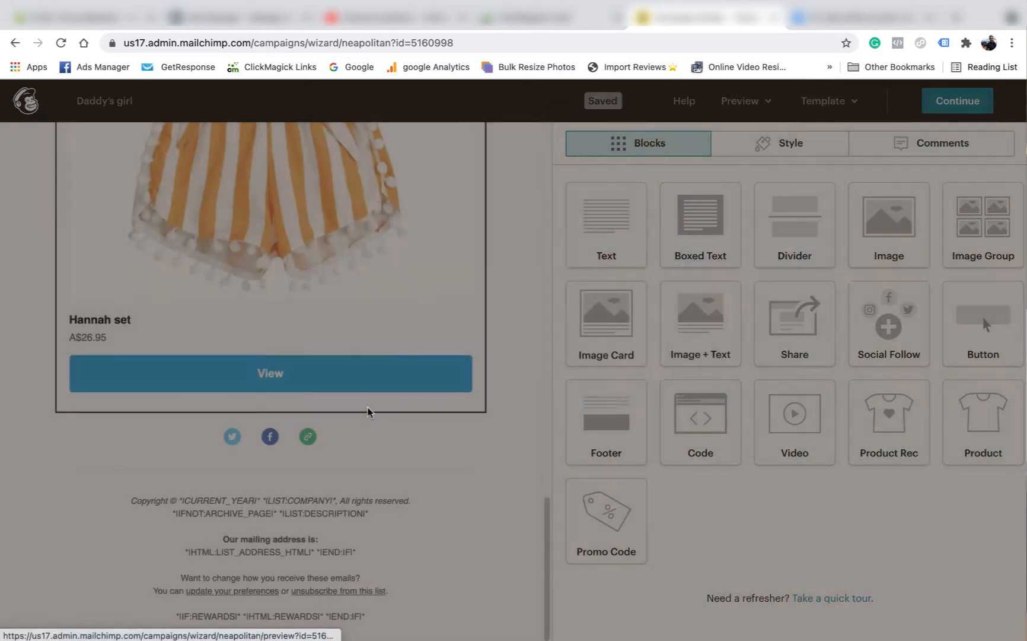
{"action": "scroll", "coordinate": [373, 404], "scroll_direction": "up", "scroll_amount": 8}
{"action": "left_click", "coordinate": [466, 430]}
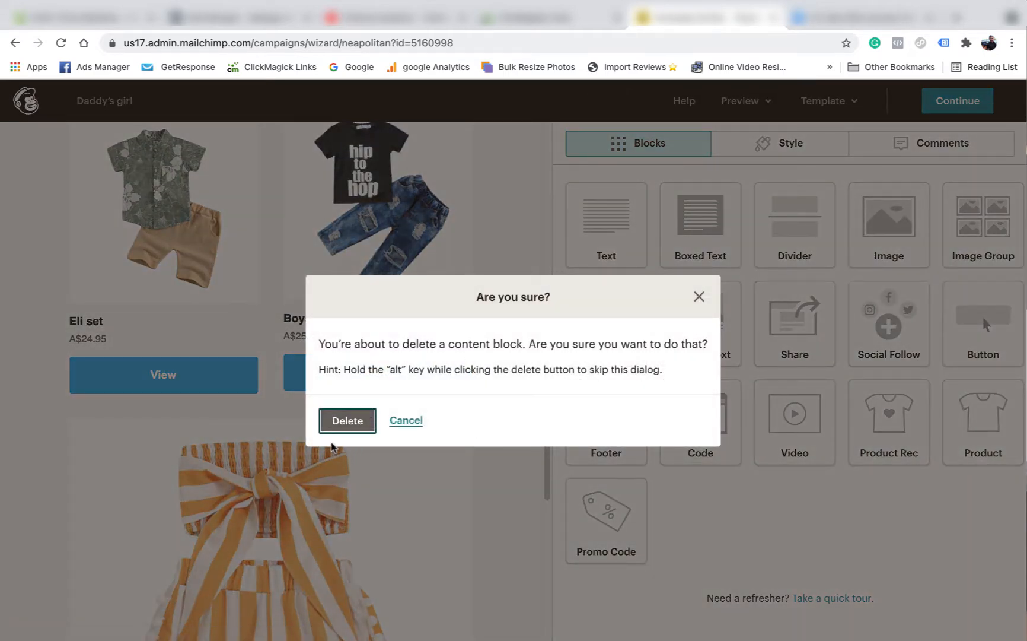
{"action": "left_click", "coordinate": [356, 420]}
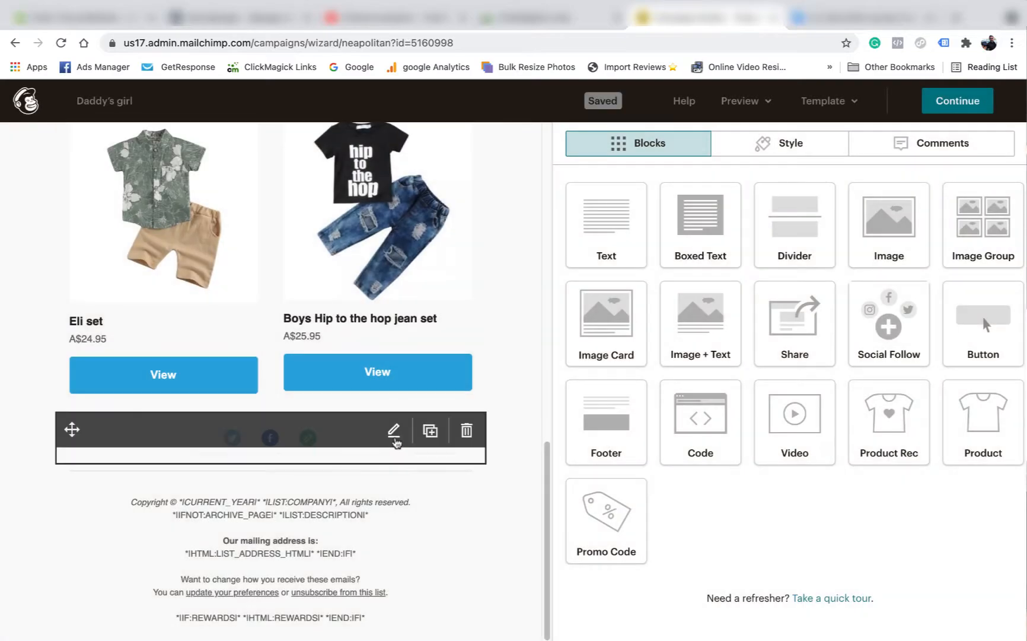
- Delete the Morgan set block and the product block with the Eli set and Boys Hip to the hop jean set
{"action": "scroll", "coordinate": [457, 386], "scroll_direction": "up", "scroll_amount": 6}
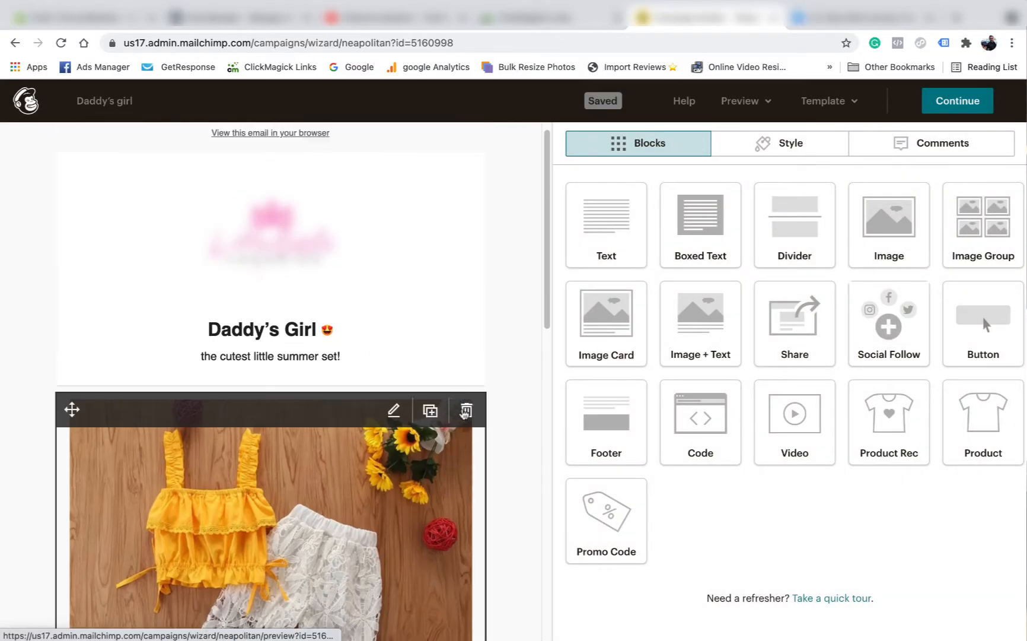
{"action": "left_click", "coordinate": [466, 414]}
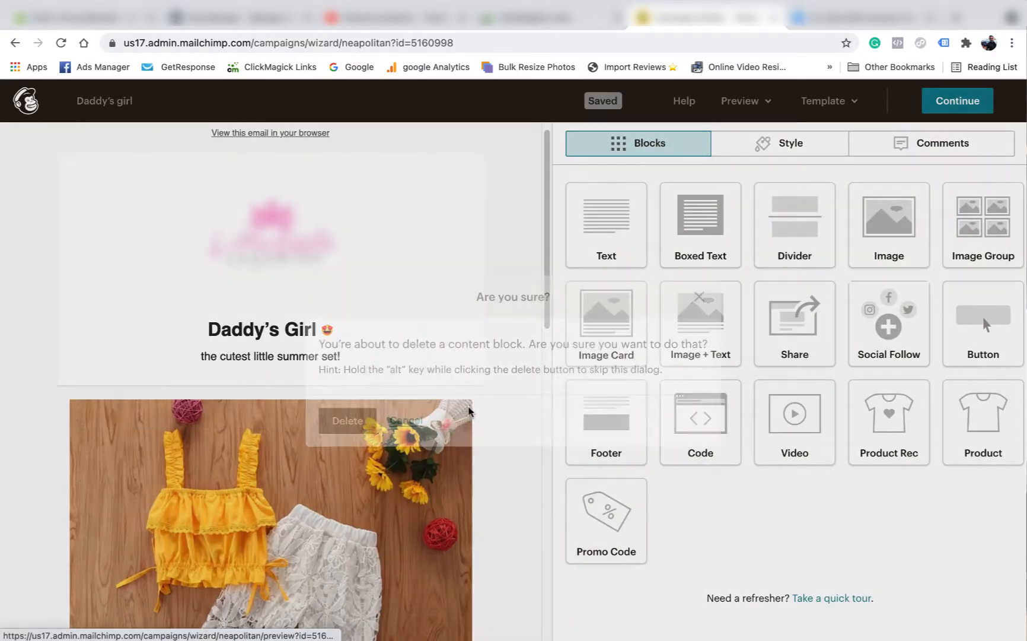
{"action": "left_click", "coordinate": [348, 421]}
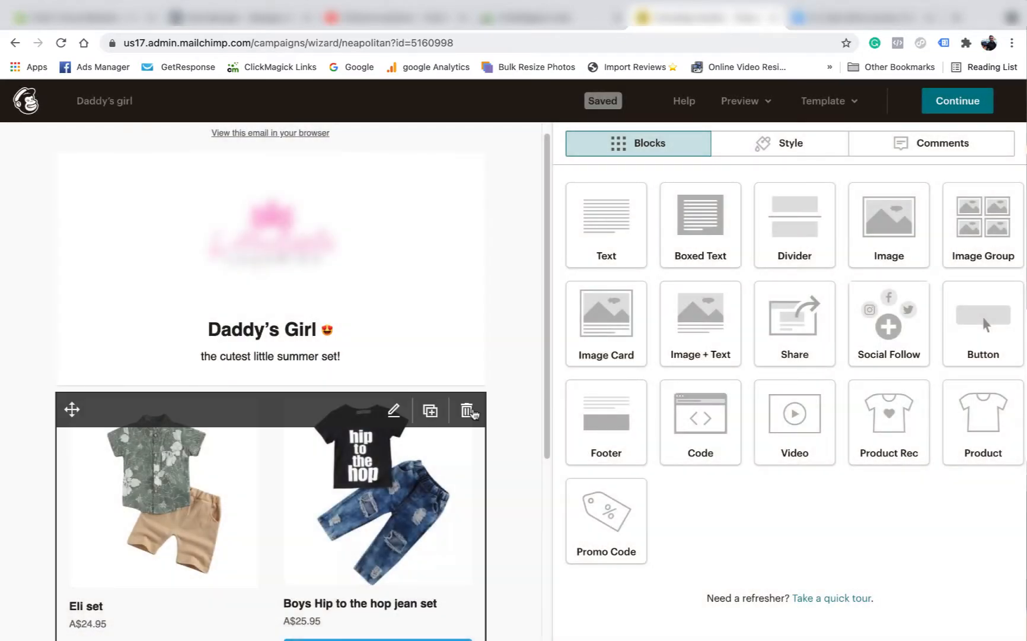
{"action": "left_click", "coordinate": [467, 413]}
{"action": "left_click", "coordinate": [355, 423]}
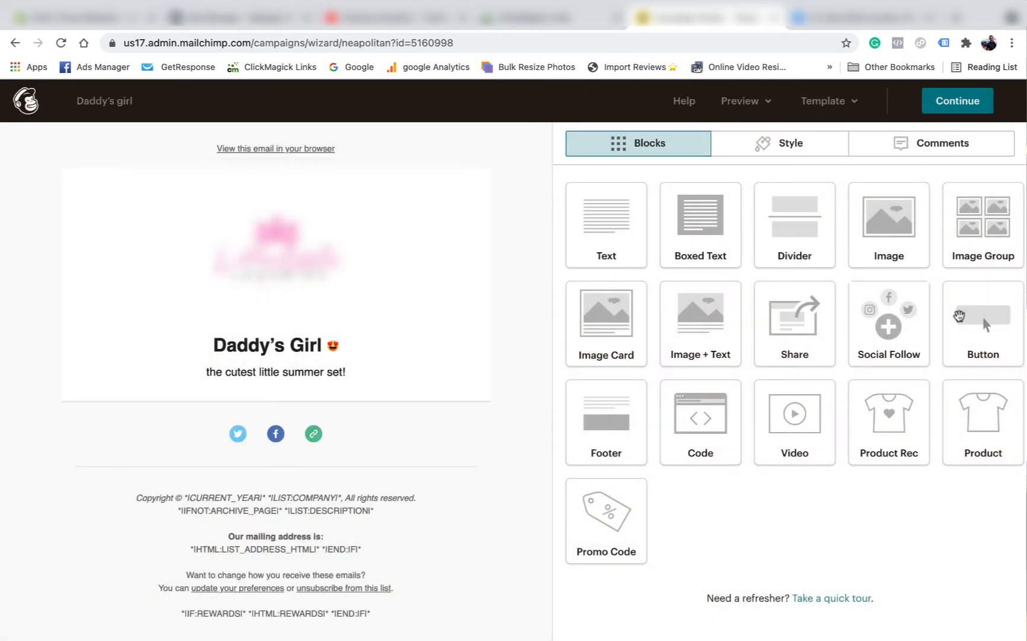
- Add a Product block beneath the "Daddy's Girl" text and fill it with the store's best sellers
{"action": "left_click", "coordinate": [997, 412]}
{"action": "left_click_drag", "start_coordinate": [978, 413], "coordinate": [302, 390]}
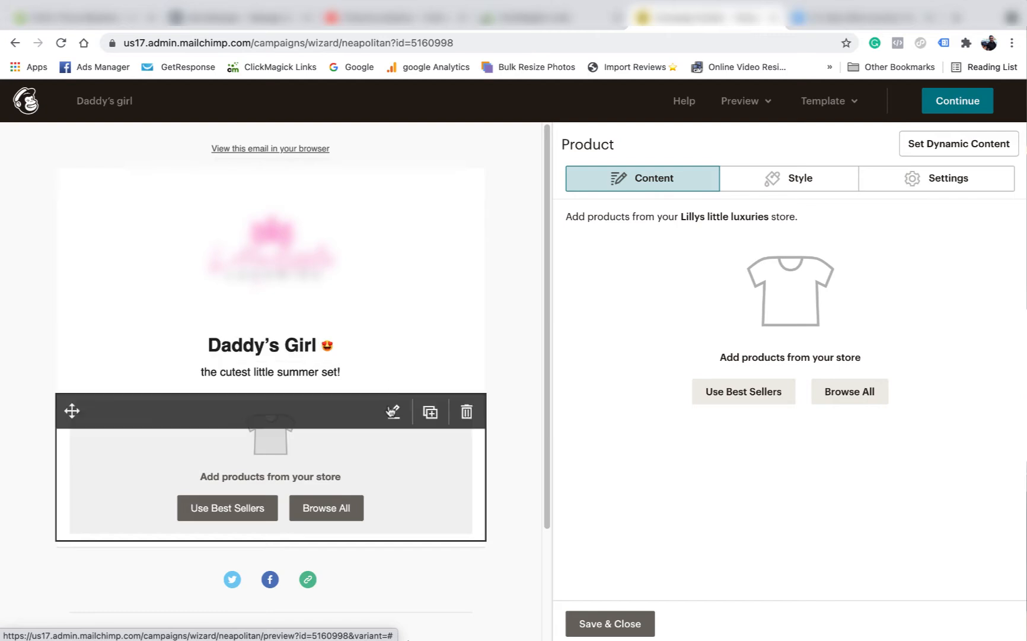
{"action": "scroll", "coordinate": [494, 469], "scroll_direction": "down", "scroll_amount": 1}
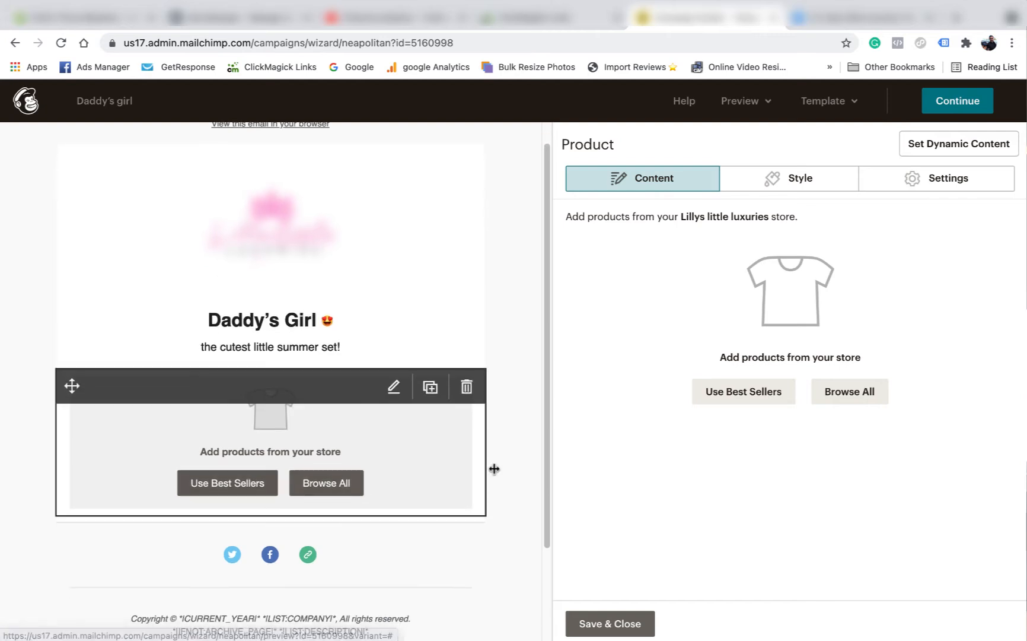
{"action": "left_click", "coordinate": [232, 483]}
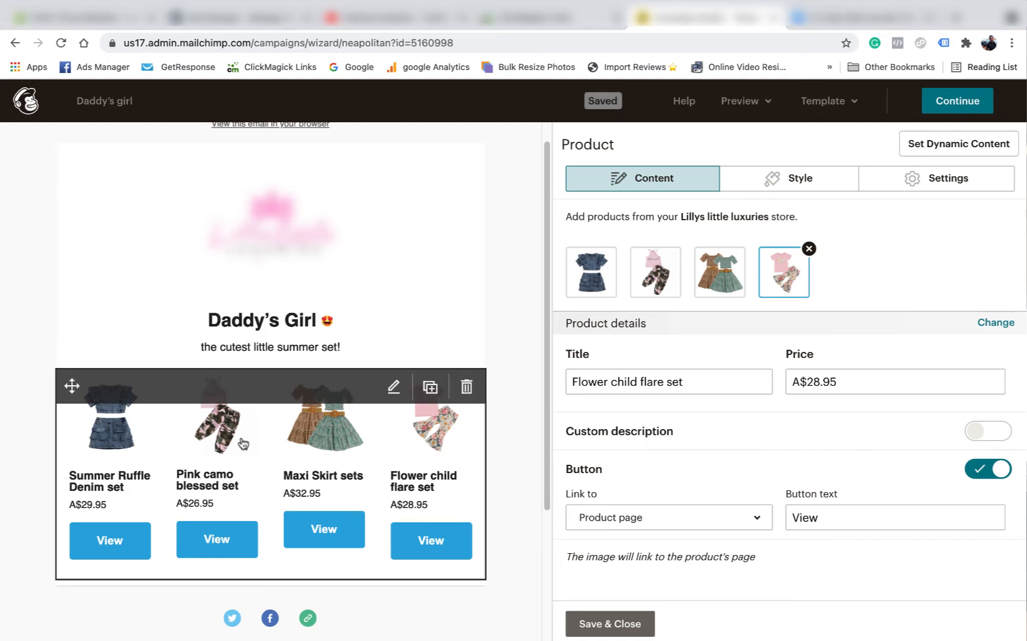
- Remove the Summer Ruffle Denim set and Flower child flare set from the product block, and save and close it
{"action": "left_click", "coordinate": [609, 272]}
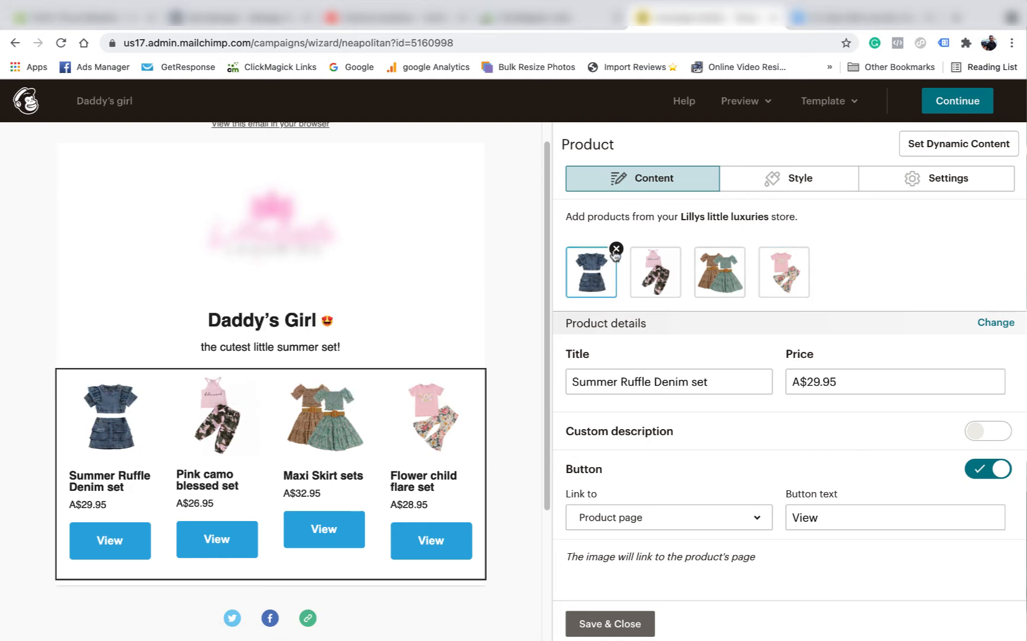
{"action": "left_click", "coordinate": [616, 249]}
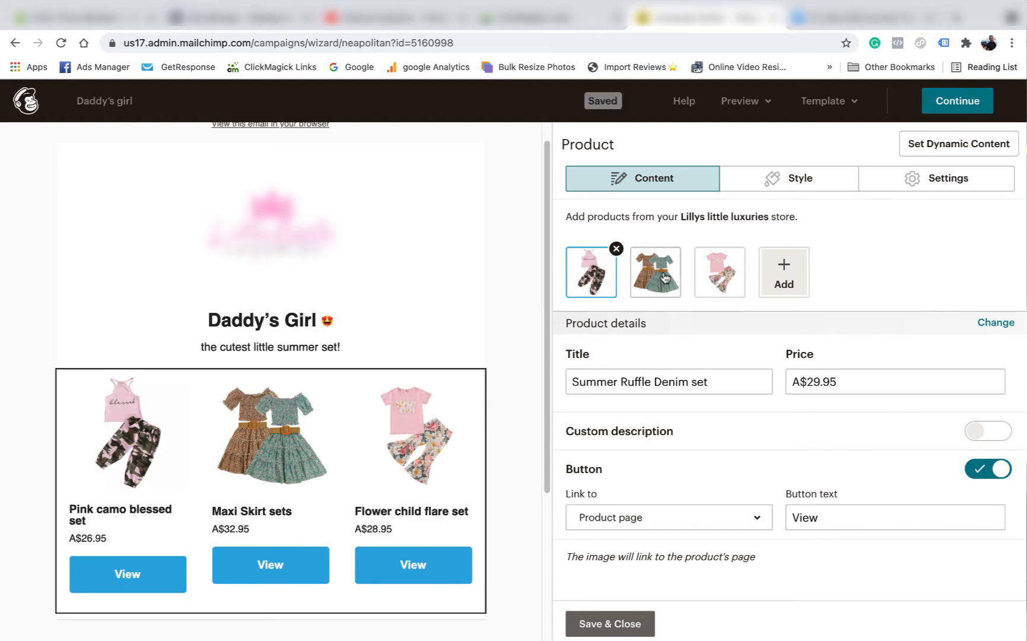
{"action": "left_click", "coordinate": [665, 277]}
{"action": "left_click", "coordinate": [720, 271]}
{"action": "left_click", "coordinate": [744, 249]}
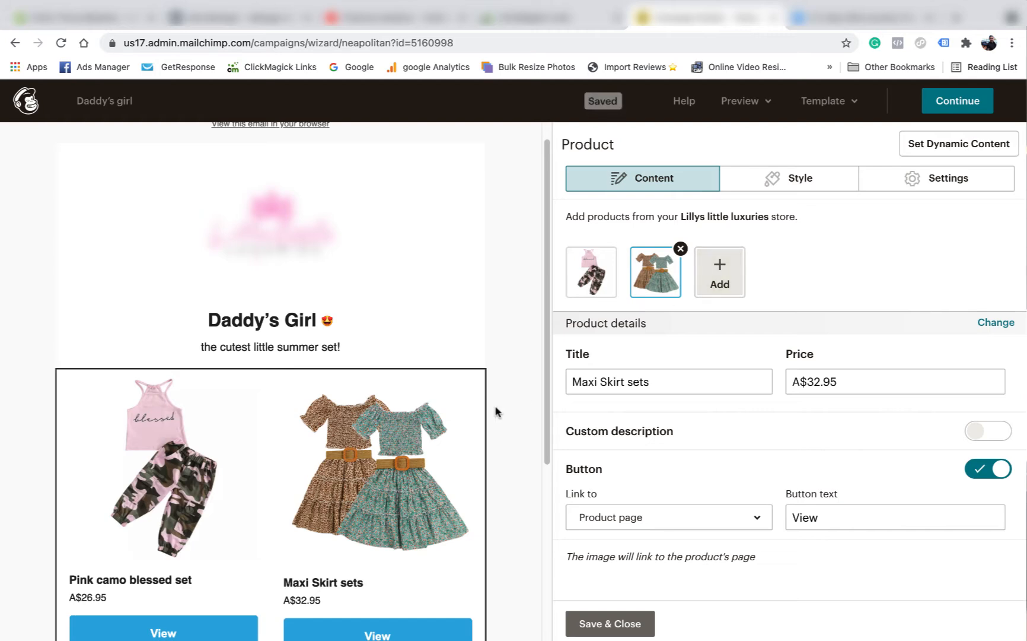
{"action": "scroll", "coordinate": [474, 429], "scroll_direction": "down", "scroll_amount": 5}
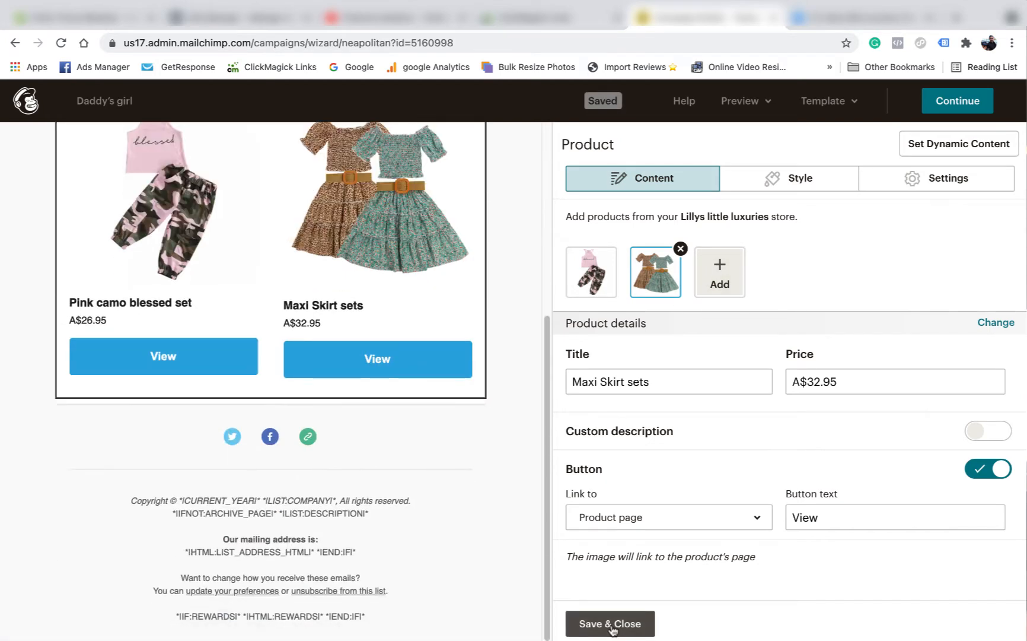
{"action": "left_click", "coordinate": [611, 623]}
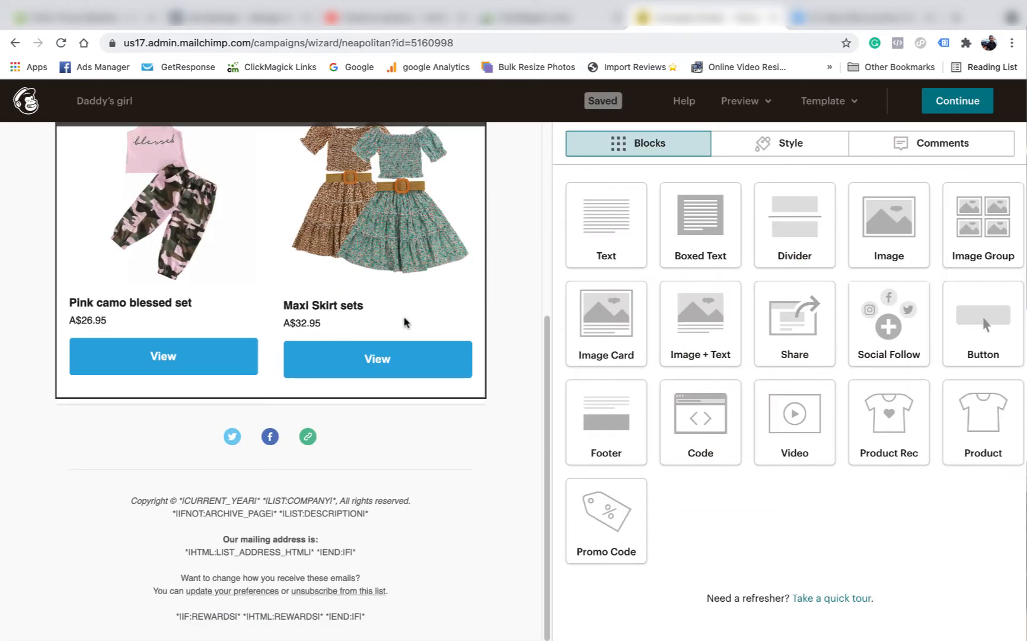
- Set the Pink camo blessed set's button text to "Buy Now", and save and close the product block
{"action": "left_click", "coordinate": [344, 275]}
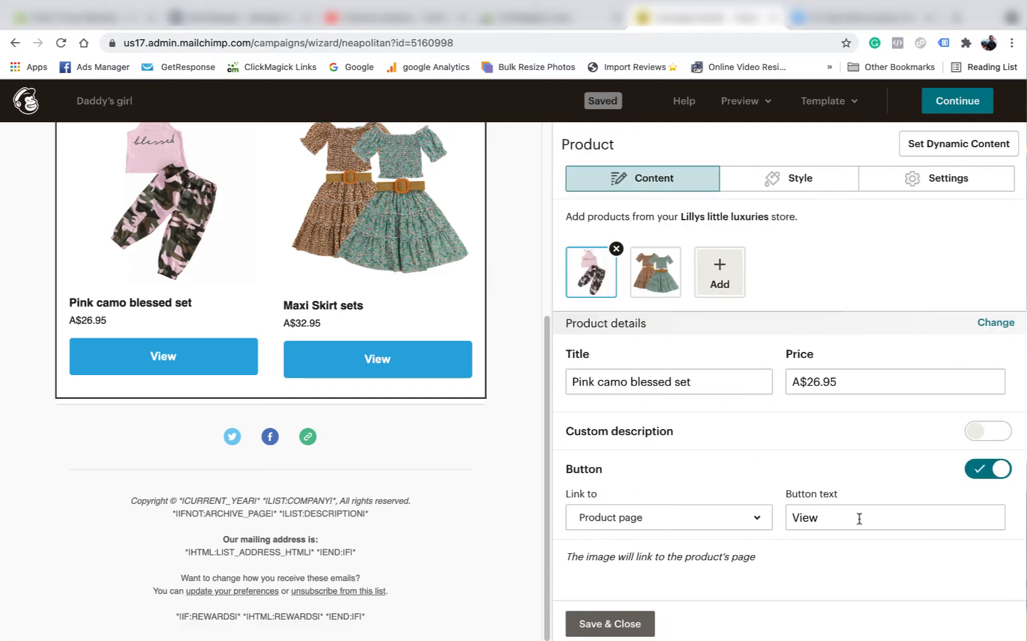
{"action": "double_click", "coordinate": [860, 519]}
{"action": "type", "text": "Buy"}
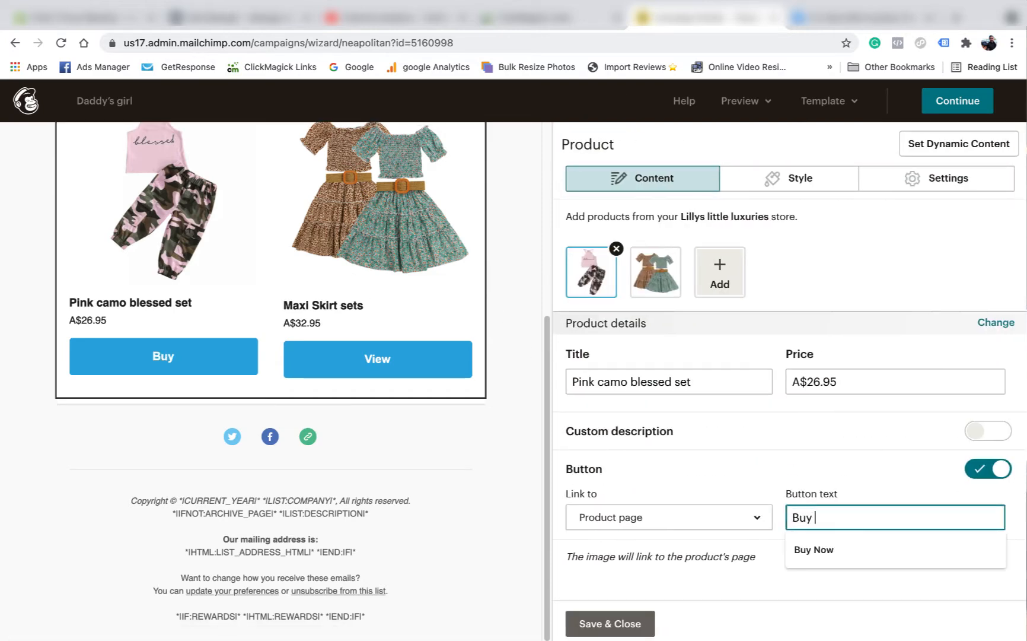
{"action": "type", "text": " Now"}
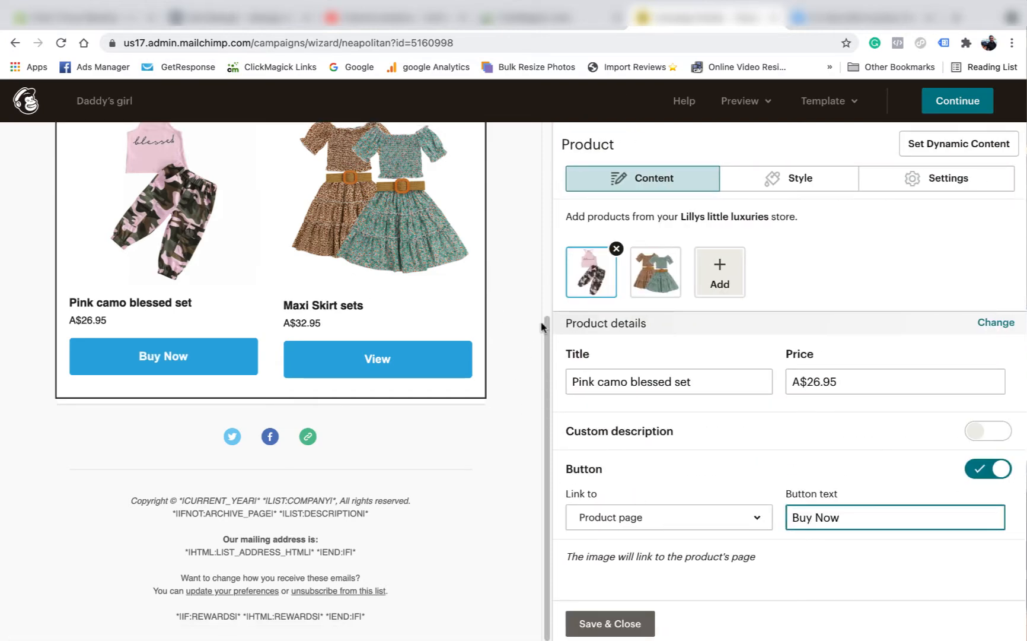
{"action": "left_click", "coordinate": [536, 345]}
{"action": "left_click", "coordinate": [632, 624]}
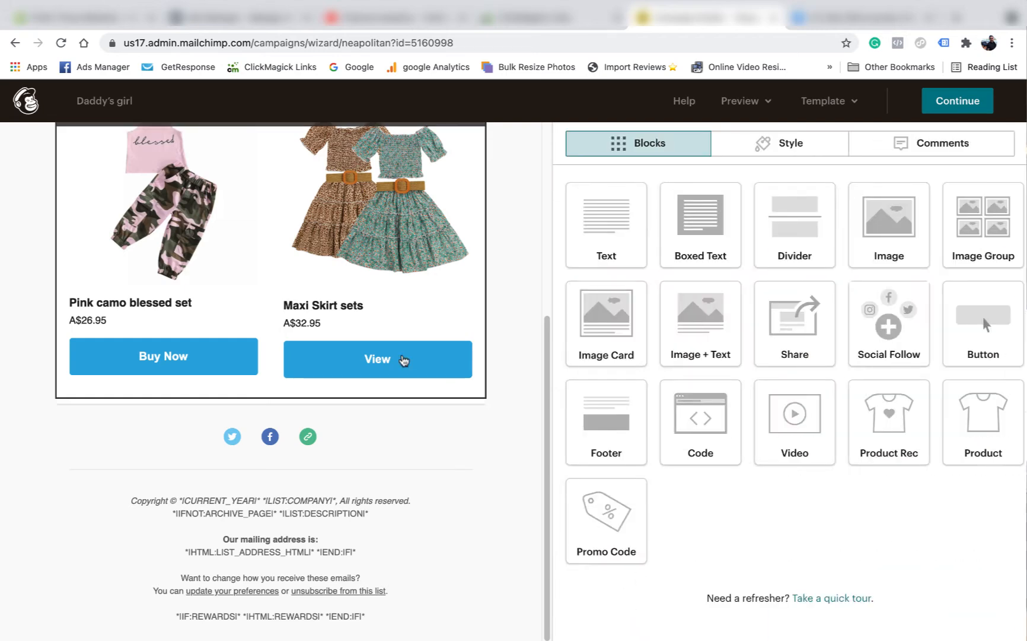
- Set the Maxi Skirt sets' button text to "Buy Now", and save and close the product block
{"action": "left_click", "coordinate": [403, 356]}
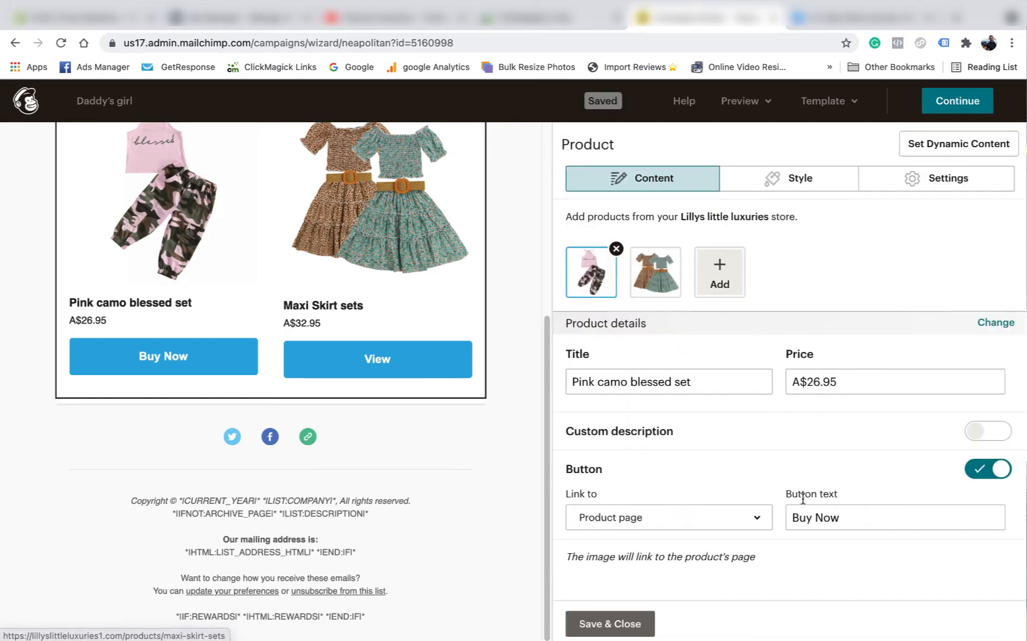
{"action": "left_click", "coordinate": [676, 276]}
{"action": "type", "text": "B"}
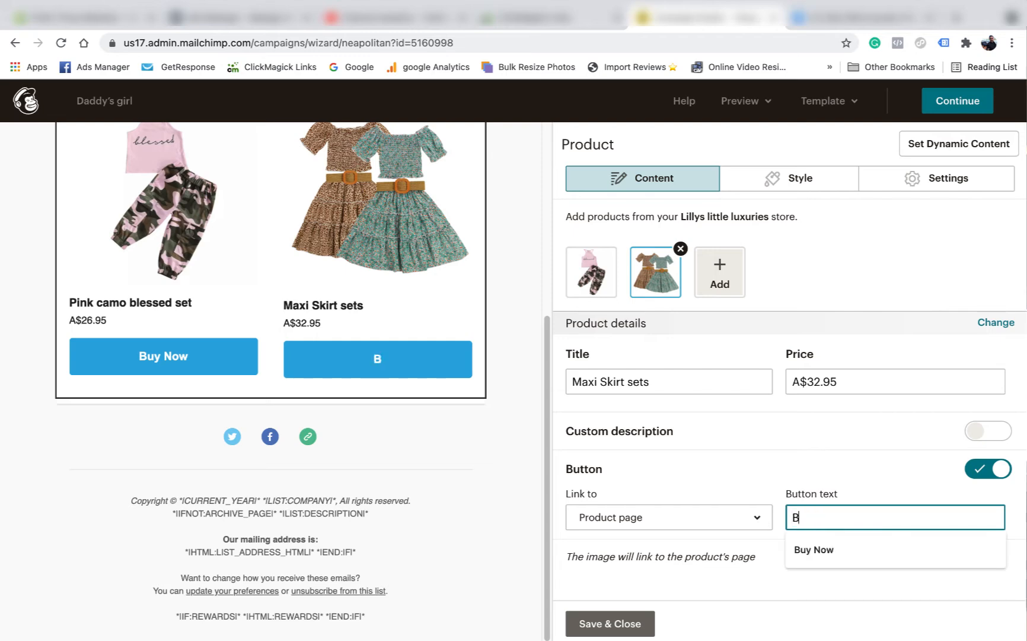
{"action": "type", "text": "uy Now"}
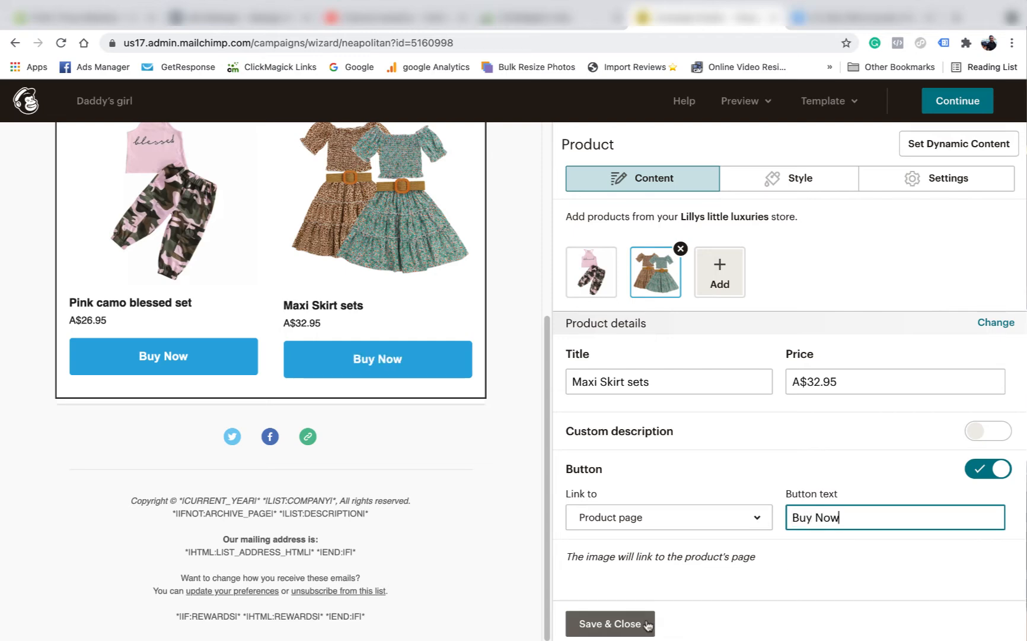
{"action": "left_click", "coordinate": [648, 625]}
- Add an empty Product block beneath the two-product block, and switch to the store's Facebook page
{"action": "scroll", "coordinate": [472, 415], "scroll_direction": "up", "scroll_amount": 3}
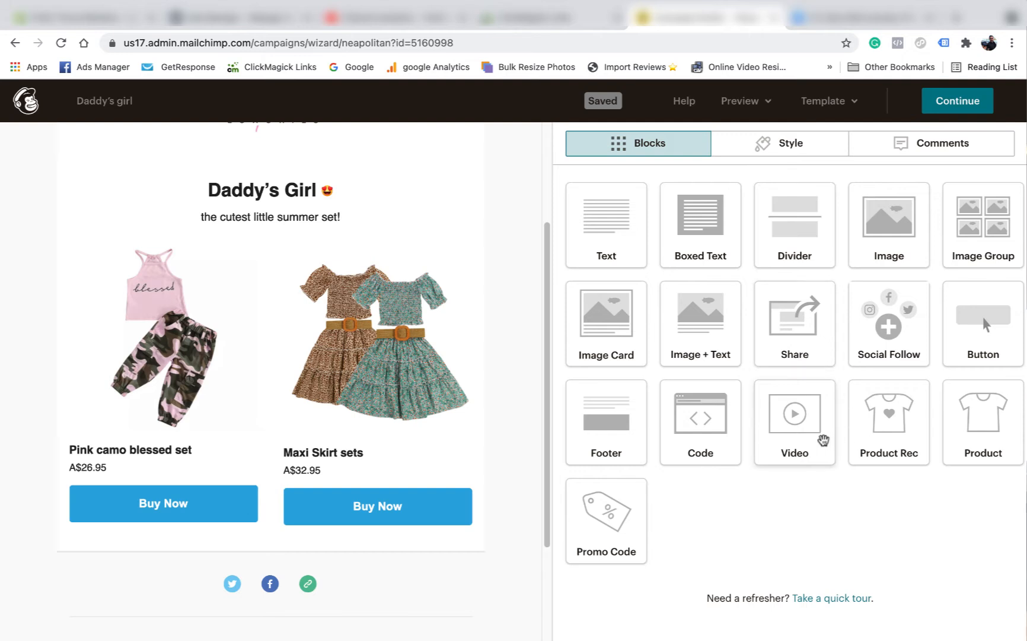
{"action": "left_click_drag", "start_coordinate": [982, 415], "coordinate": [310, 537]}
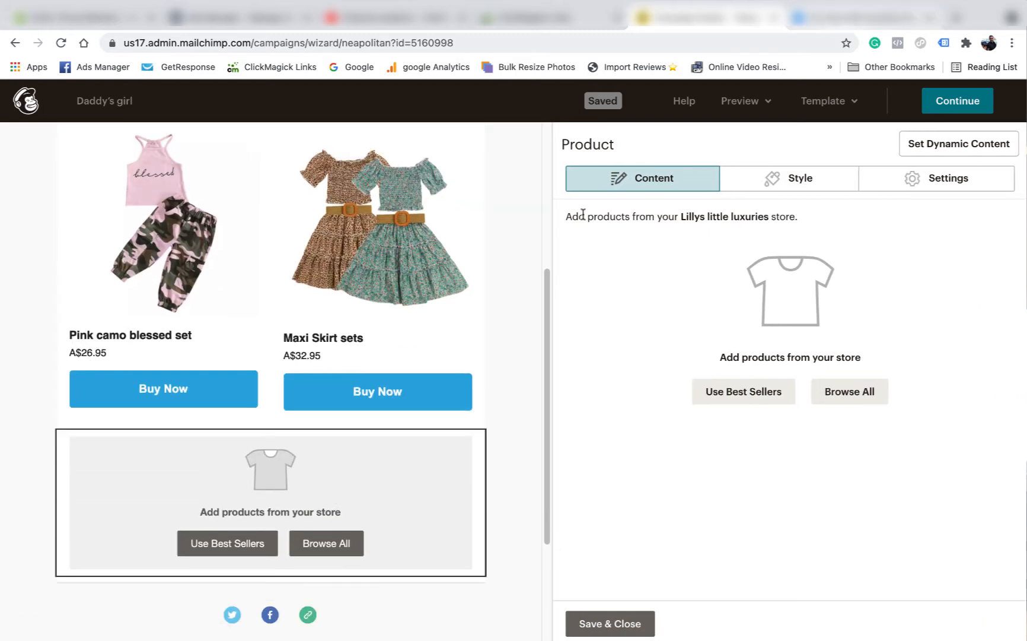
{"action": "left_click", "coordinate": [850, 19]}
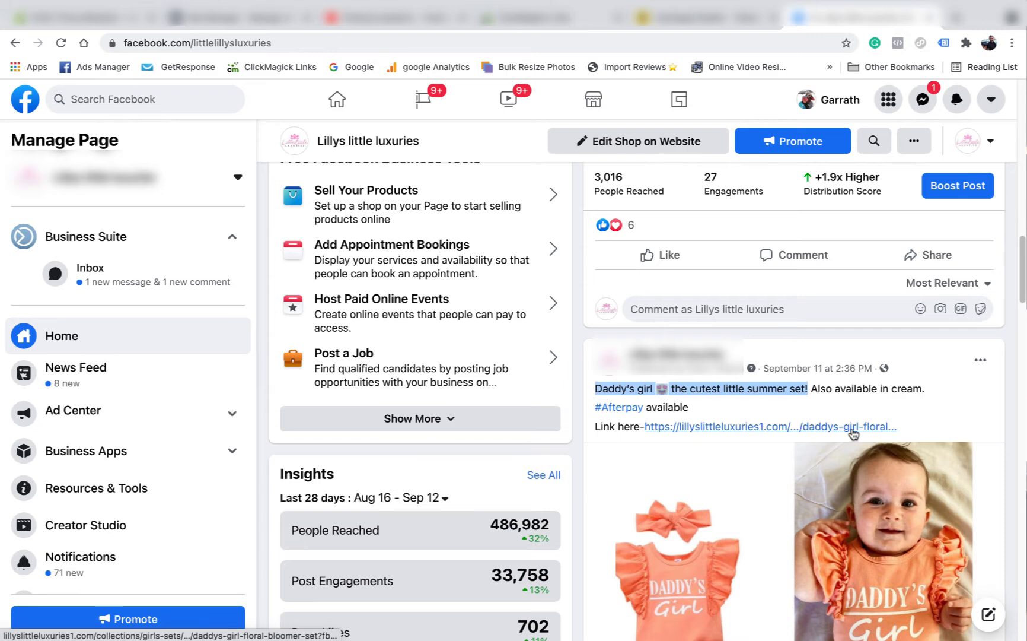
- Return to the Mailchimp campaign and insert the Daddys Girl Bloomer Set into the empty product block
{"action": "left_click", "coordinate": [706, 19]}
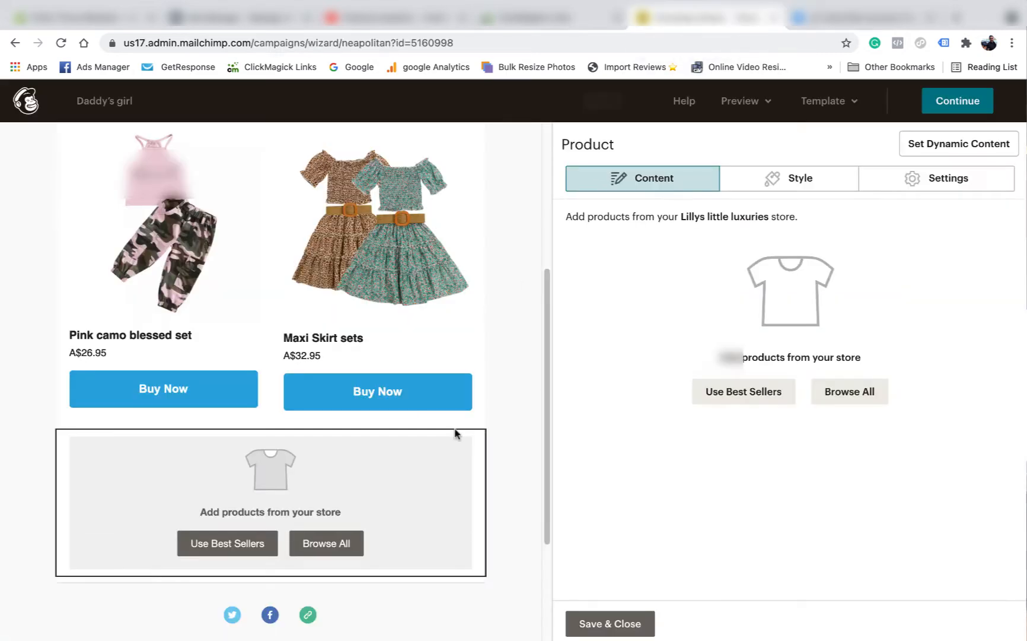
{"action": "left_click", "coordinate": [323, 544]}
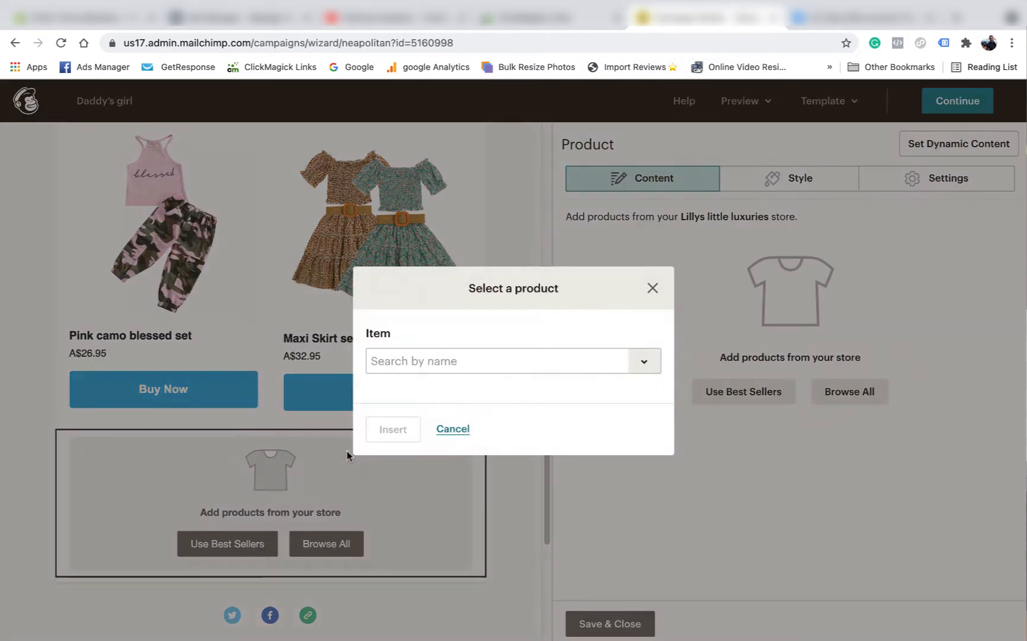
{"action": "left_click", "coordinate": [433, 361]}
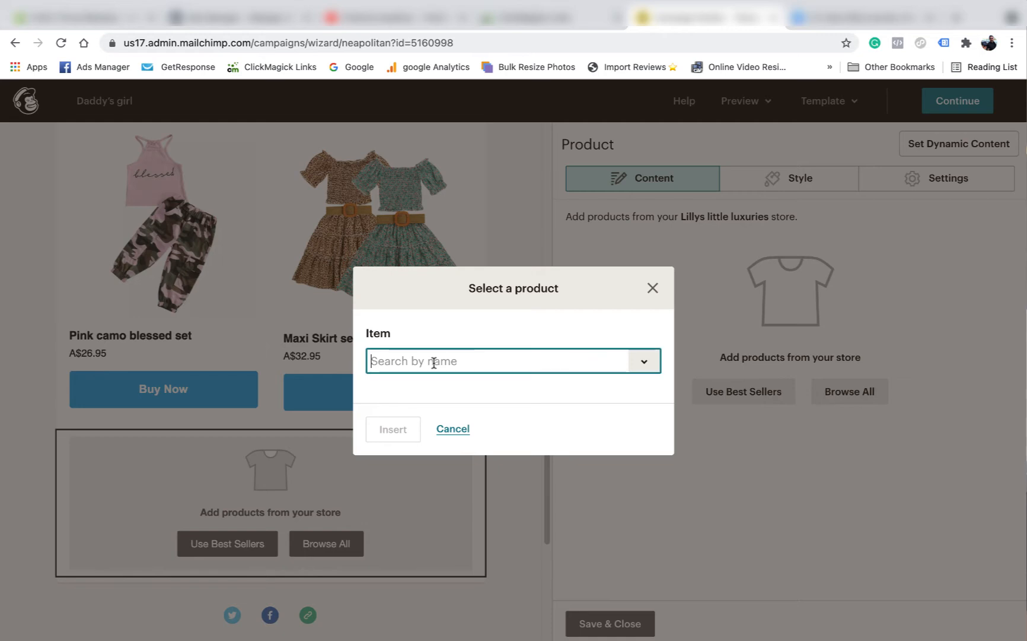
{"action": "type", "text": "daddys girl"}
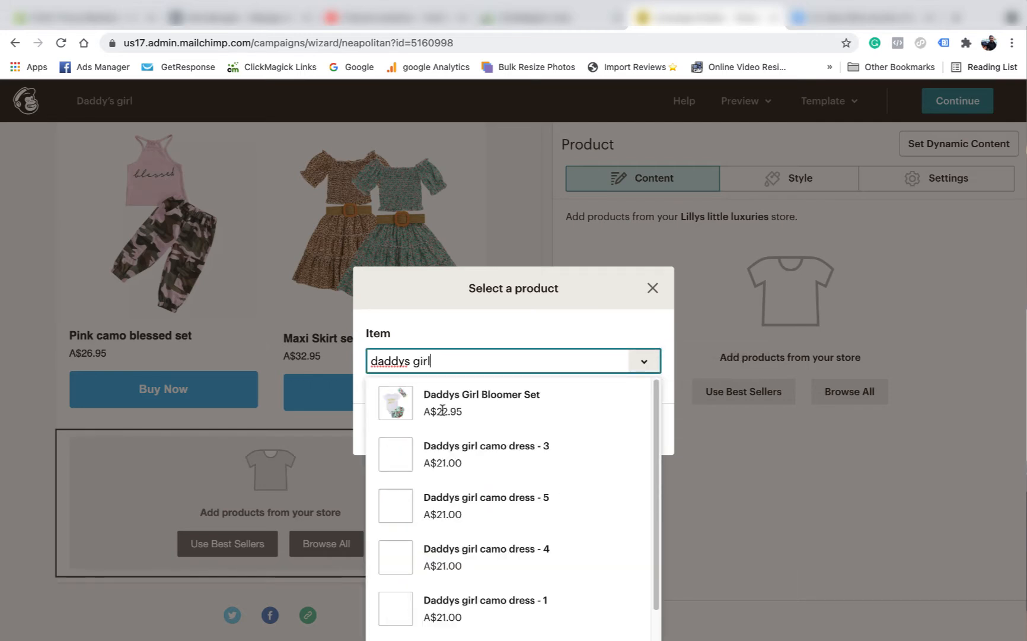
{"action": "left_click", "coordinate": [502, 404]}
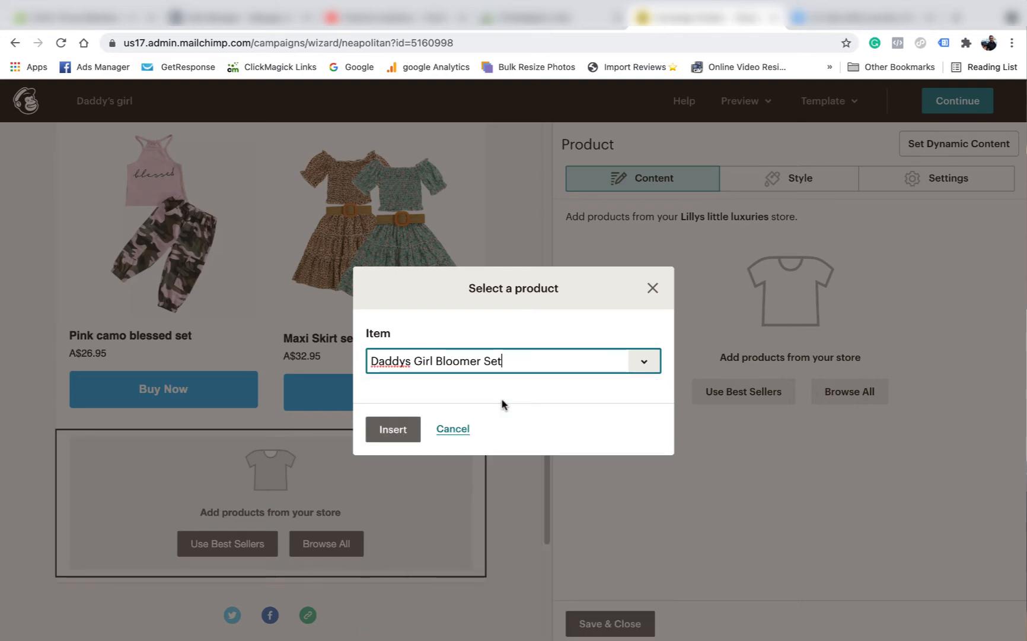
{"action": "left_click", "coordinate": [407, 430]}
- Set the Daddys Girl Bloomer Set's button text to "Buy Now", and save and close the product block
{"action": "scroll", "coordinate": [412, 447], "scroll_direction": "down", "scroll_amount": 5}
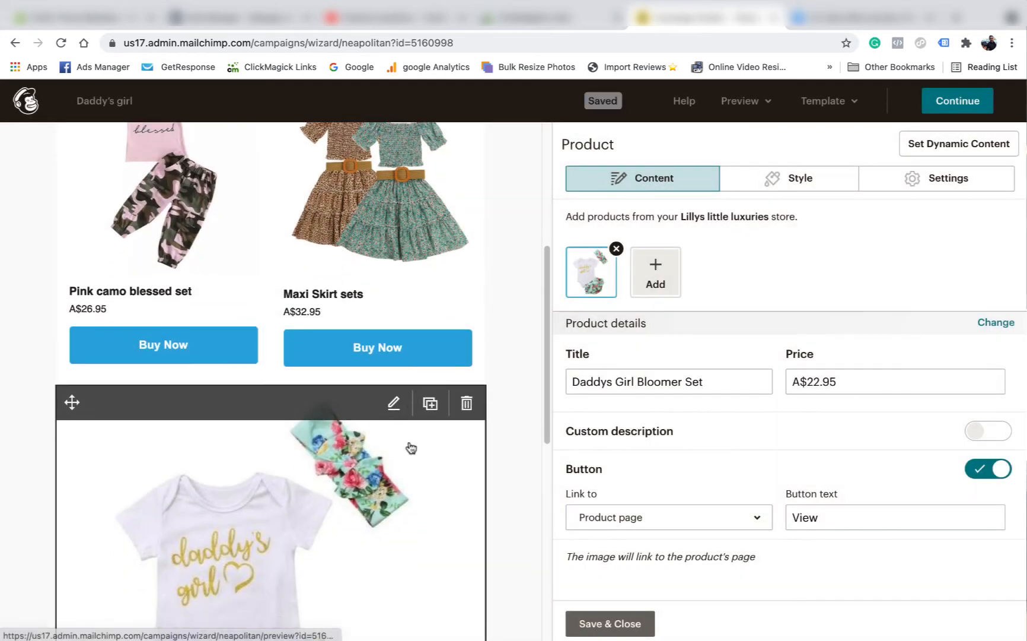
{"action": "double_click", "coordinate": [835, 517]}
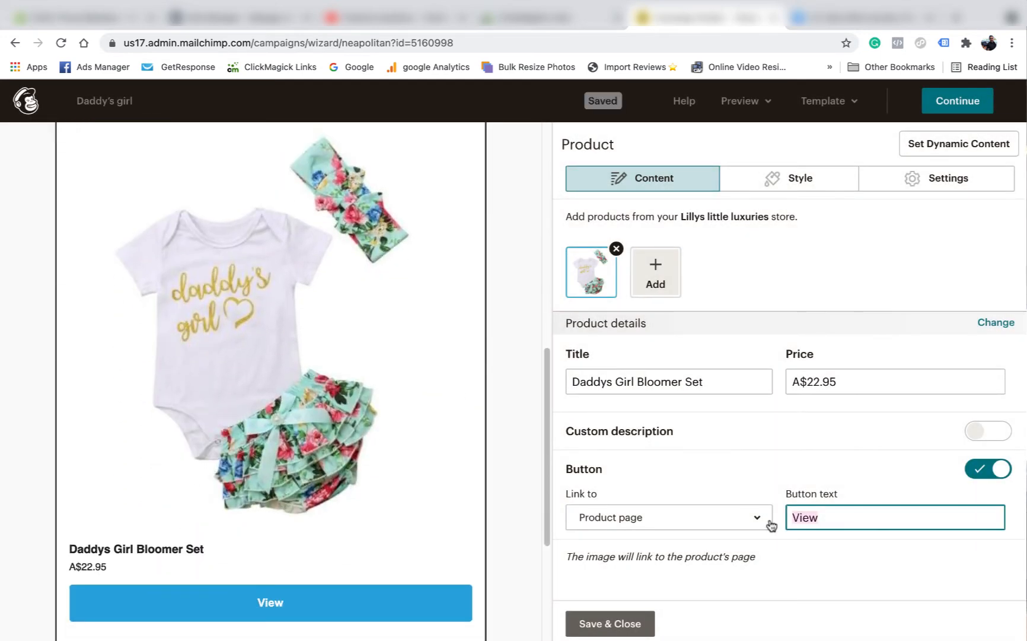
{"action": "type", "text": "Buy"}
{"action": "type", "text": "ol"}
{"action": "key", "text": "BackSpace"}
{"action": "key", "text": "BackSpace"}
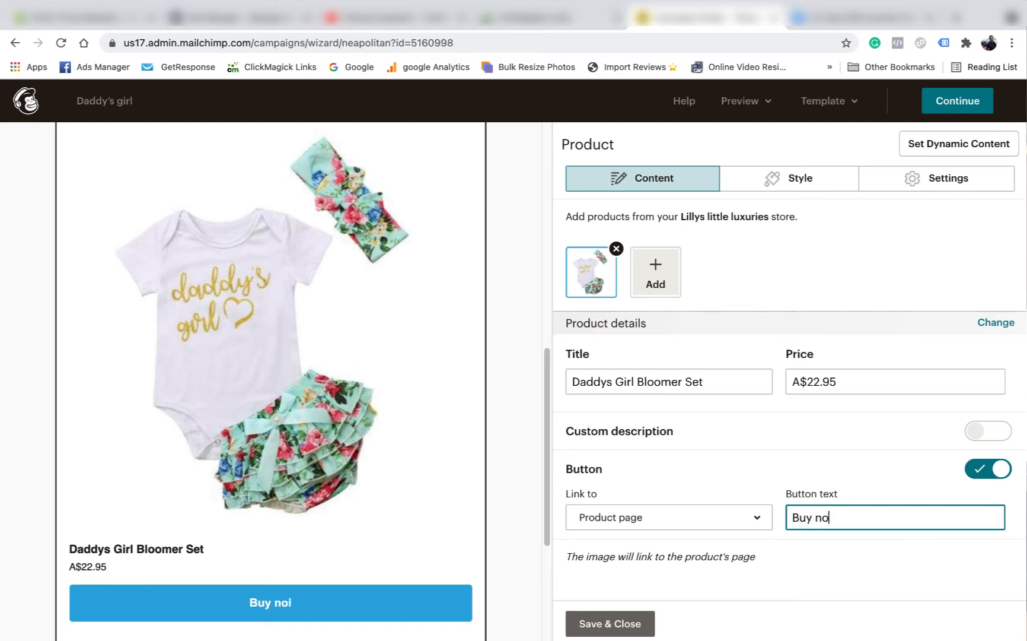
{"action": "type", "text": "w"}
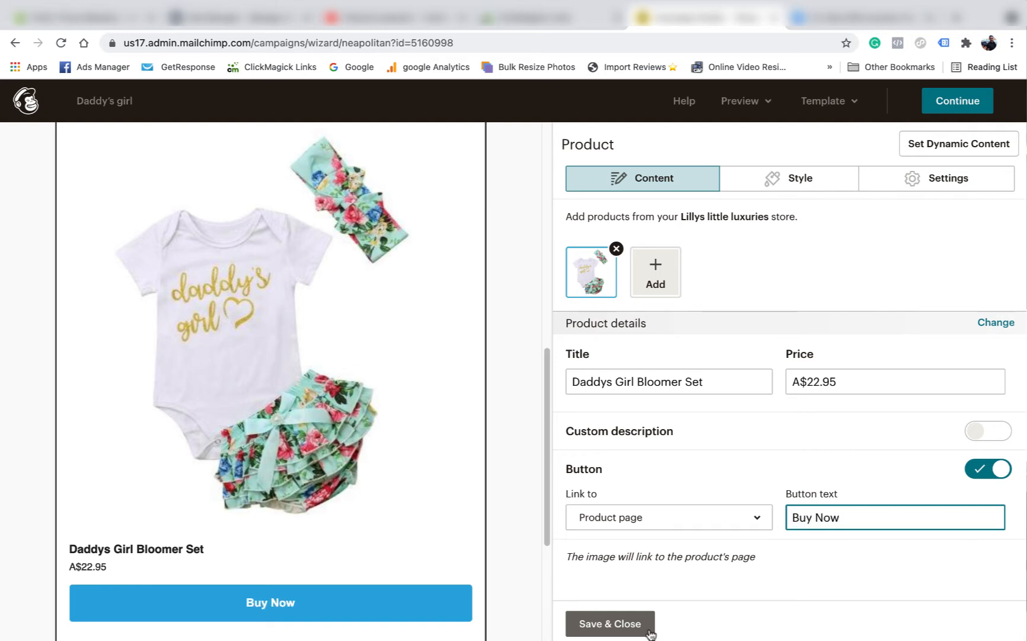
{"action": "left_click", "coordinate": [603, 619]}
- Add another Product block beneath the Daddys Girl Bloomer Set and insert the Daddys girl floral bloomer set
{"action": "scroll", "coordinate": [431, 514], "scroll_direction": "down", "scroll_amount": 4}
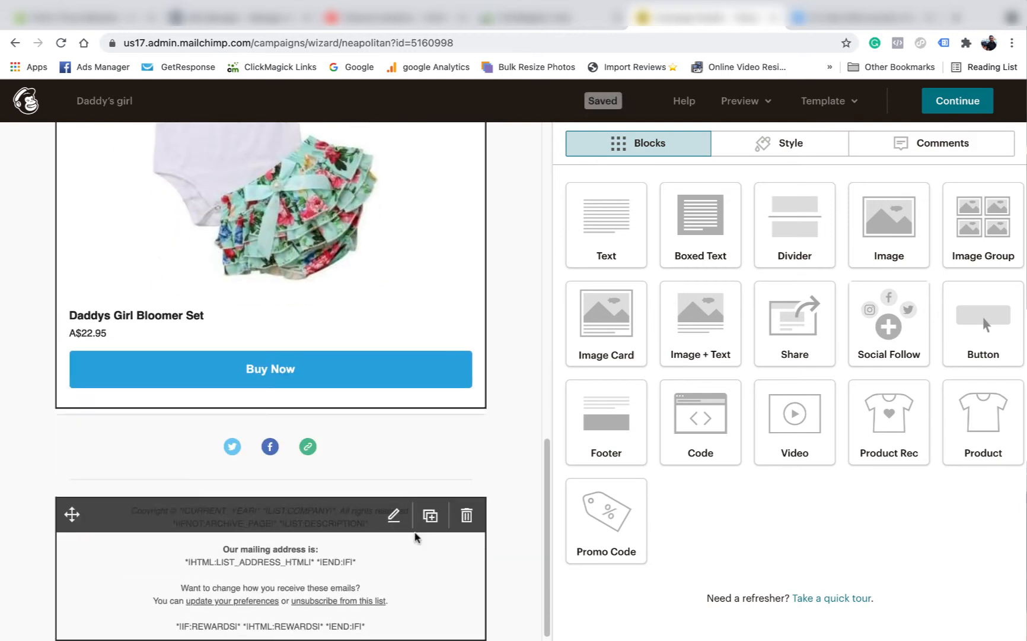
{"action": "left_click_drag", "start_coordinate": [988, 389], "coordinate": [312, 407]}
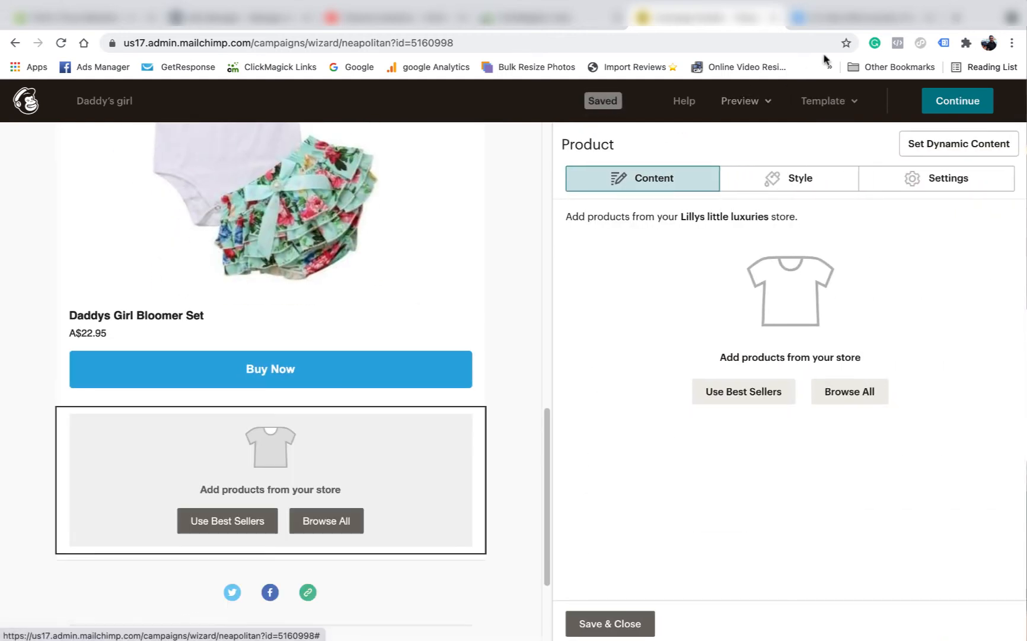
{"action": "left_click", "coordinate": [333, 525]}
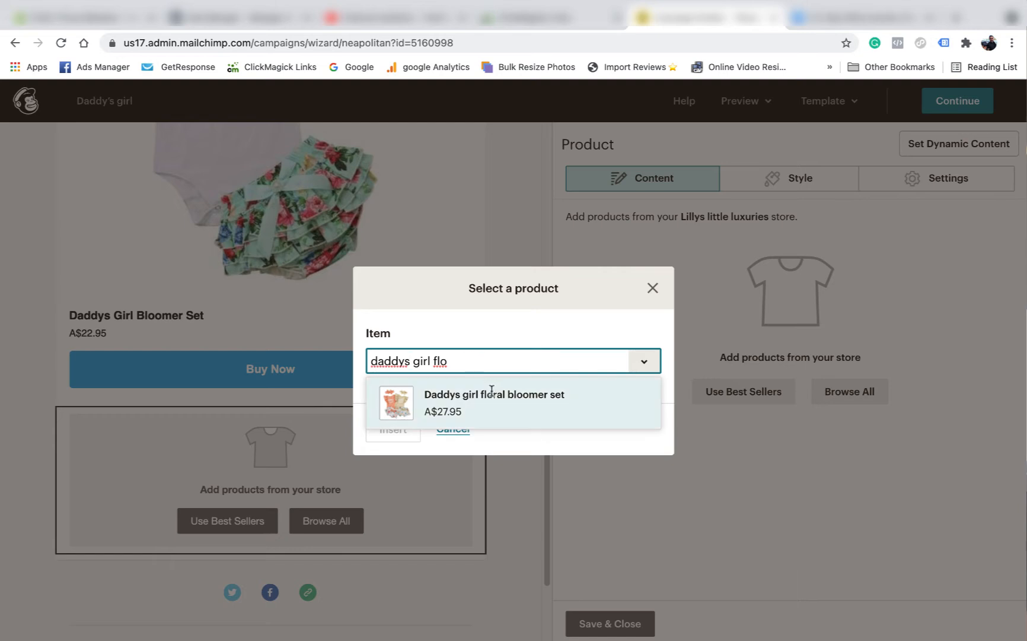
{"action": "left_click", "coordinate": [493, 396]}
{"action": "left_click", "coordinate": [387, 430]}
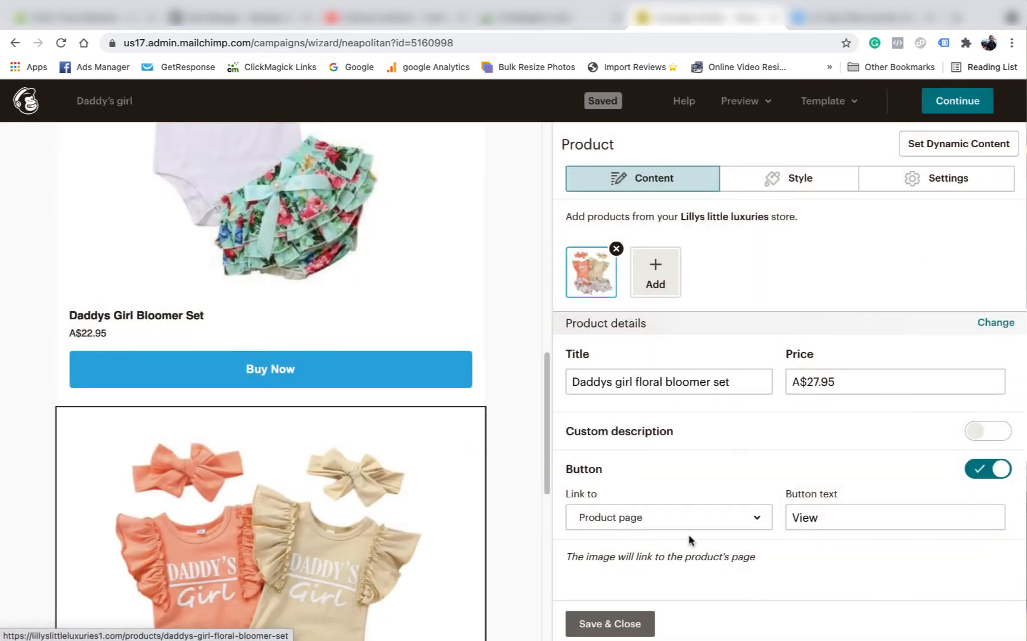
- Set the Daddys girl floral bloomer set's button text to "Buy Now"
{"action": "double_click", "coordinate": [860, 520]}
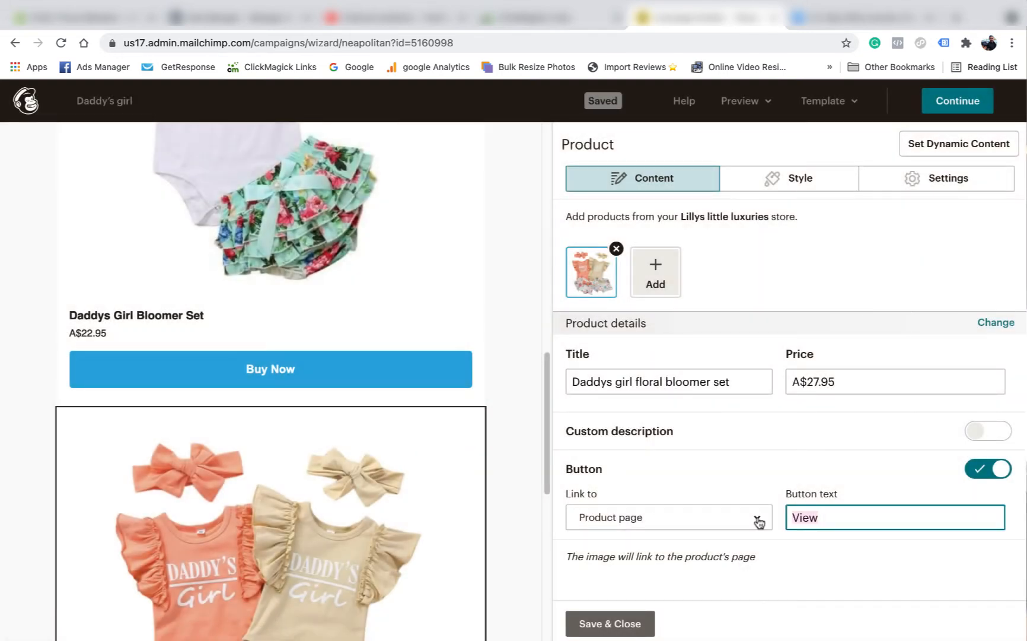
{"action": "type", "text": "Buy Now"}
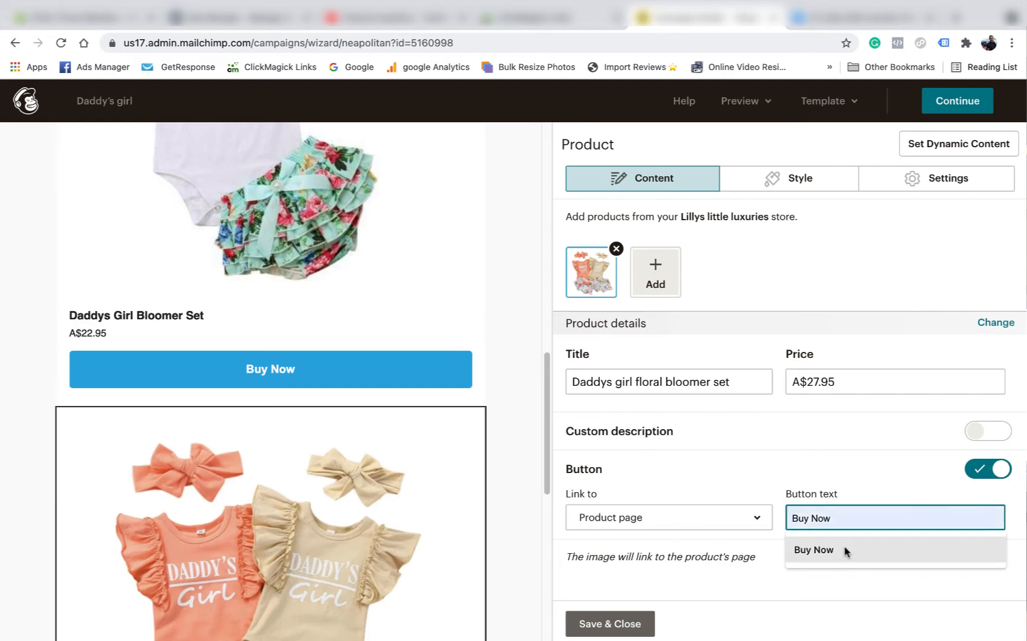
{"action": "left_click", "coordinate": [846, 550]}
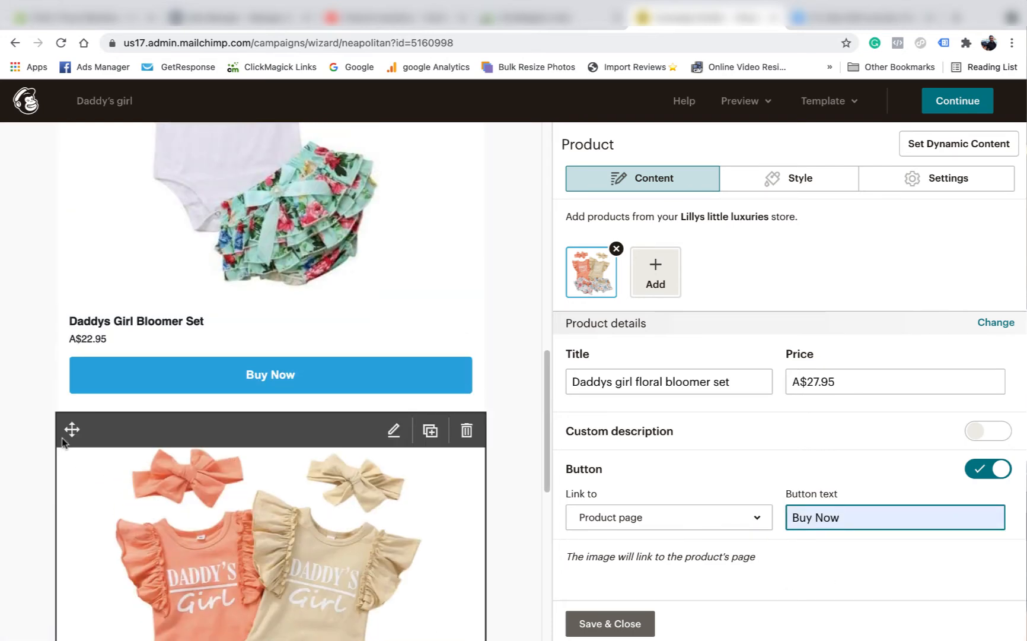
- Move the floral bloomer set block directly above the "Daddy's Girl" heading text, and save and close it
{"action": "left_click_drag", "start_coordinate": [72, 430], "coordinate": [100, 346]}
{"action": "scroll", "coordinate": [219, 373], "scroll_direction": "down", "scroll_amount": 8}
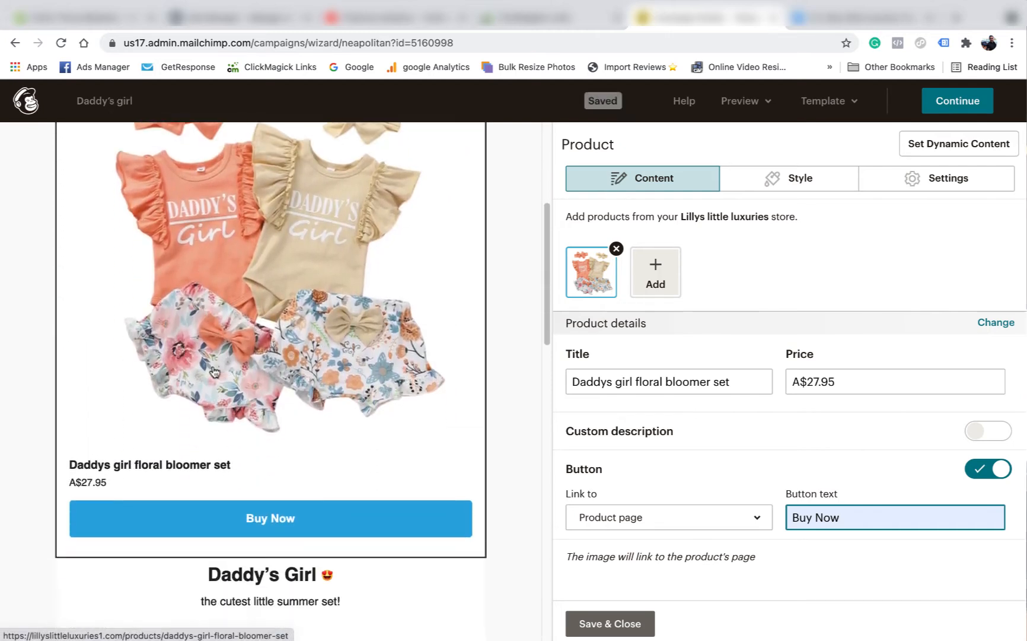
{"action": "scroll", "coordinate": [219, 372], "scroll_direction": "down", "scroll_amount": 6}
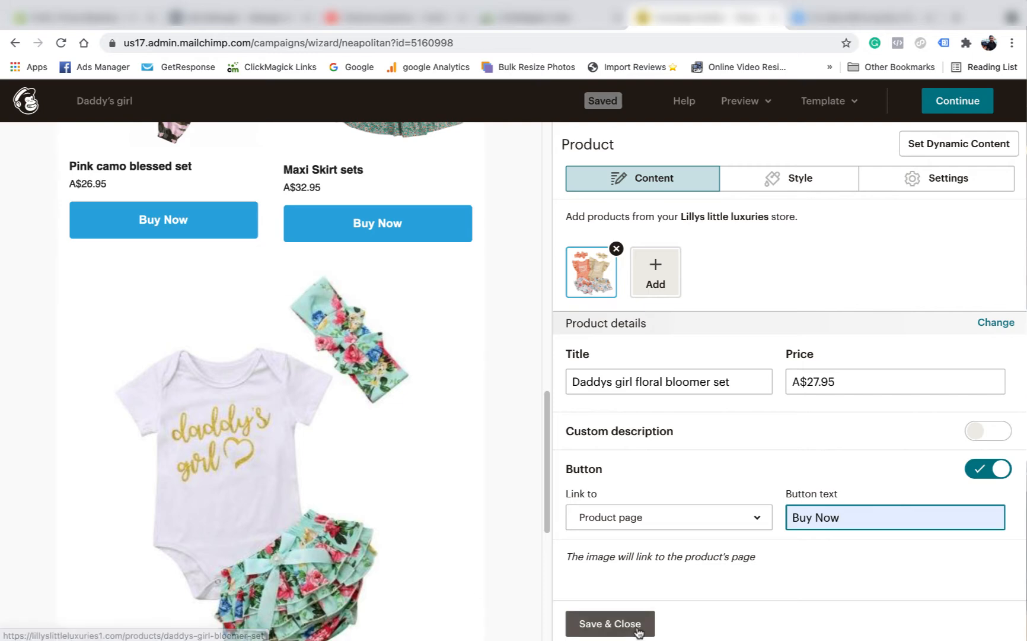
{"action": "left_click", "coordinate": [610, 623]}
- Add an Image Card block beneath the Daddys Girl Bloomer Set and insert the stored photo of the yellow halter top and floral skirt
{"action": "scroll", "coordinate": [514, 498], "scroll_direction": "down", "scroll_amount": 1}
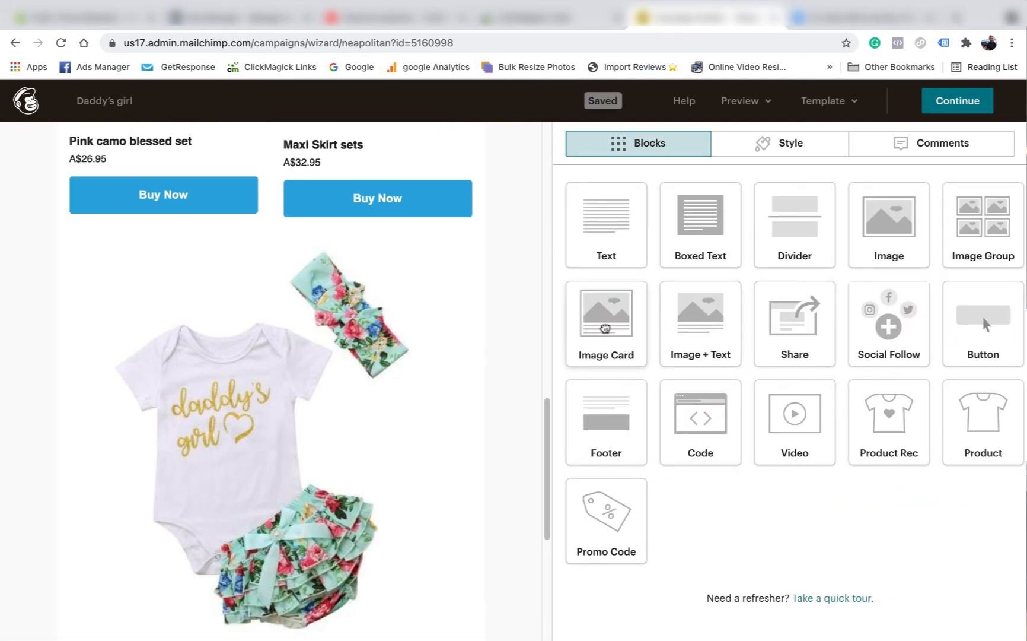
{"action": "left_click_drag", "start_coordinate": [605, 328], "coordinate": [299, 473]}
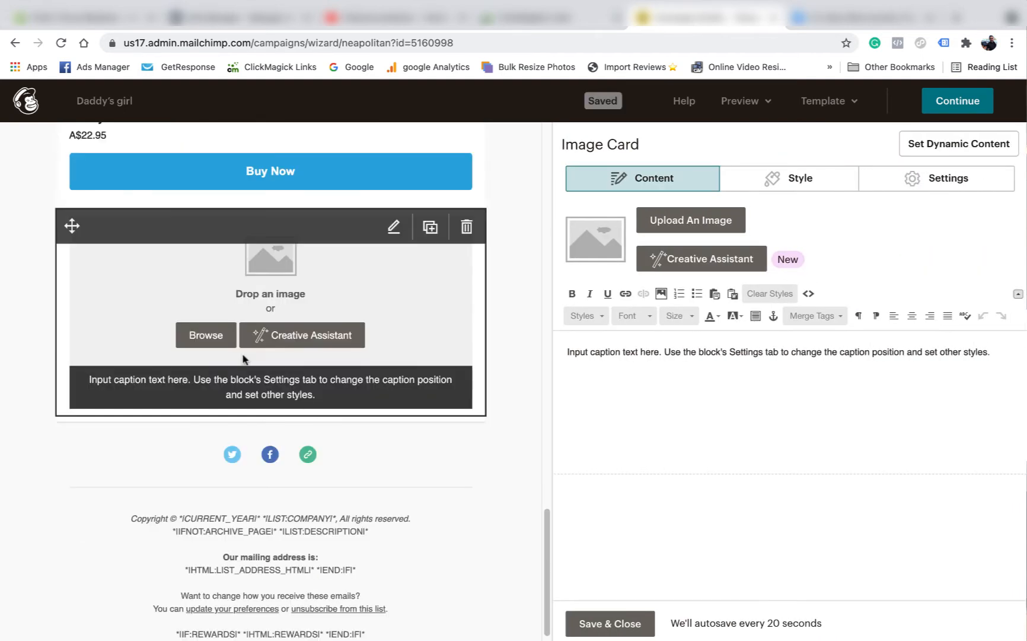
{"action": "left_click", "coordinate": [200, 349]}
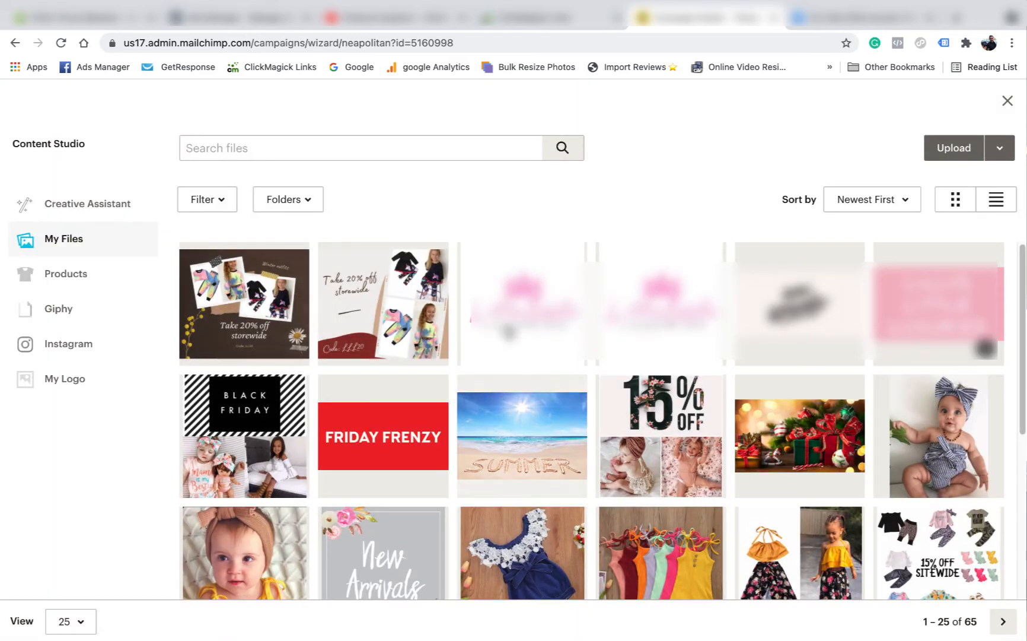
{"action": "left_click", "coordinate": [802, 538]}
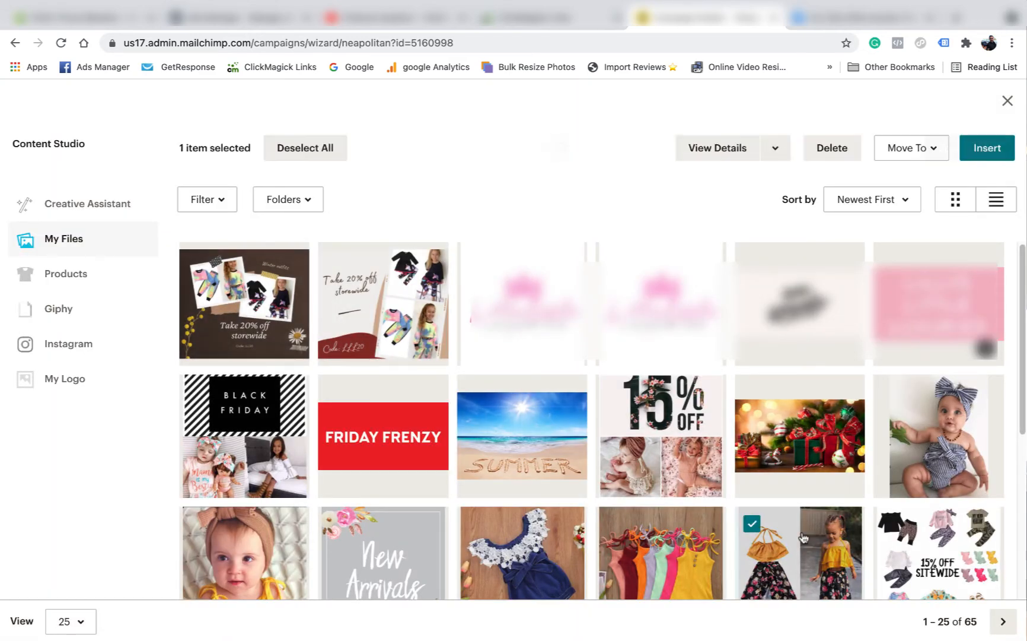
{"action": "left_click", "coordinate": [985, 149]}
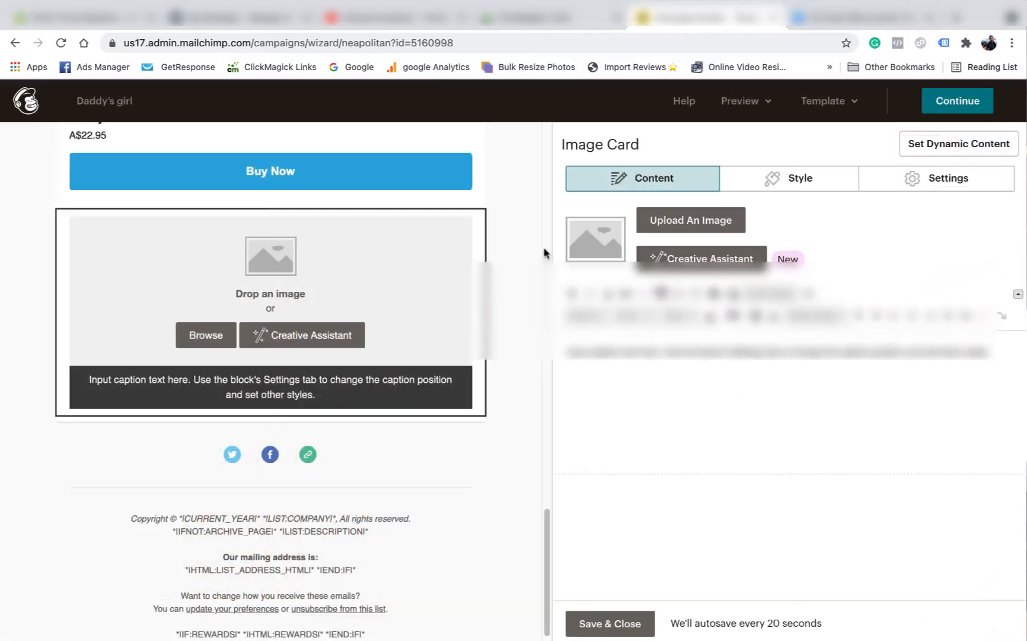
- Open the card image's link settings, dismiss them without entering an address, and save and close the Image Card
{"action": "scroll", "coordinate": [339, 349], "scroll_direction": "down", "scroll_amount": 3}
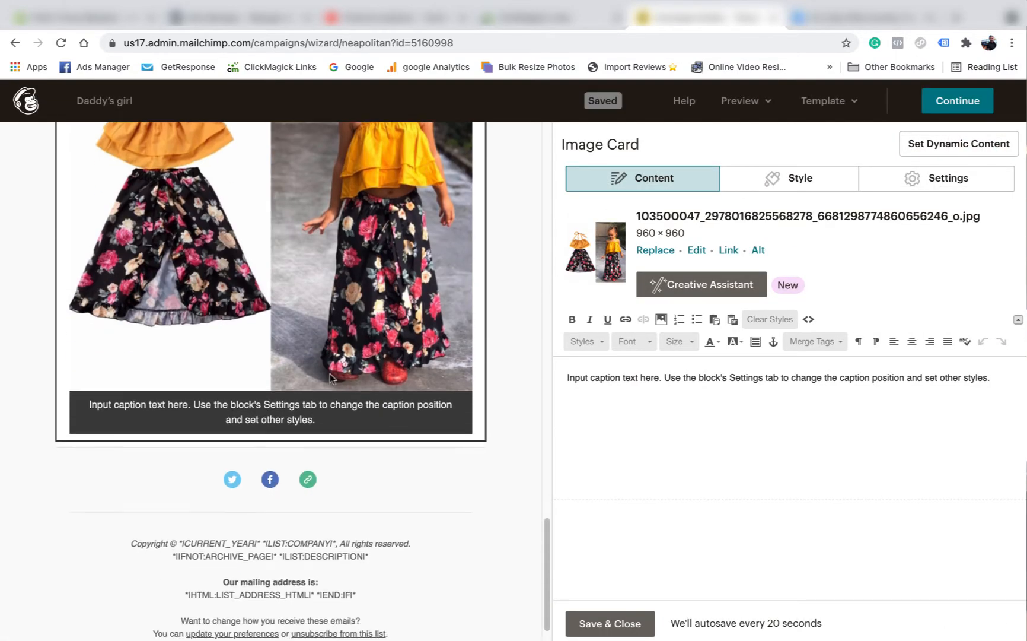
{"action": "scroll", "coordinate": [403, 373], "scroll_direction": "up", "scroll_amount": 4}
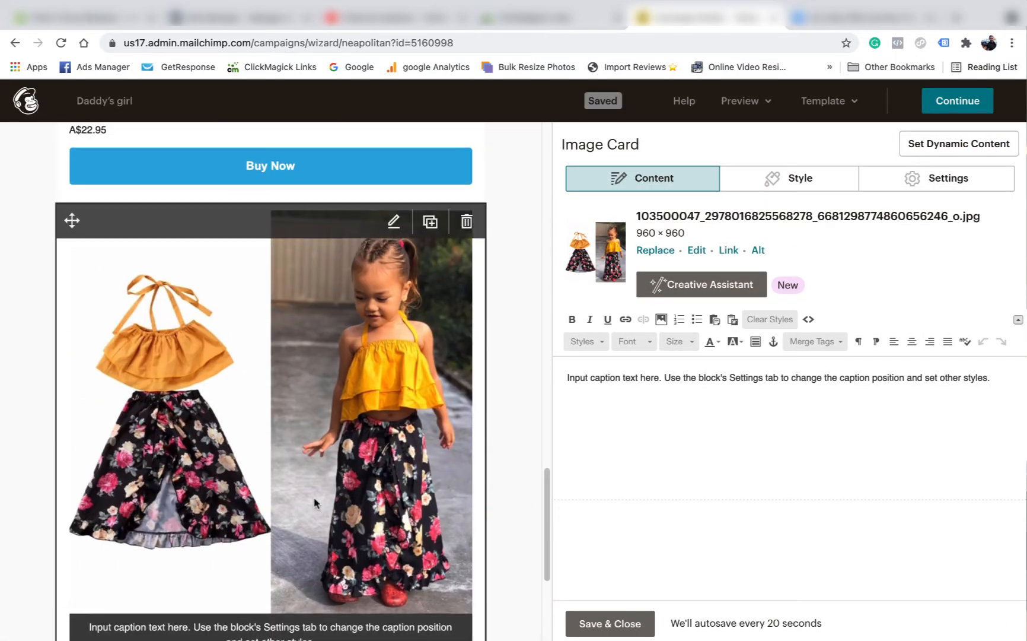
{"action": "scroll", "coordinate": [275, 364], "scroll_direction": "down", "scroll_amount": 2}
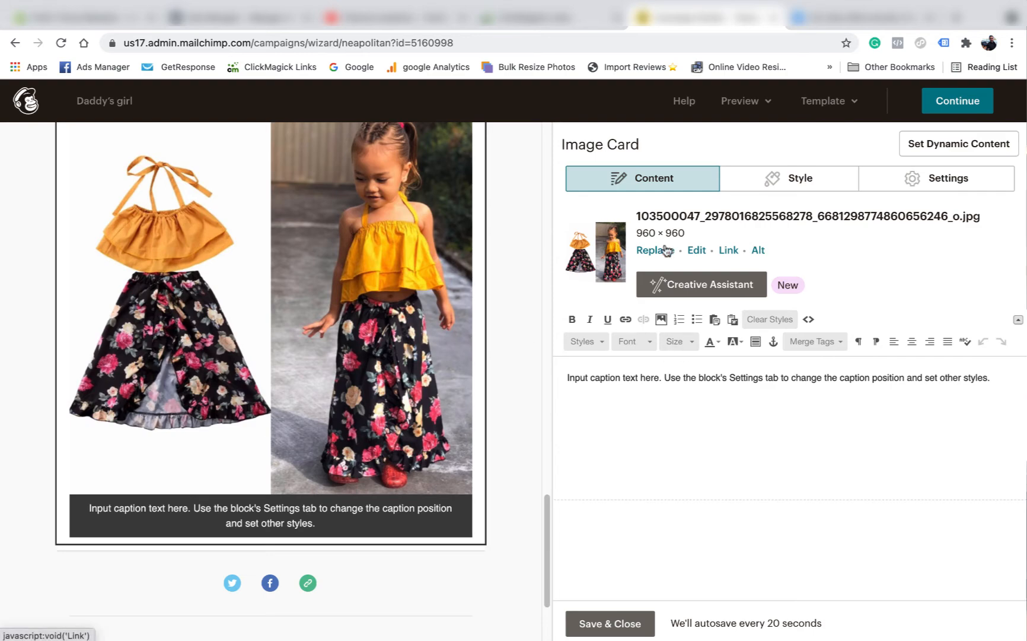
{"action": "left_click", "coordinate": [729, 250]}
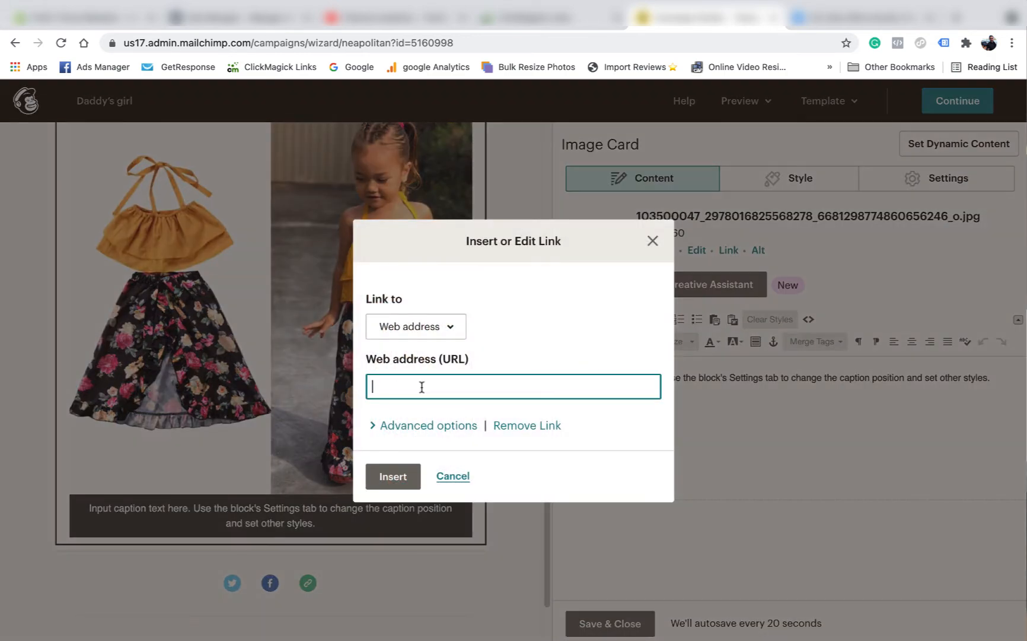
{"action": "left_click", "coordinate": [655, 244]}
{"action": "left_click", "coordinate": [628, 623]}
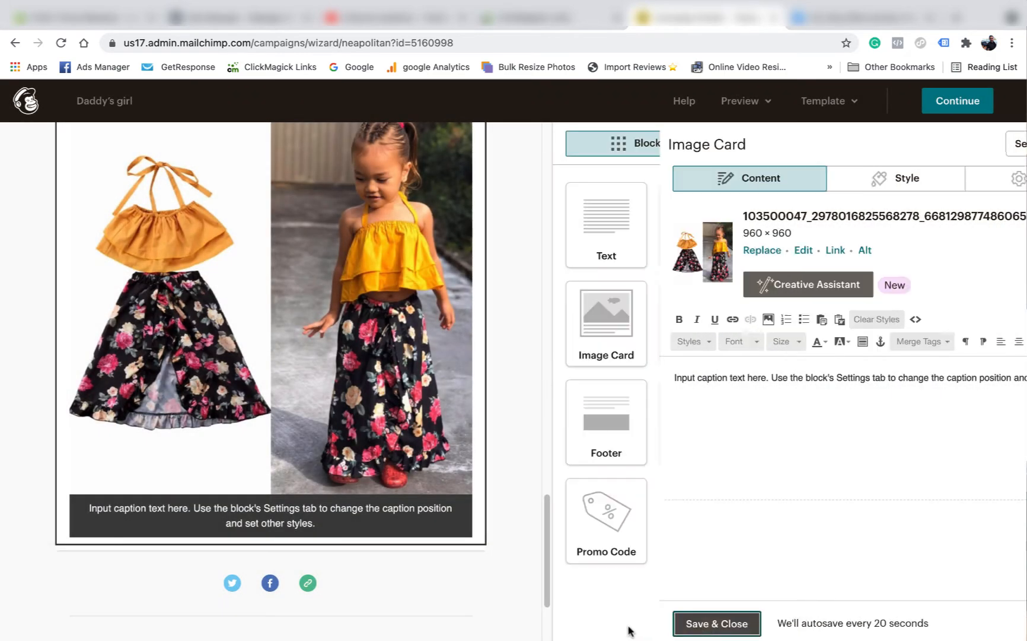
- Add a Button block directly beneath the Image Card
{"action": "left_click_drag", "start_coordinate": [944, 349], "coordinate": [320, 543]}
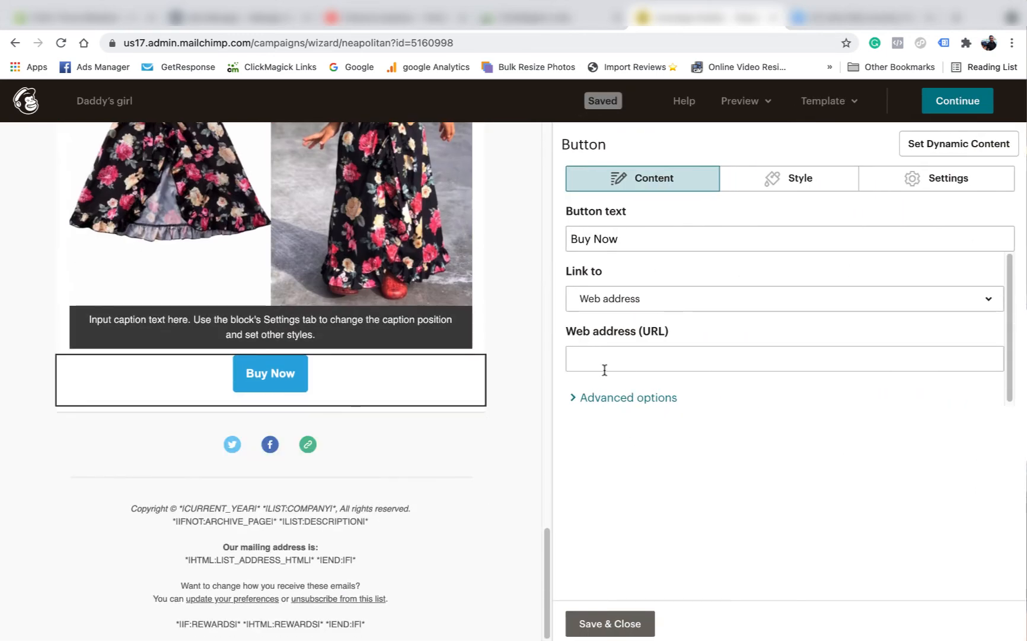
{"action": "scroll", "coordinate": [328, 210], "scroll_direction": "up", "scroll_amount": 5}
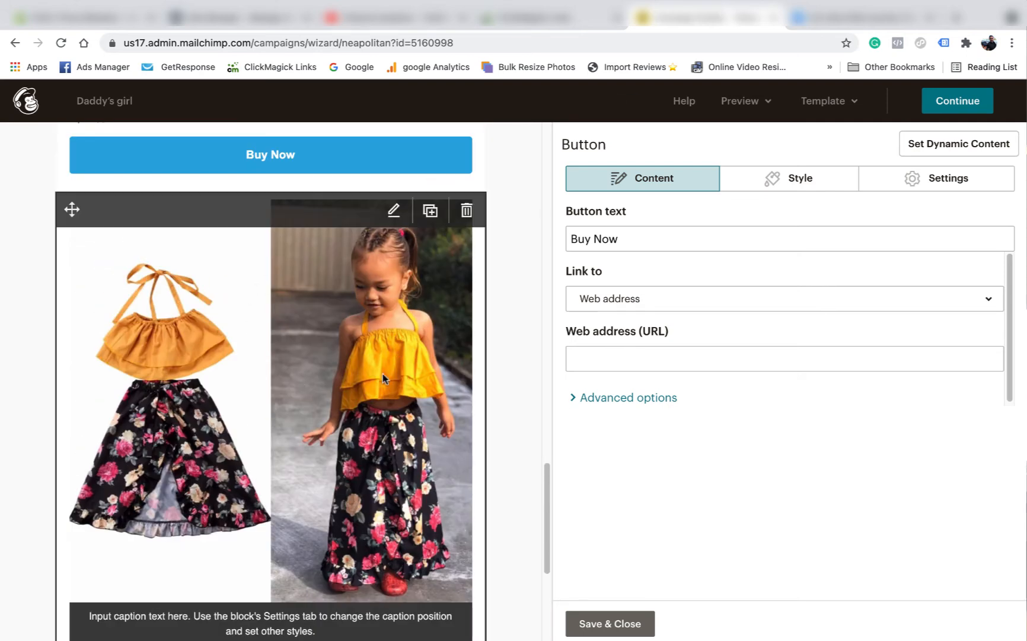
{"action": "scroll", "coordinate": [336, 392], "scroll_direction": "down", "scroll_amount": 2}
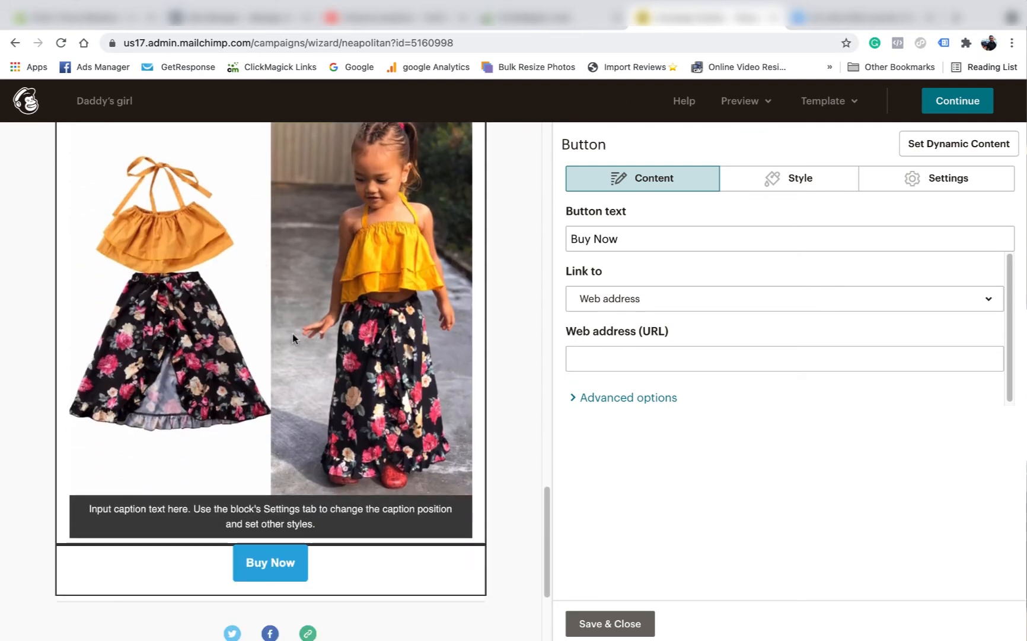
- Delete the Image Card block and the separate Button block beneath the Daddys Girl Bloomer Set
{"action": "scroll", "coordinate": [460, 243], "scroll_direction": "up", "scroll_amount": 2}
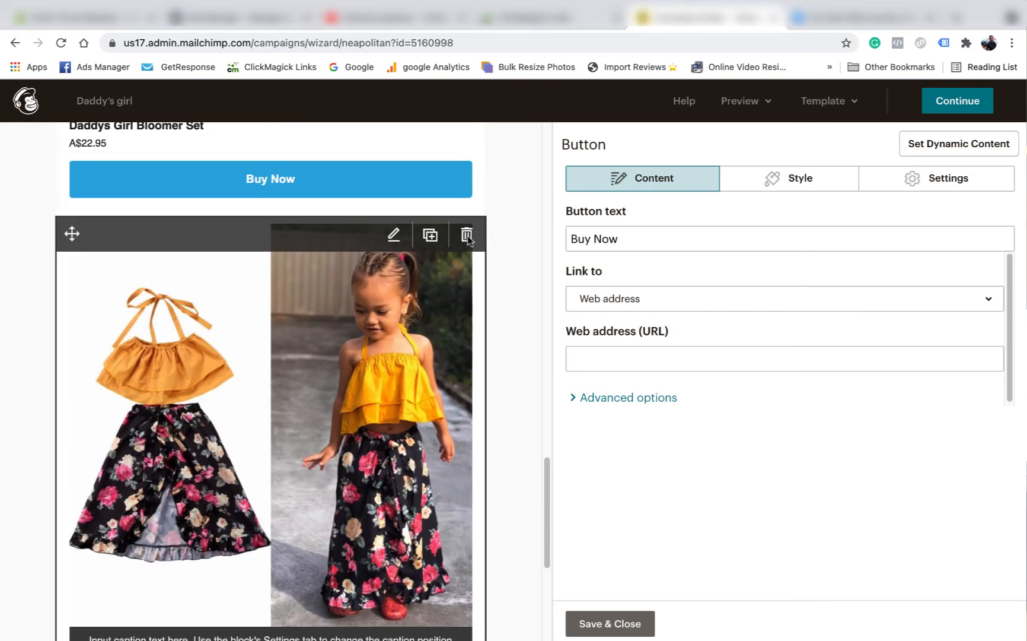
{"action": "left_click", "coordinate": [468, 236]}
{"action": "left_click", "coordinate": [359, 415]}
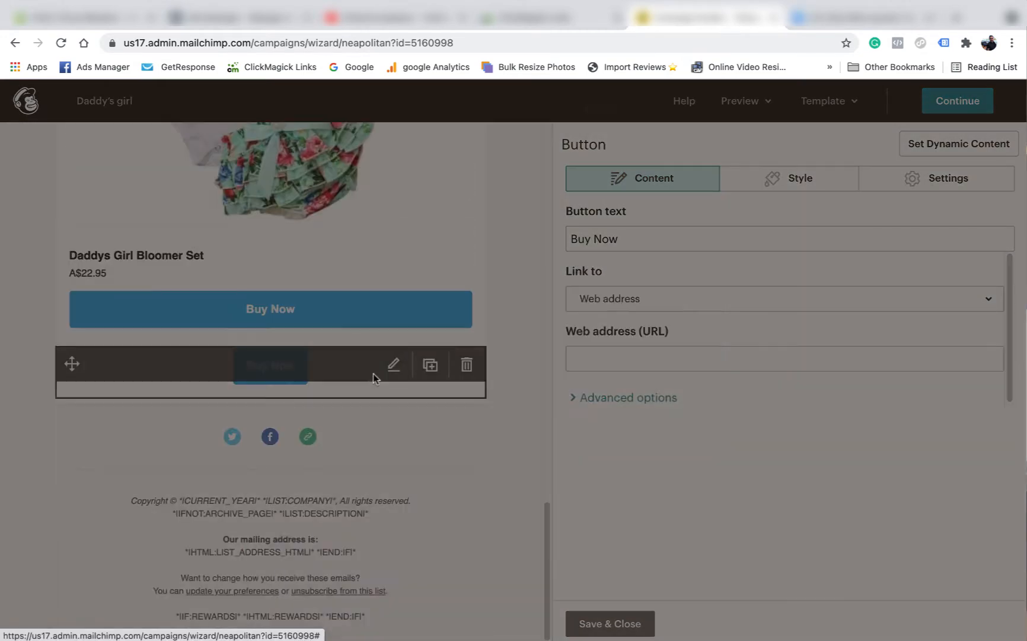
{"action": "left_click", "coordinate": [466, 364]}
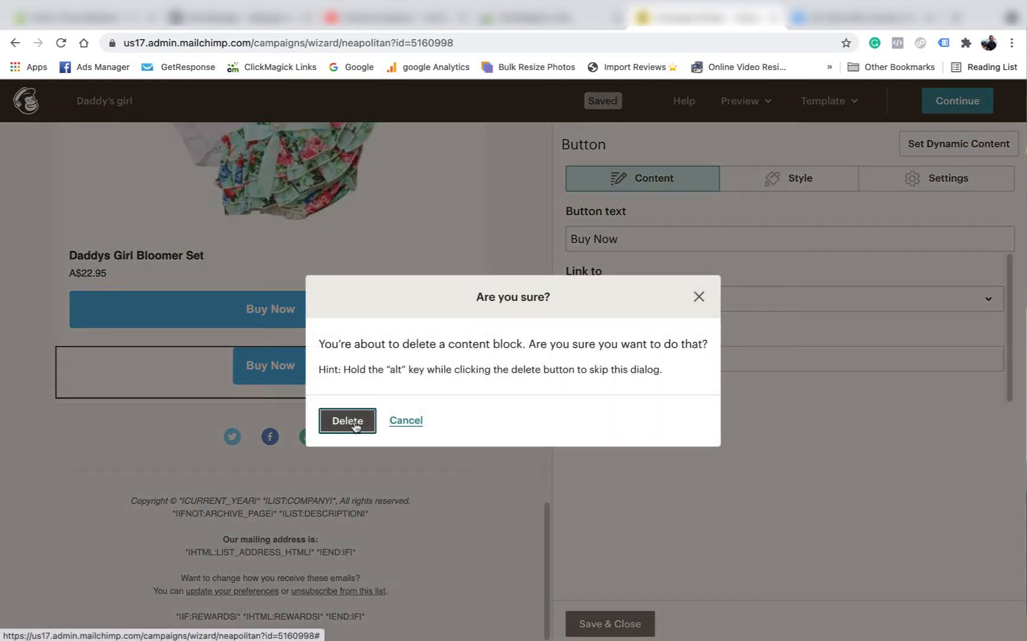
{"action": "left_click", "coordinate": [348, 420]}
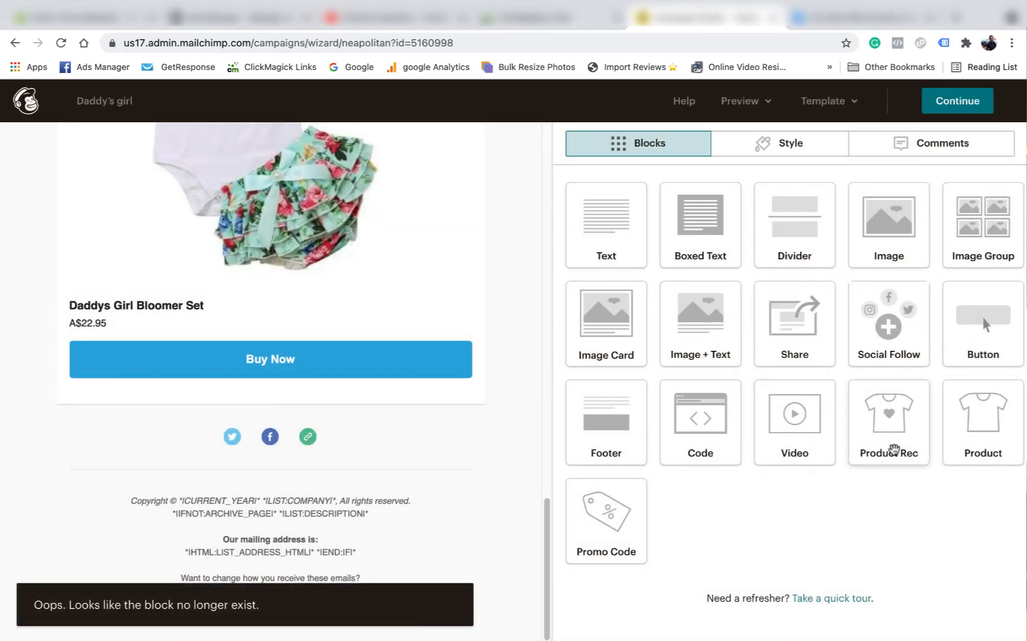
- Add a Product block beneath the Daddys Girl Bloomer Set and fill it with the store's best sellers
{"action": "left_click_drag", "start_coordinate": [977, 434], "coordinate": [259, 413]}
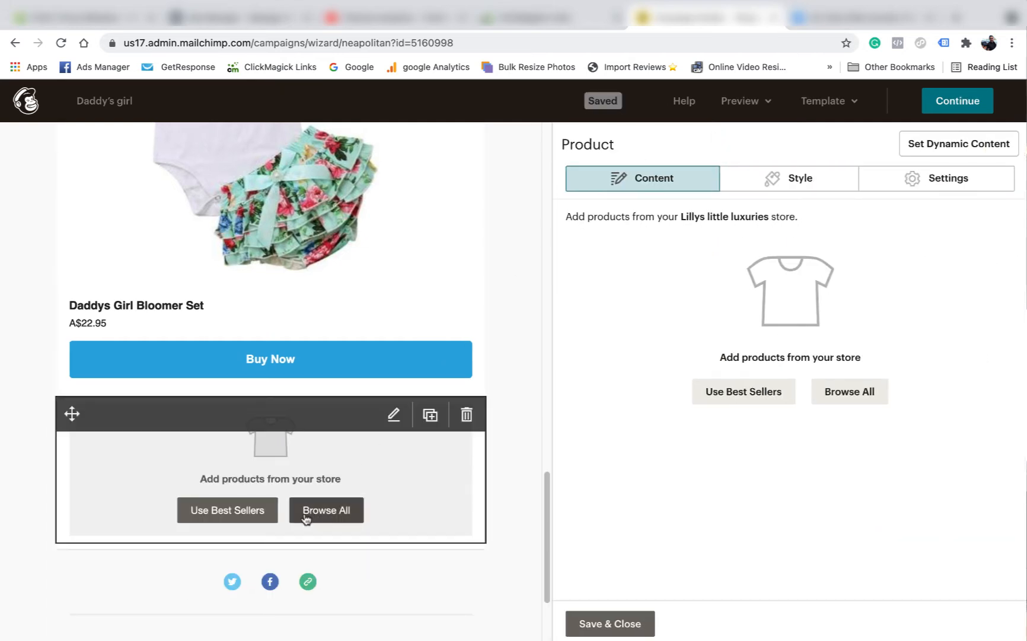
{"action": "left_click", "coordinate": [467, 414]}
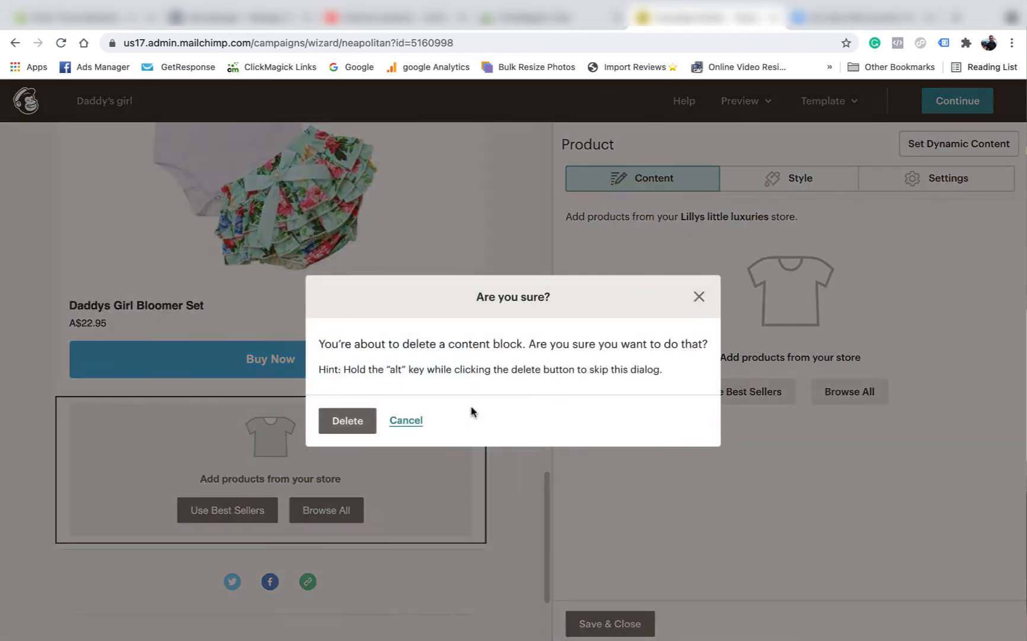
{"action": "left_click", "coordinate": [698, 299]}
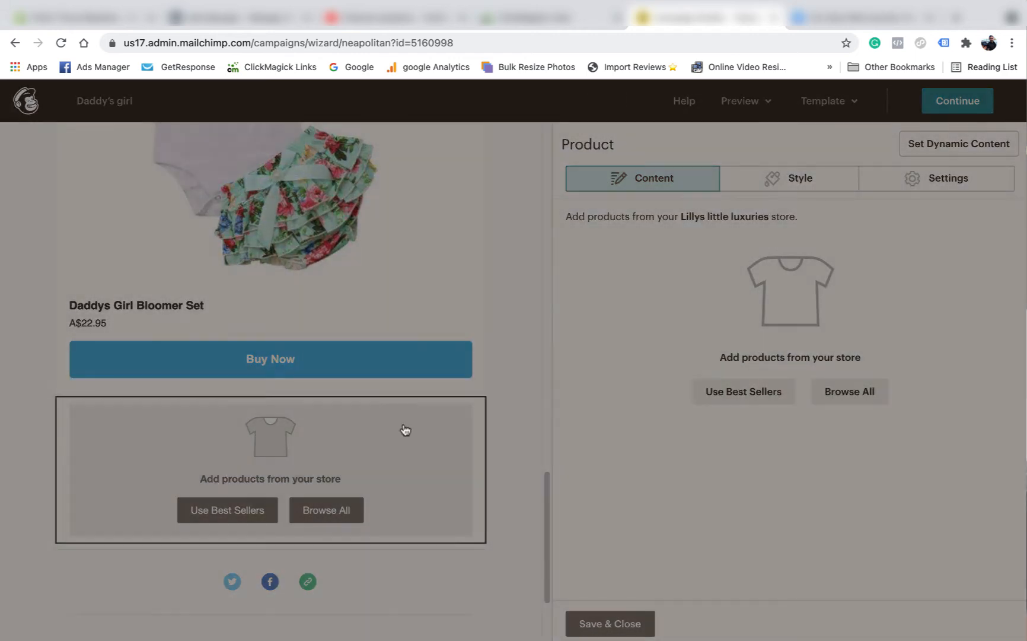
{"action": "left_click", "coordinate": [239, 514]}
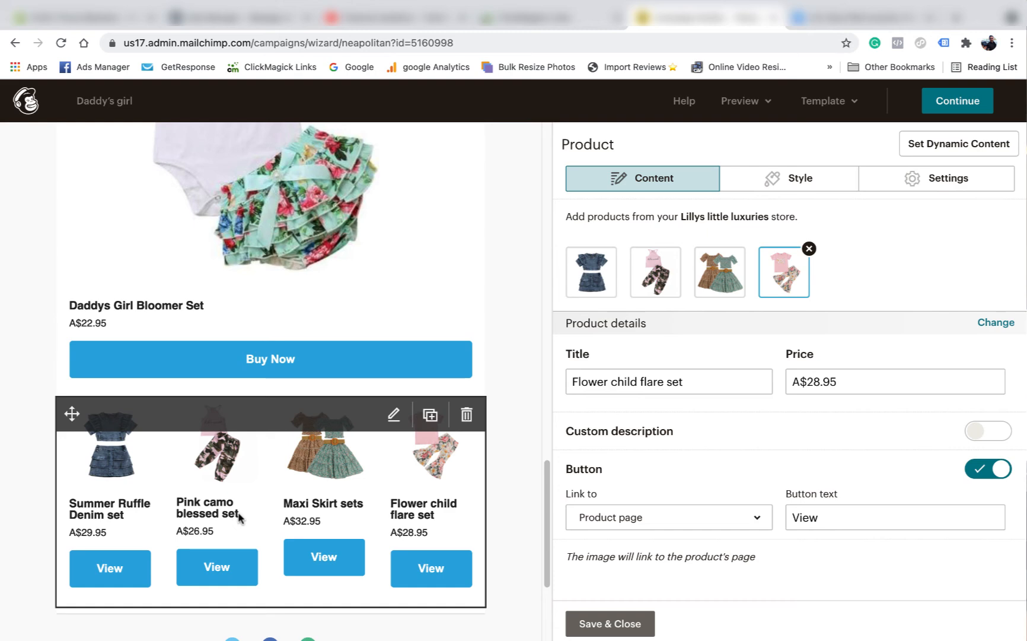
- Replace the Flower child flare set in the new Product block with the Hannah set
{"action": "left_click", "coordinate": [808, 248]}
{"action": "left_click", "coordinate": [783, 274]}
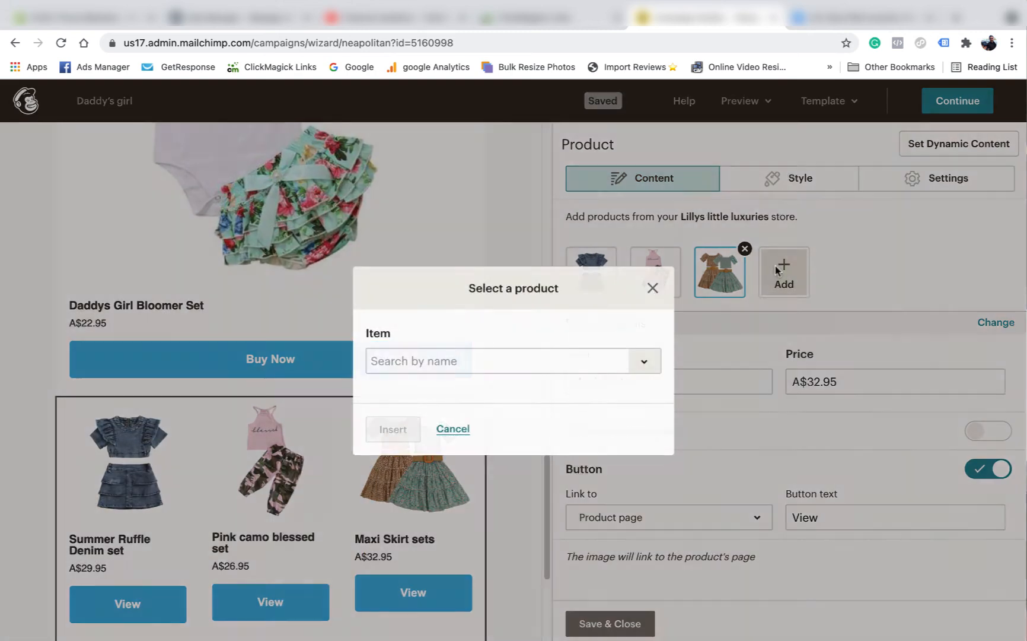
{"action": "type", "text": "hannah set"}
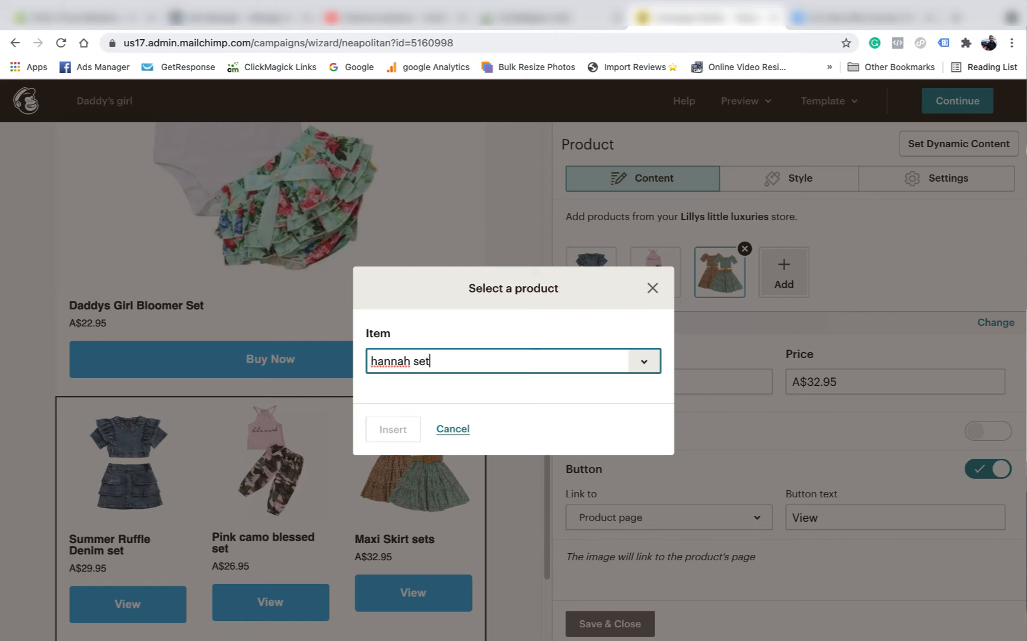
{"action": "left_click", "coordinate": [449, 395]}
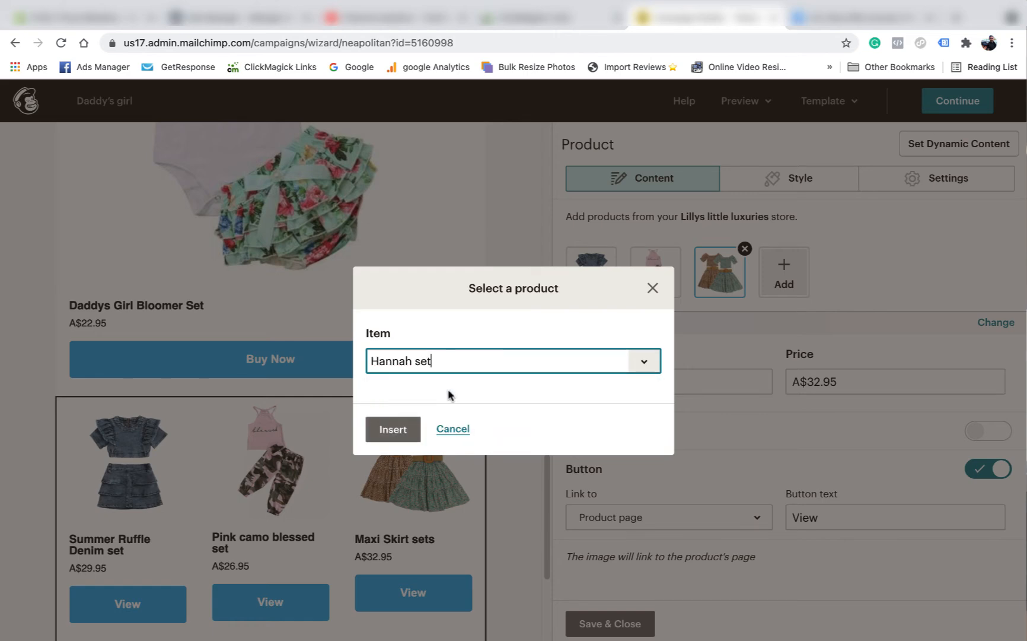
{"action": "left_click", "coordinate": [408, 433]}
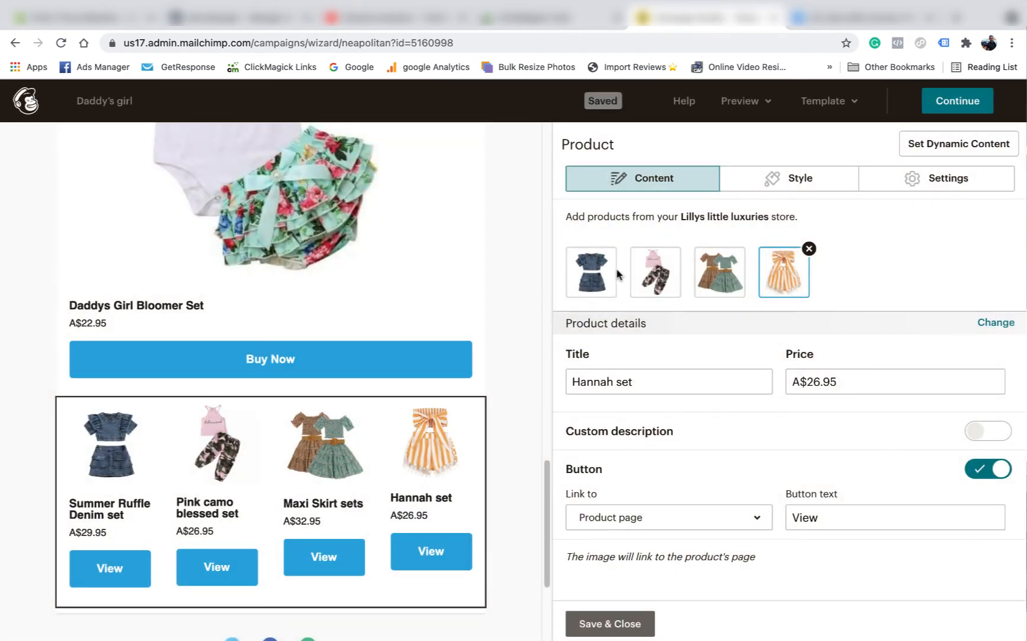
- Remove the Summer Ruffle Denim set, Pink camo blessed set and Maxi Skirt sets from the Product block
{"action": "left_click", "coordinate": [612, 273]}
{"action": "left_click", "coordinate": [617, 250]}
{"action": "left_click", "coordinate": [617, 249]}
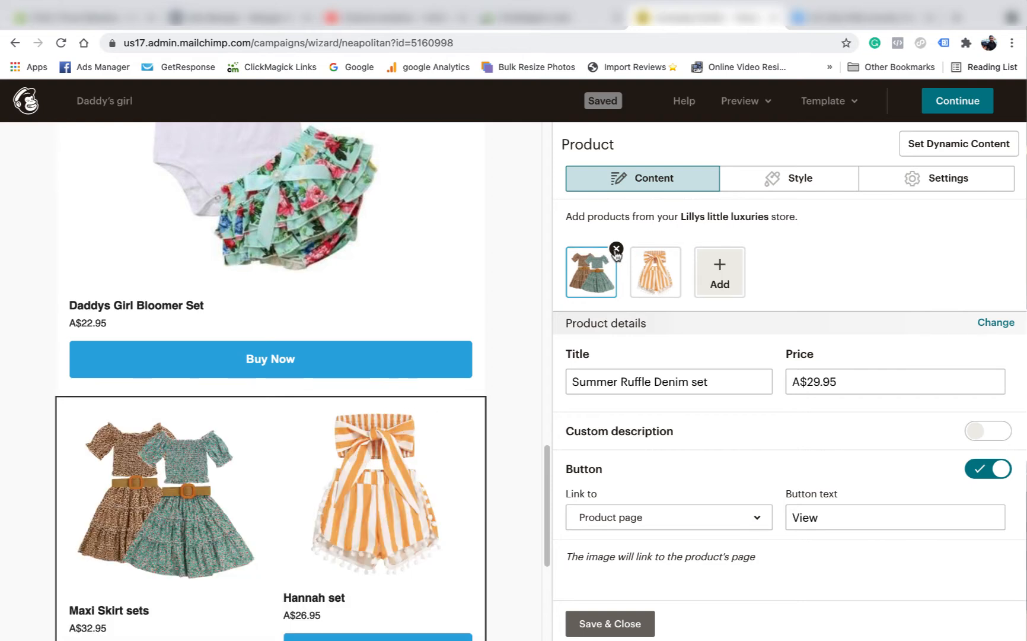
{"action": "left_click", "coordinate": [616, 249]}
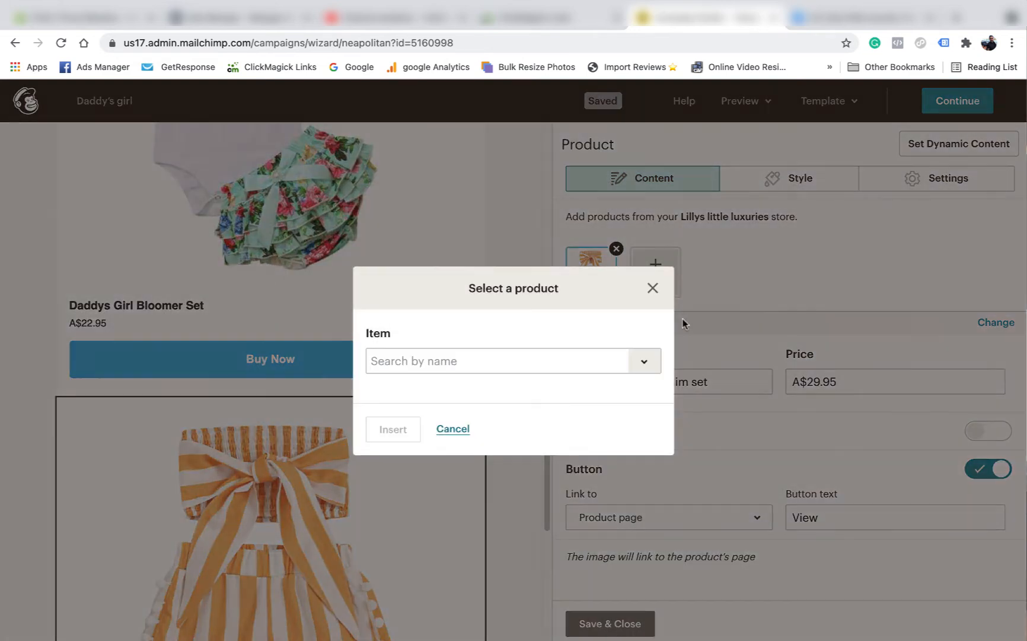
- Insert the Savannah suspender dress into the Product block beside the Hannah set
{"action": "left_click", "coordinate": [453, 360]}
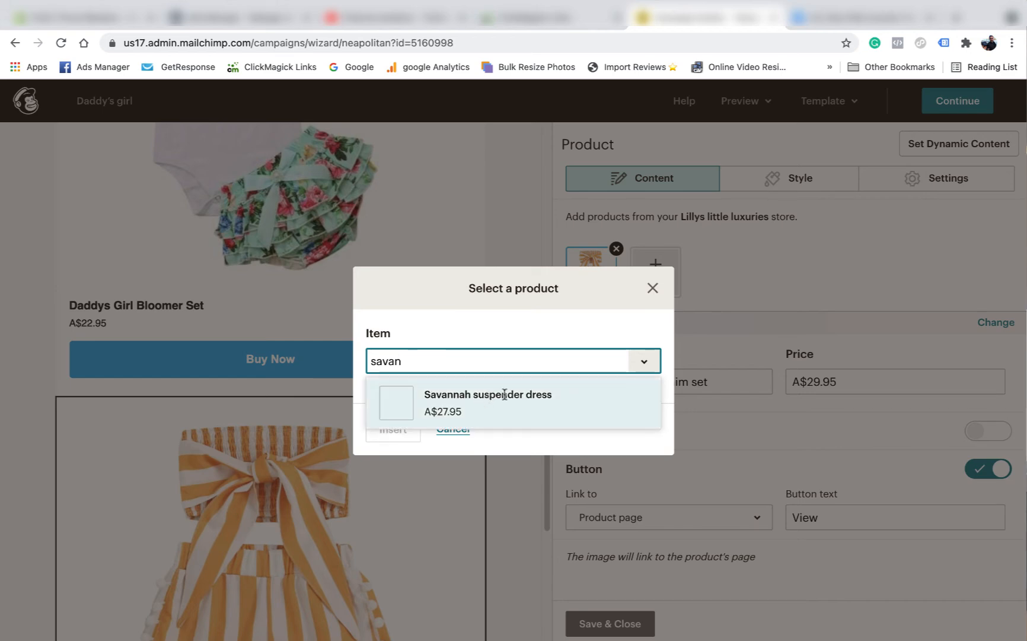
{"action": "left_click", "coordinate": [418, 409]}
{"action": "left_click", "coordinate": [409, 430]}
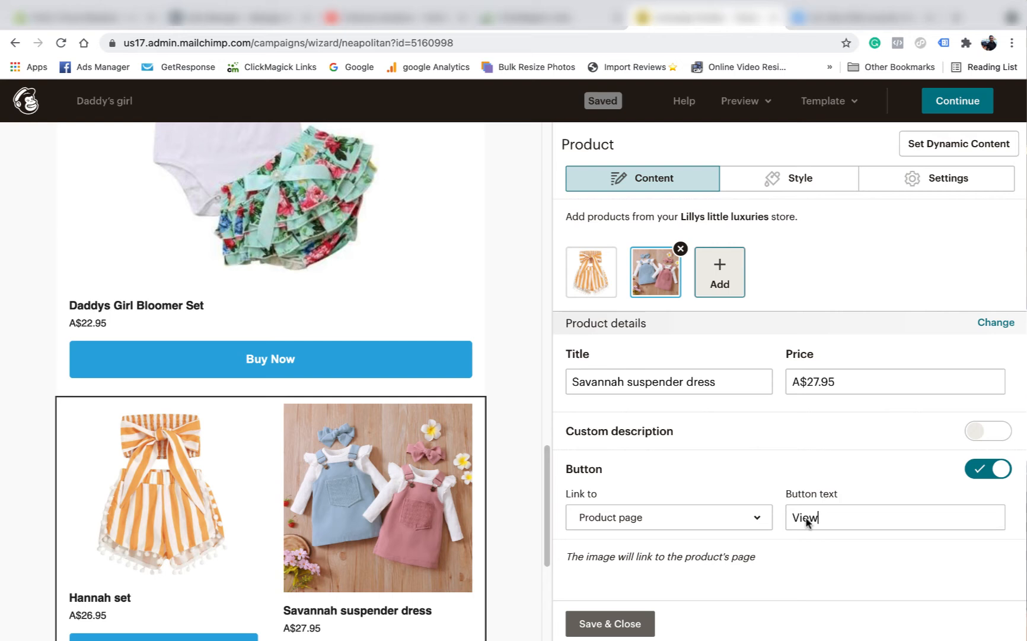
- Set the button text of the Savannah suspender dress and the Hannah set to "Buy Now", and save and close the block
{"action": "left_click_drag", "start_coordinate": [818, 520], "coordinate": [767, 523]}
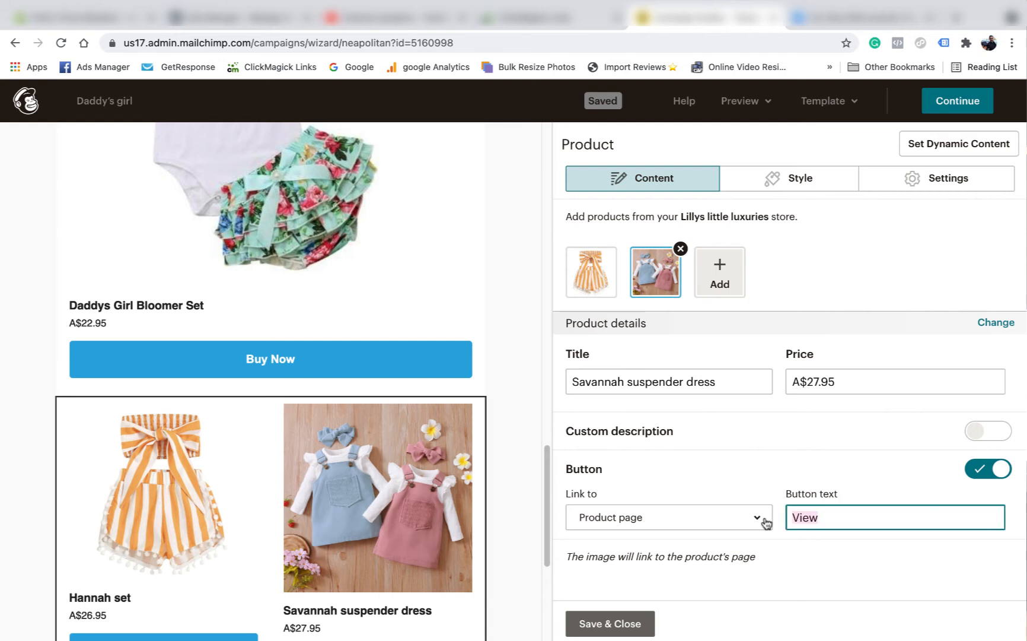
{"action": "type", "text": "Buy Now"}
{"action": "left_click", "coordinate": [813, 547]}
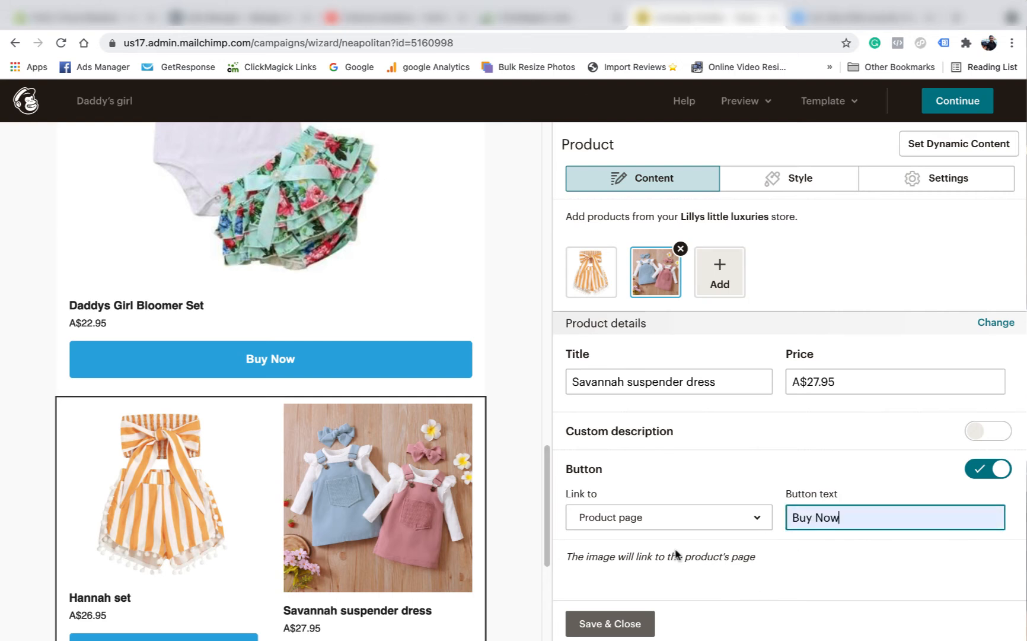
{"action": "left_click", "coordinate": [607, 272]}
{"action": "left_click_drag", "start_coordinate": [815, 518], "coordinate": [764, 520]}
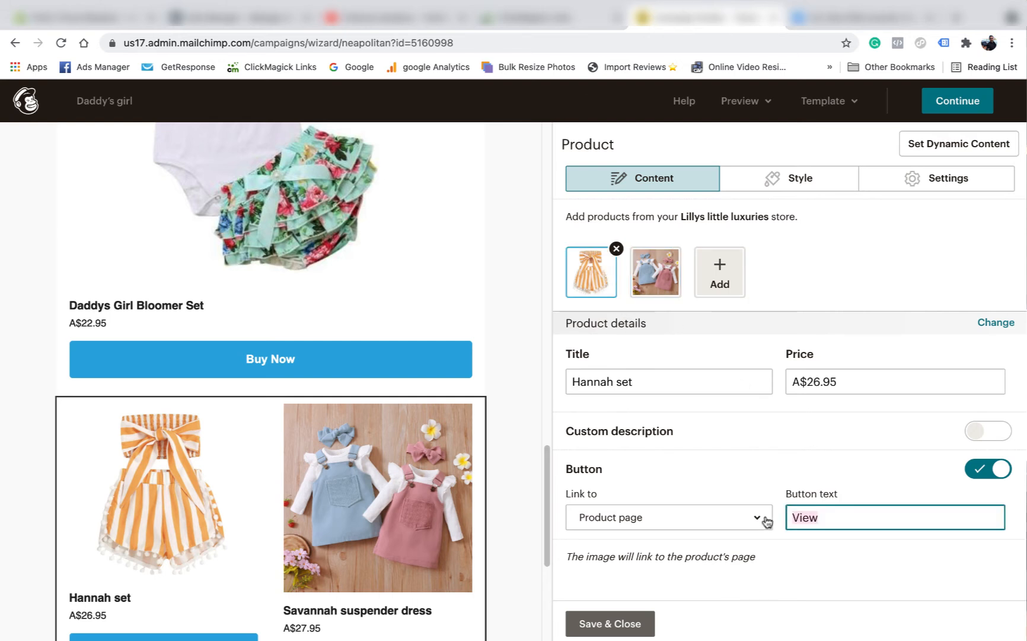
{"action": "type", "text": "Buy Now"}
{"action": "left_click", "coordinate": [819, 547]}
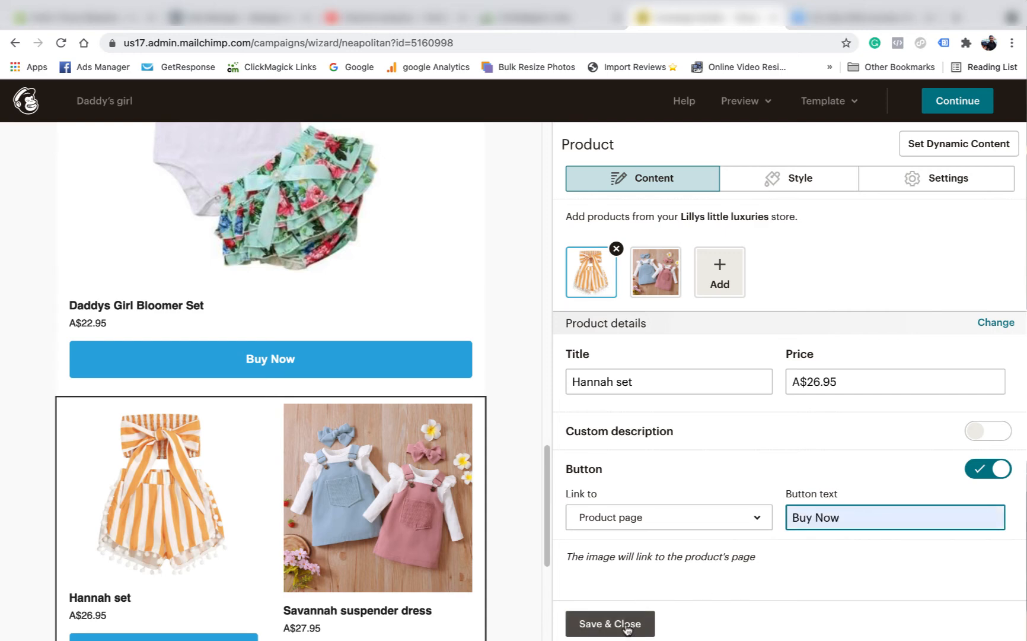
{"action": "left_click", "coordinate": [594, 622]}
{"action": "scroll", "coordinate": [416, 356], "scroll_direction": "down", "scroll_amount": 2}
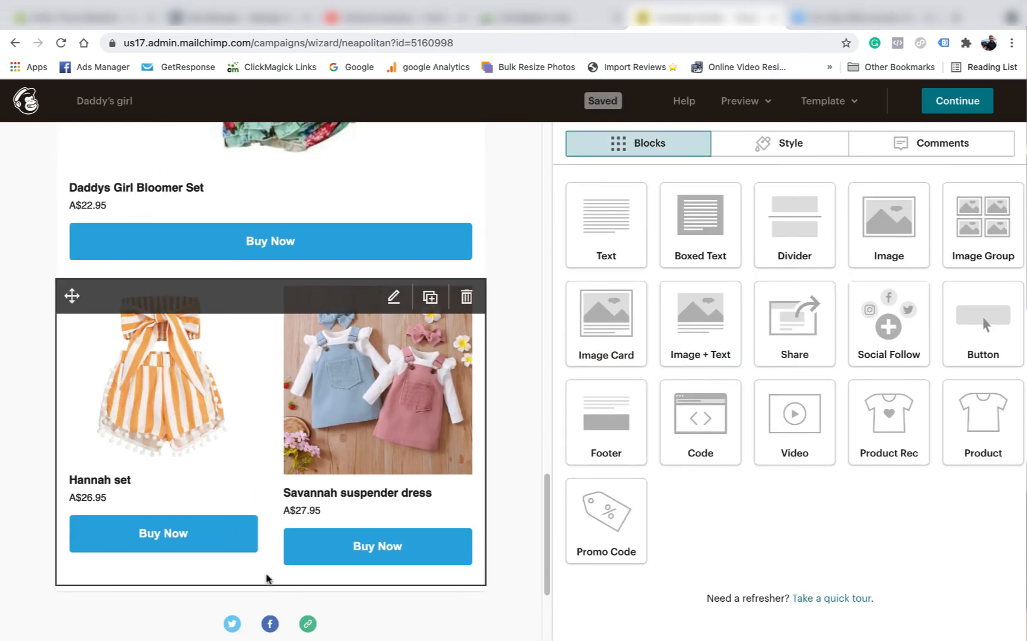
- Set the button background of the Hannah and Savannah Product block to the preset blue #4caad8 after trying other colours
{"action": "left_click", "coordinate": [366, 525]}
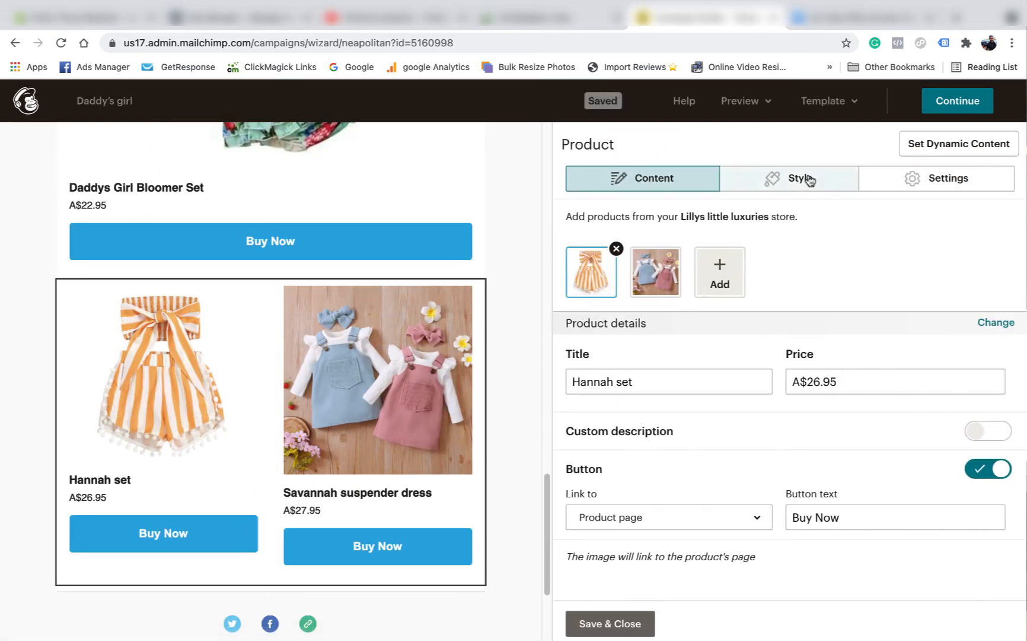
{"action": "left_click", "coordinate": [803, 178]}
{"action": "scroll", "coordinate": [680, 452], "scroll_direction": "down", "scroll_amount": 4}
{"action": "scroll", "coordinate": [633, 393], "scroll_direction": "down", "scroll_amount": 5}
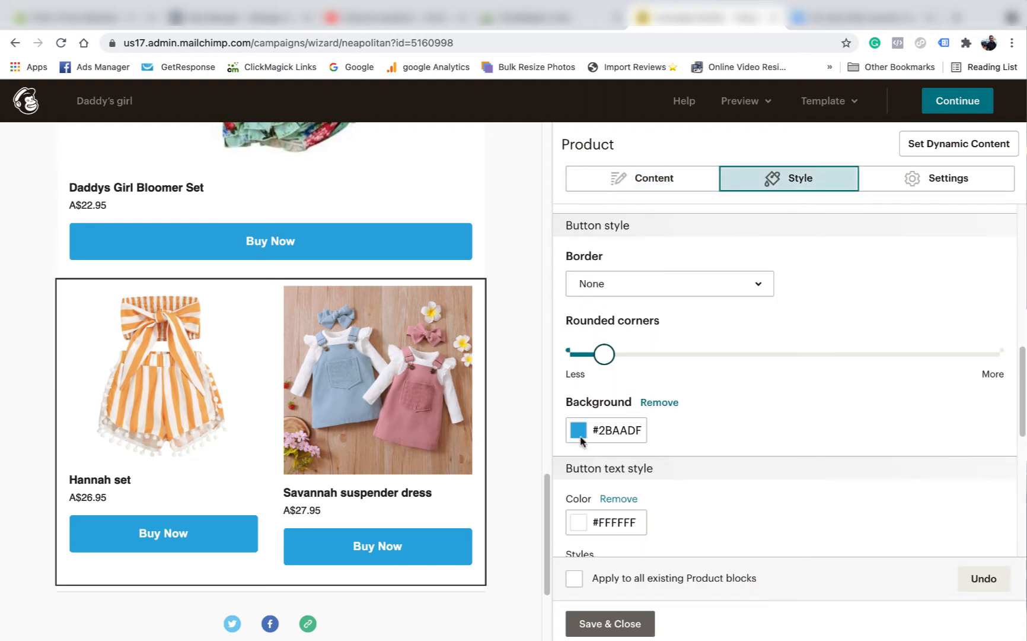
{"action": "left_click", "coordinate": [579, 432]}
{"action": "left_click", "coordinate": [597, 513]}
{"action": "scroll", "coordinate": [599, 516], "scroll_direction": "down", "scroll_amount": 1}
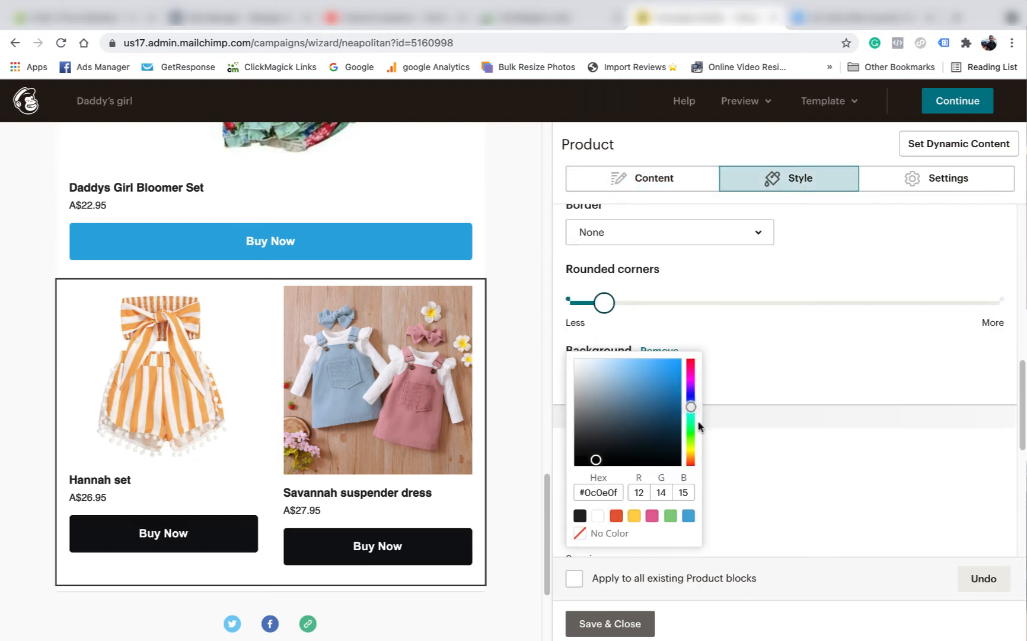
{"action": "left_click", "coordinate": [652, 516]}
{"action": "left_click", "coordinate": [616, 515]}
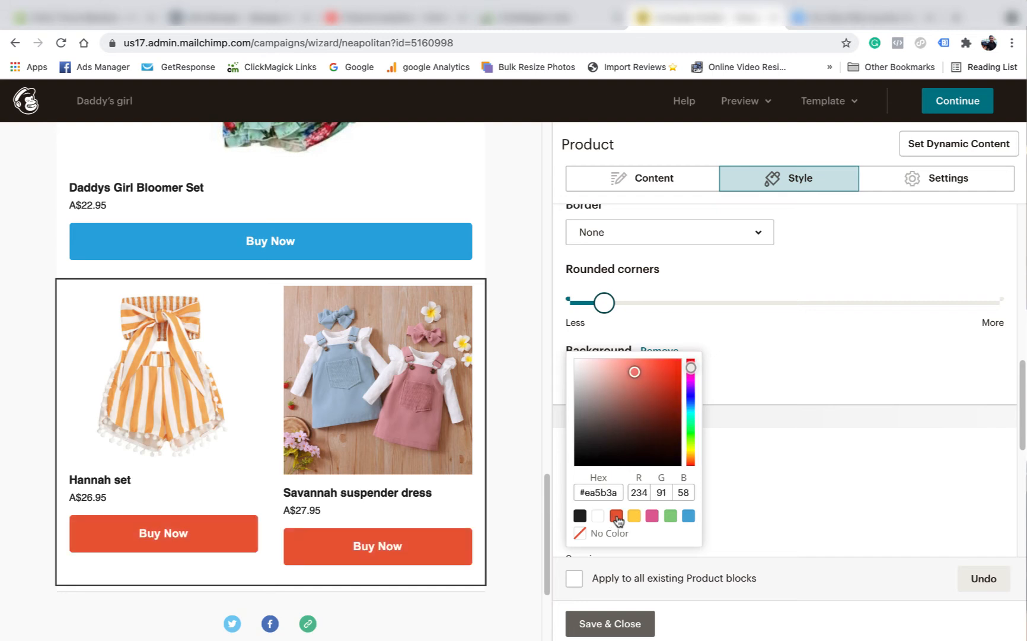
{"action": "left_click", "coordinate": [689, 516]}
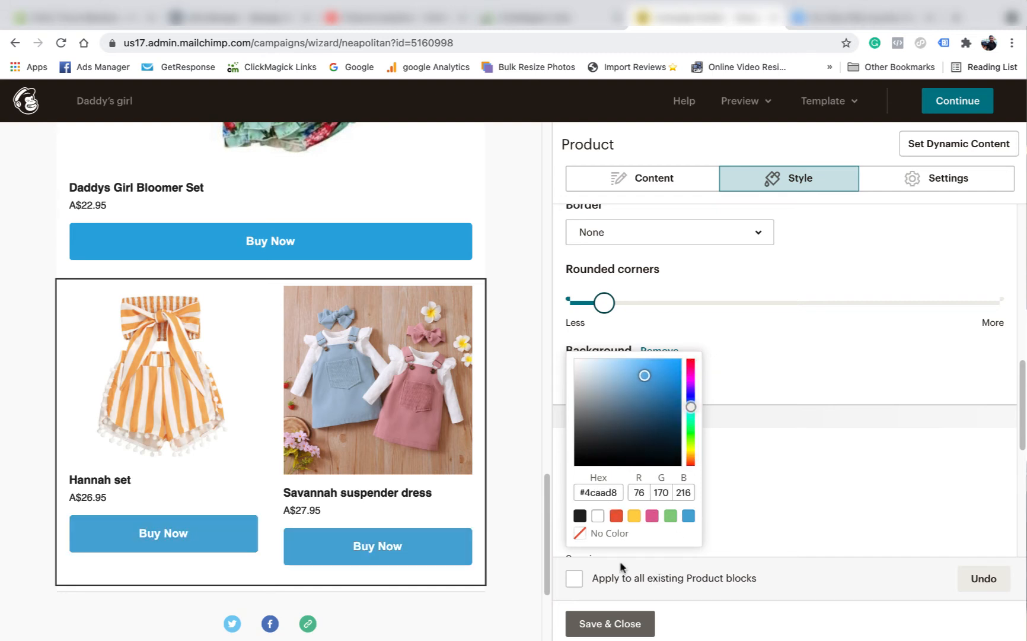
- Try the Fit to text width for the product buttons and return them to Full width
{"action": "left_click", "coordinate": [947, 188]}
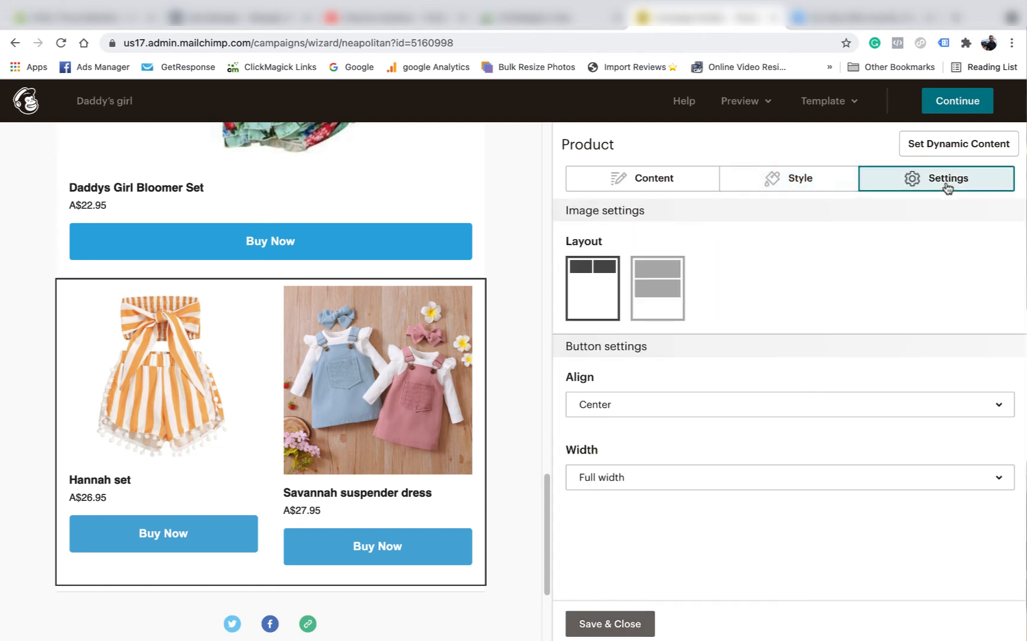
{"action": "left_click", "coordinate": [783, 476]}
{"action": "left_click", "coordinate": [743, 514]}
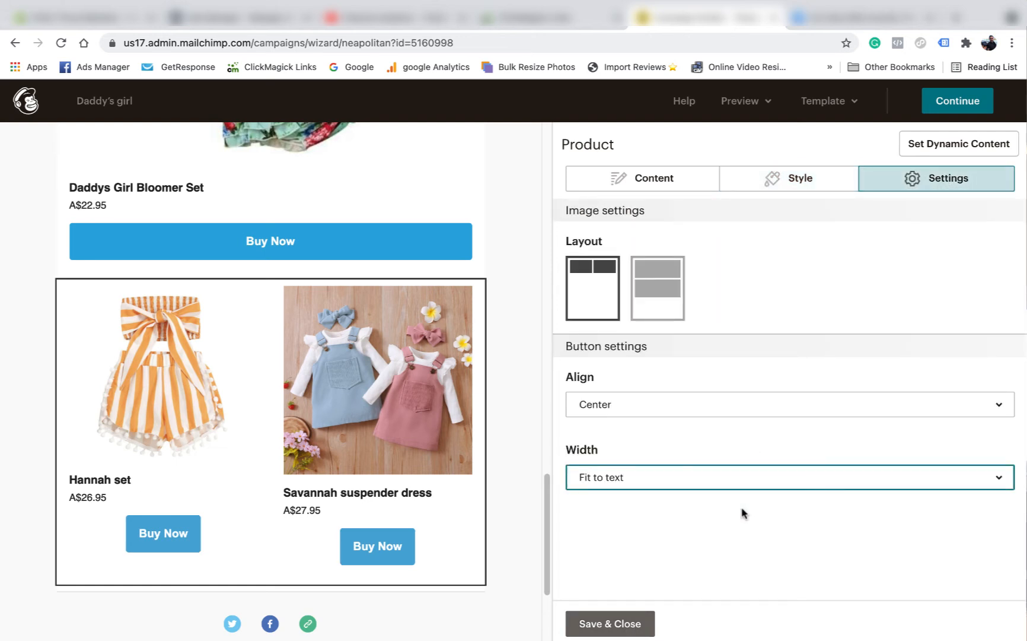
{"action": "left_click", "coordinate": [800, 478]}
{"action": "left_click", "coordinate": [753, 543]}
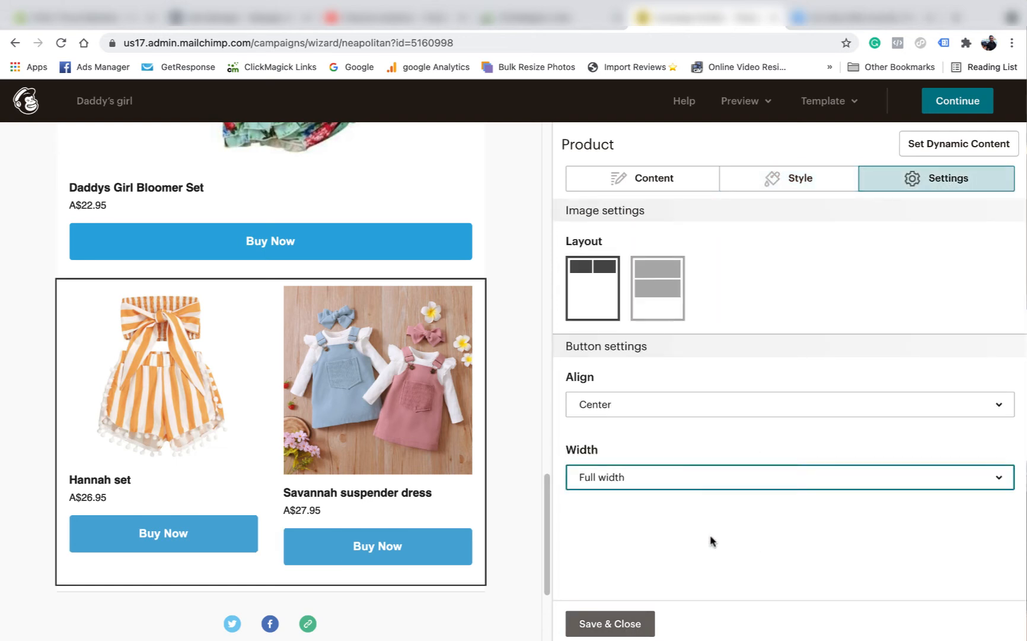
- Save and close the Product block, and add another one beneath it filled with the store's best sellers
{"action": "left_click", "coordinate": [610, 624]}
{"action": "scroll", "coordinate": [450, 373], "scroll_direction": "down", "scroll_amount": 3}
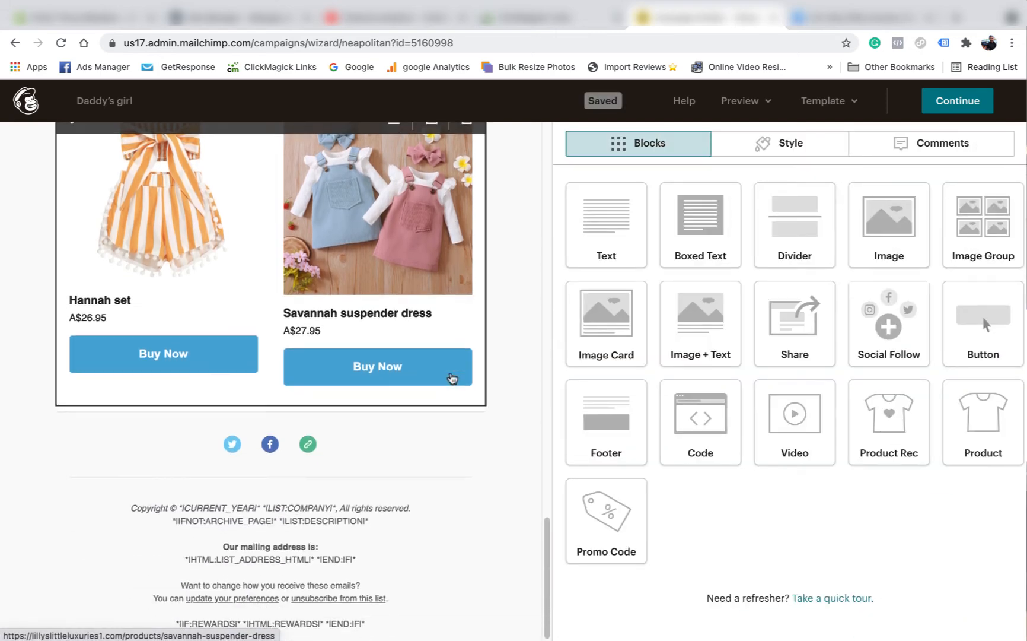
{"action": "left_click_drag", "start_coordinate": [971, 409], "coordinate": [299, 408]}
{"action": "left_click", "coordinate": [211, 506]}
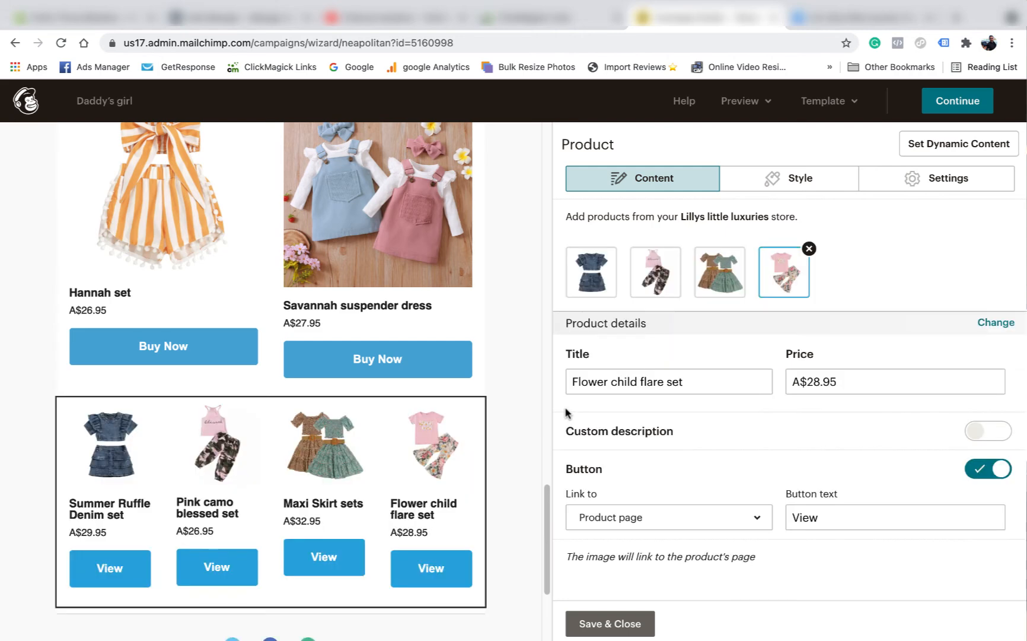
- Replace the Flower child flare set in the newest Product block with the plain "Mia set" priced A$27.95
{"action": "left_click", "coordinate": [808, 249]}
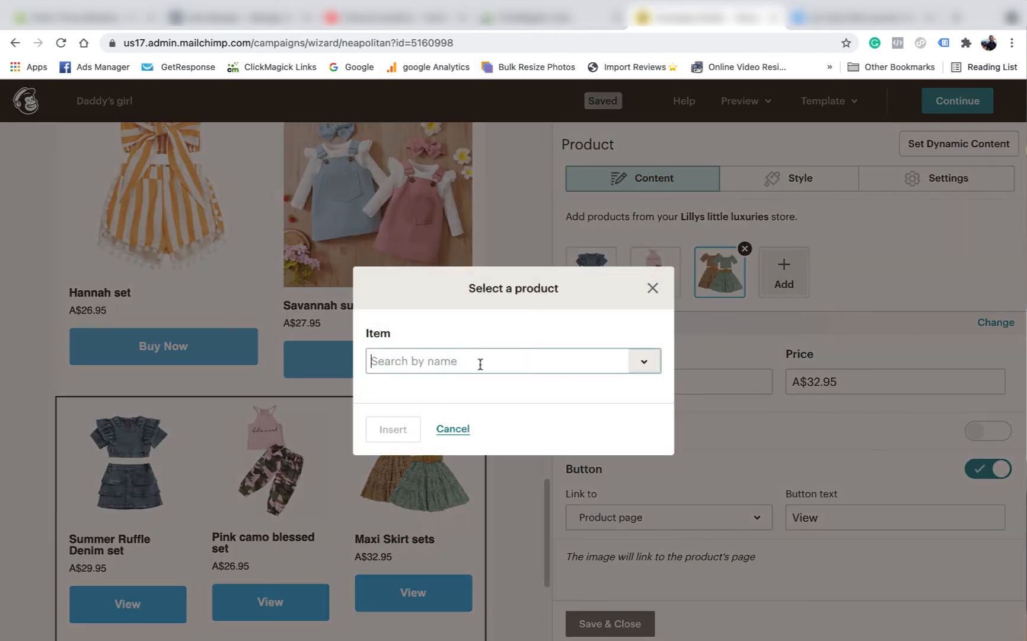
{"action": "type", "text": "mia sae"}
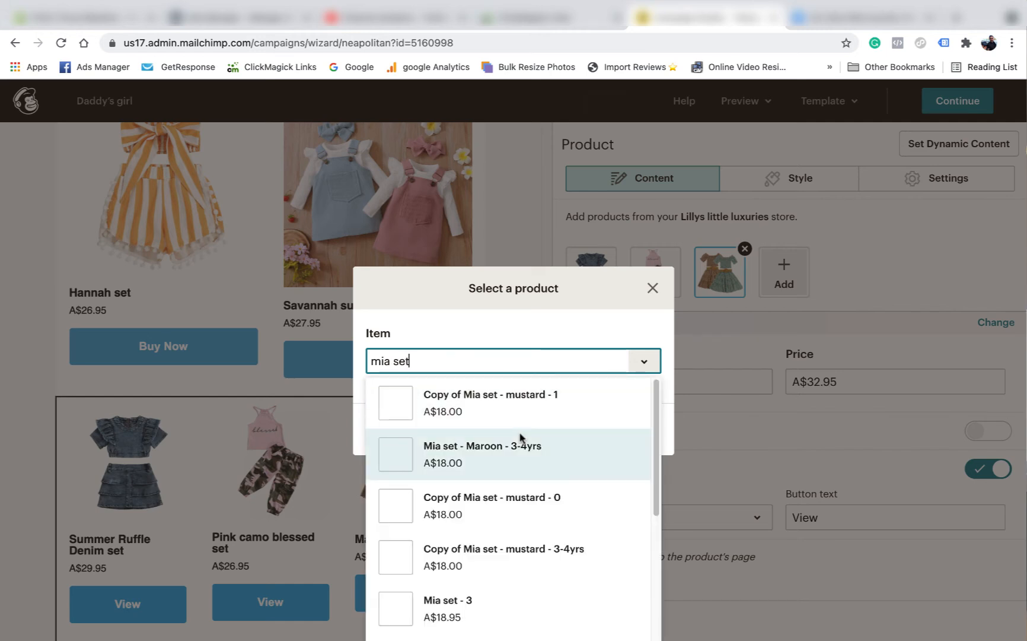
{"action": "scroll", "coordinate": [516, 432], "scroll_direction": "down", "scroll_amount": 5}
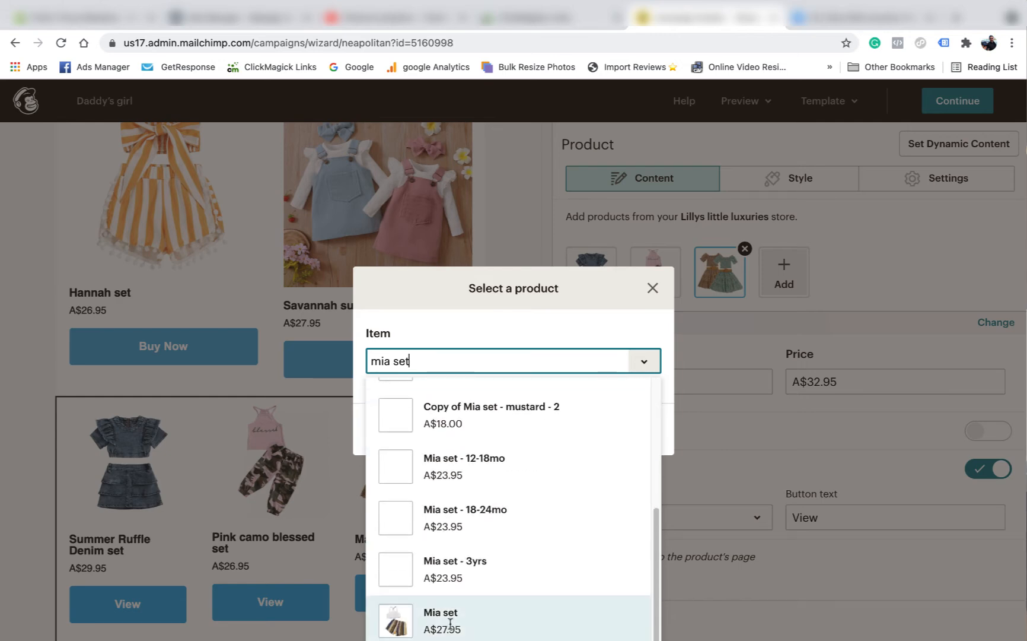
{"action": "left_click", "coordinate": [450, 621]}
{"action": "left_click", "coordinate": [396, 429]}
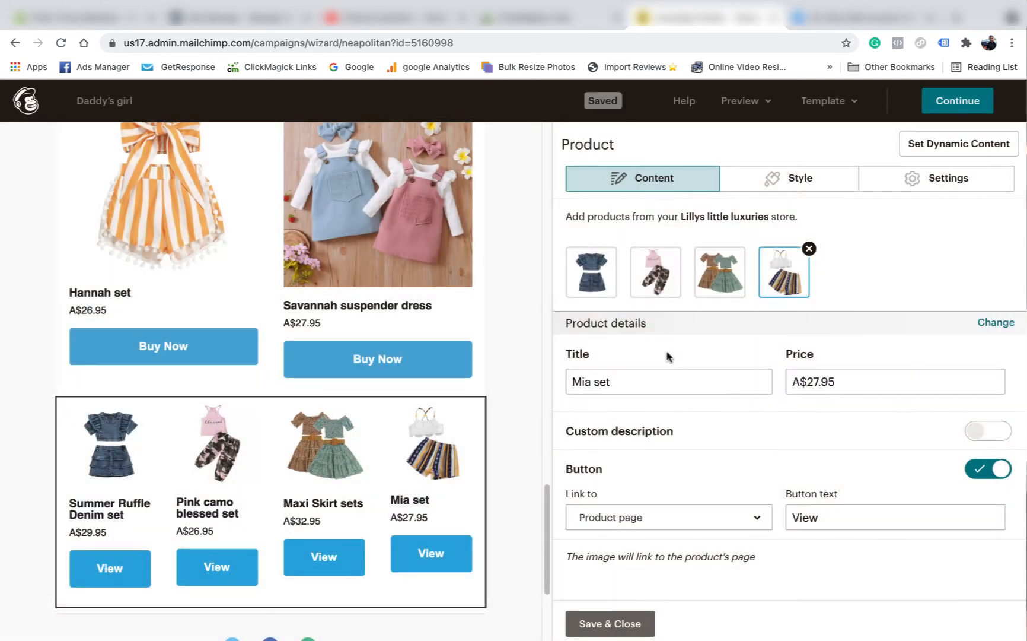
- Remove the Maxi Skirt sets, Pink camo blessed set and Summer Ruffle Denim set, keeping only the Mia set
{"action": "left_click", "coordinate": [743, 252]}
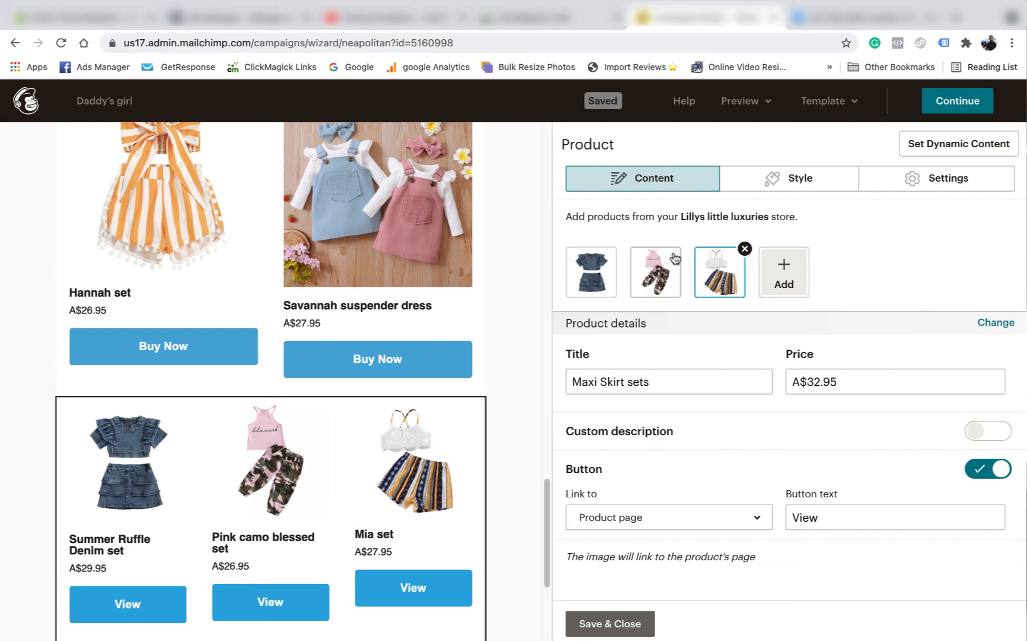
{"action": "left_click", "coordinate": [678, 251]}
{"action": "left_click", "coordinate": [620, 255]}
{"action": "left_click", "coordinate": [616, 249]}
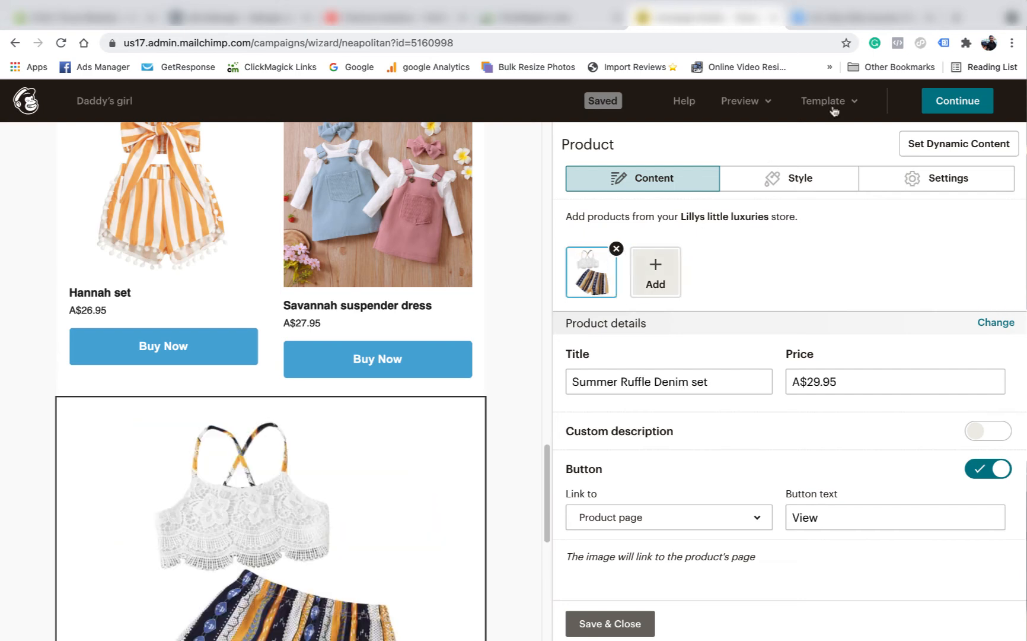
- Add the Love skirt set priced A$28.00 to the Product block beside the Mia set
{"action": "left_click", "coordinate": [655, 271]}
{"action": "left_click", "coordinate": [450, 360]}
{"action": "type", "text": "lov"}
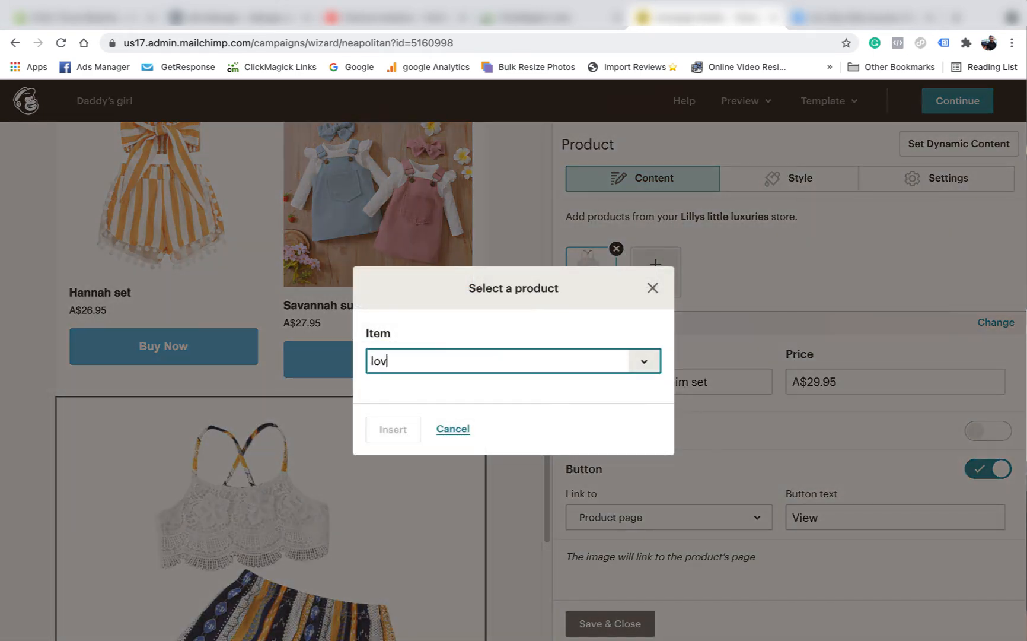
{"action": "type", "text": "e skirt"}
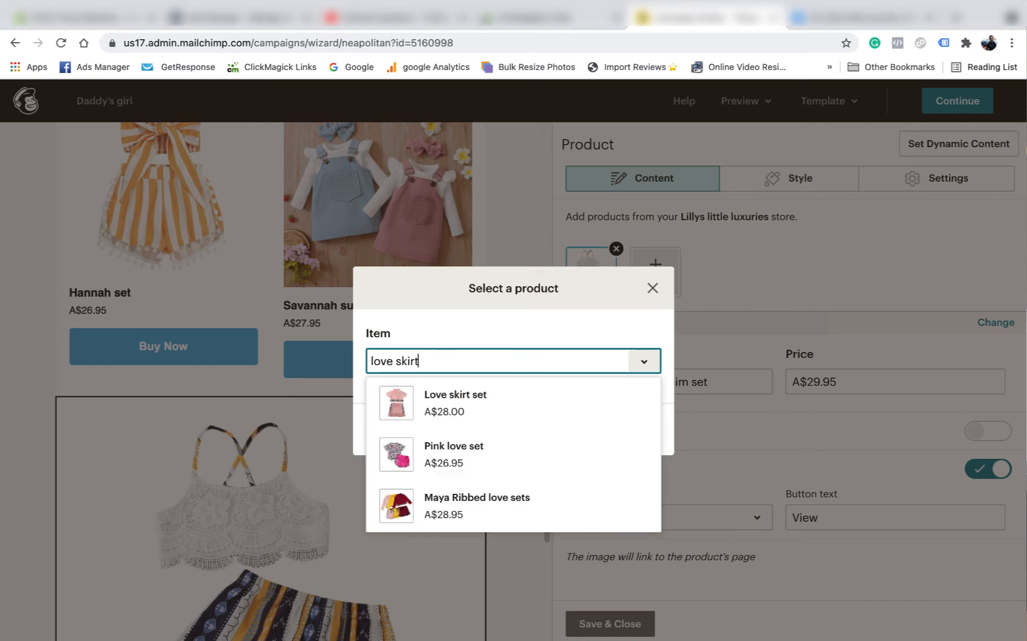
{"action": "left_click", "coordinate": [464, 405]}
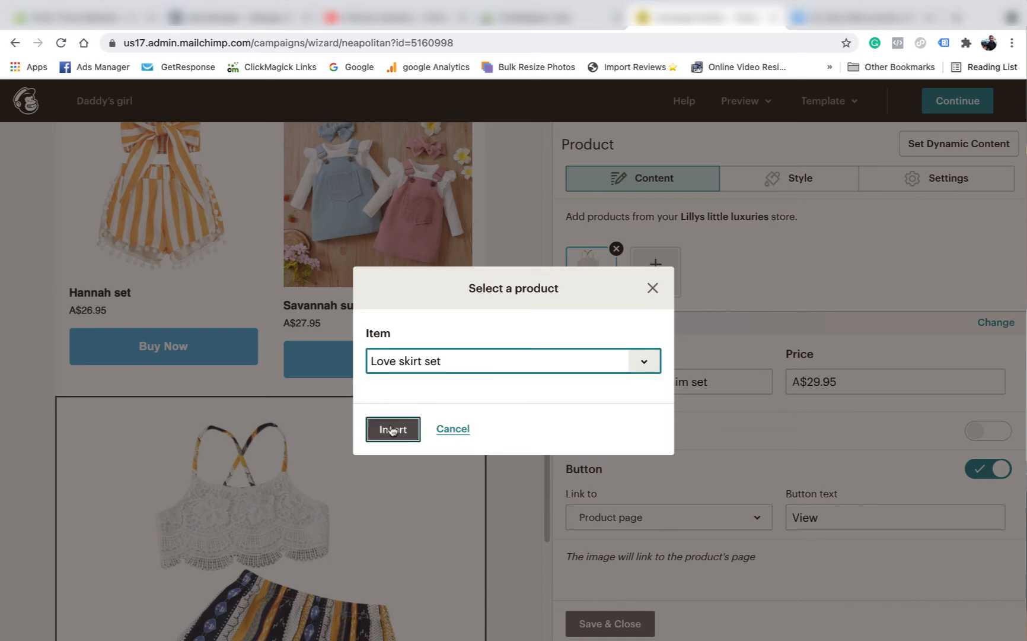
{"action": "left_click", "coordinate": [391, 429]}
- Set the button text of the Love skirt set and the Mia set to "Buy Now", and save and close the block
{"action": "left_click", "coordinate": [843, 519]}
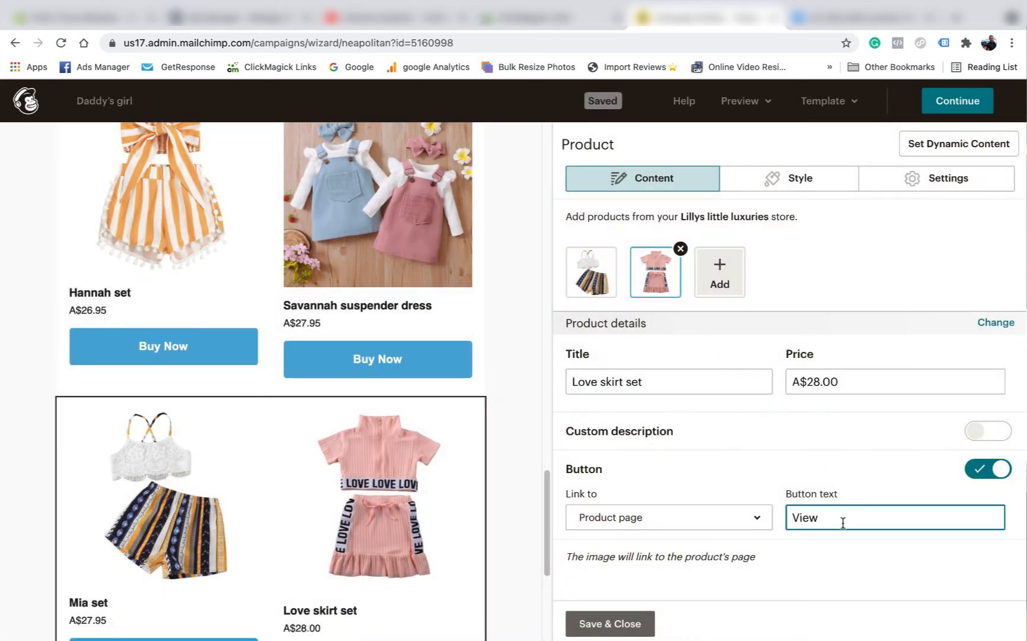
{"action": "type", "text": "Buy Now"}
{"action": "left_click", "coordinate": [815, 551]}
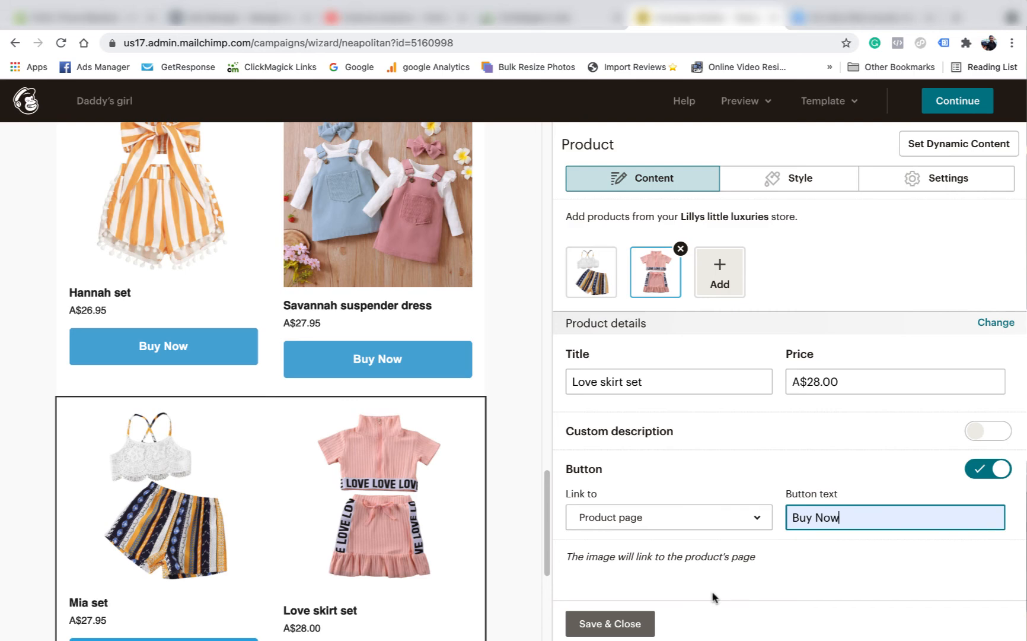
{"action": "left_click", "coordinate": [599, 264]}
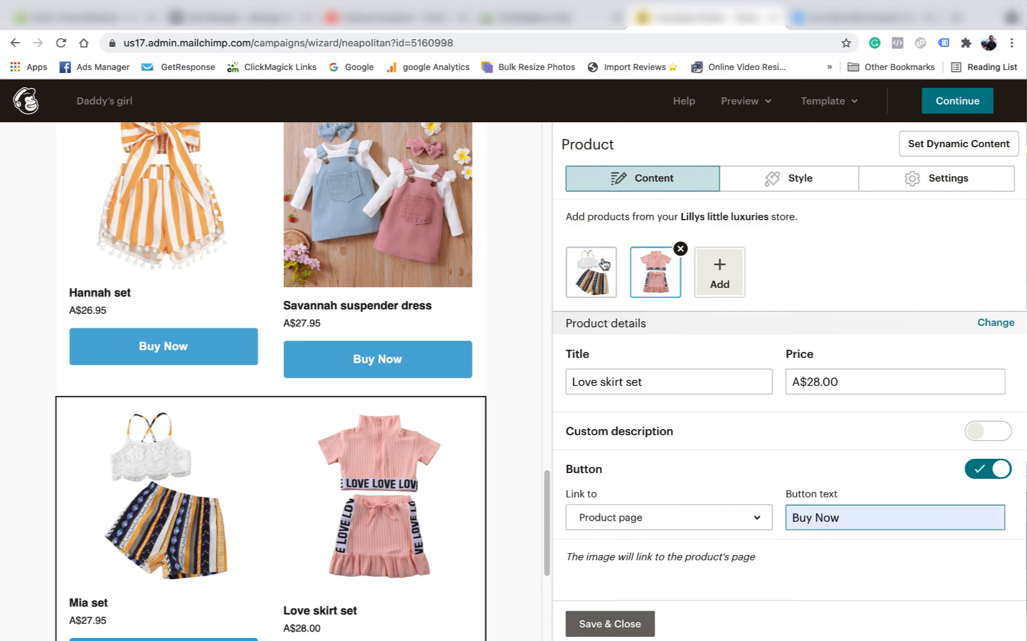
{"action": "left_click", "coordinate": [850, 518]}
{"action": "type", "text": "Buy Now"}
{"action": "left_click", "coordinate": [815, 549]}
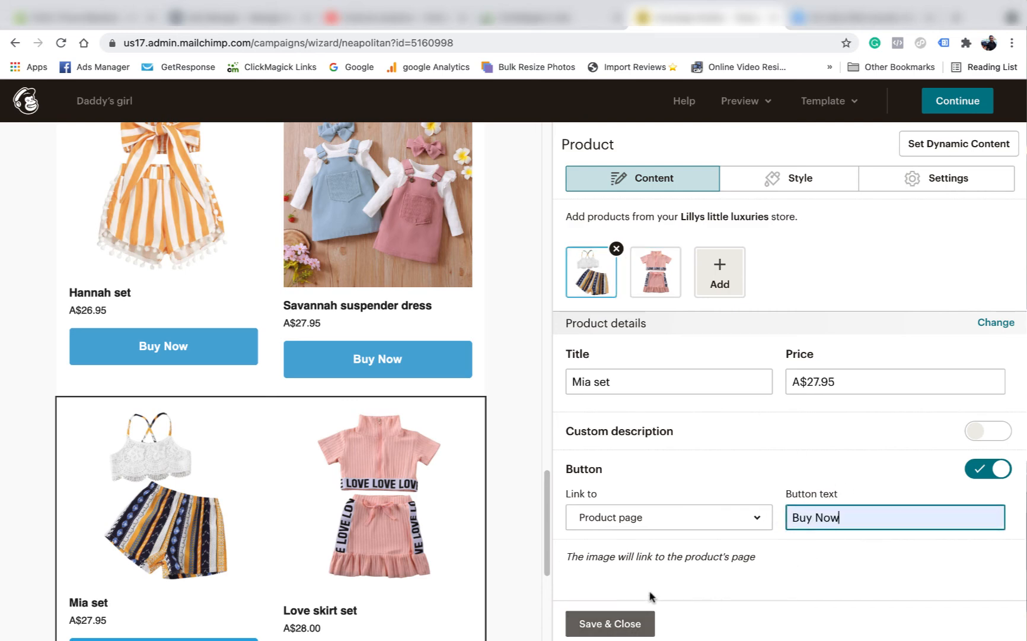
{"action": "left_click", "coordinate": [629, 622]}
- Add a Product block beneath the Mia and Love skirt sets and insert the Flower child flare set from the store
{"action": "scroll", "coordinate": [363, 413], "scroll_direction": "down", "scroll_amount": 5}
{"action": "left_click_drag", "start_coordinate": [983, 421], "coordinate": [291, 431]}
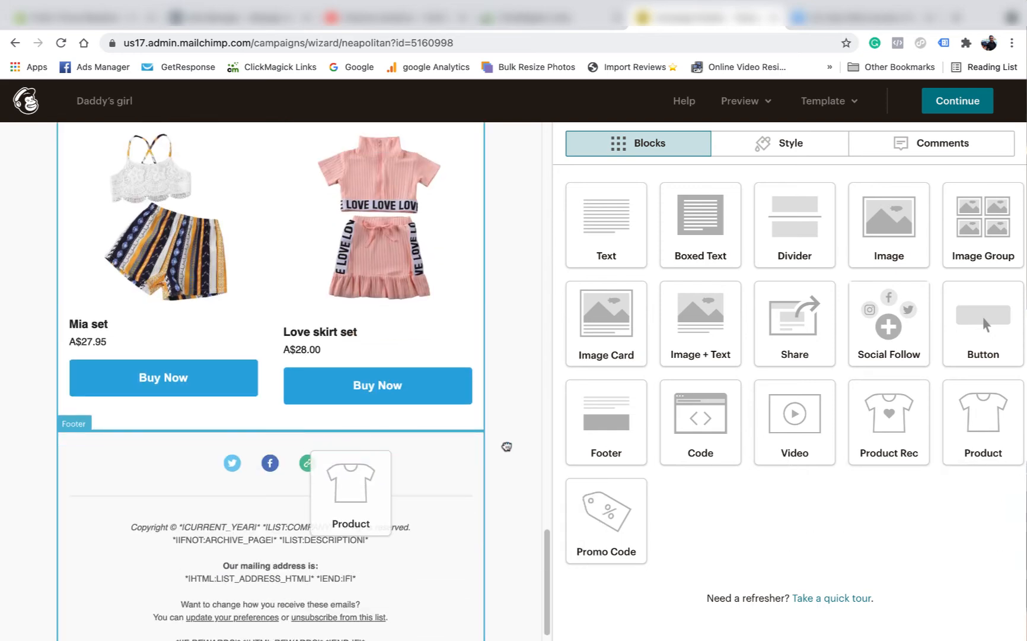
{"action": "left_click_drag", "start_coordinate": [507, 446], "coordinate": [504, 477]}
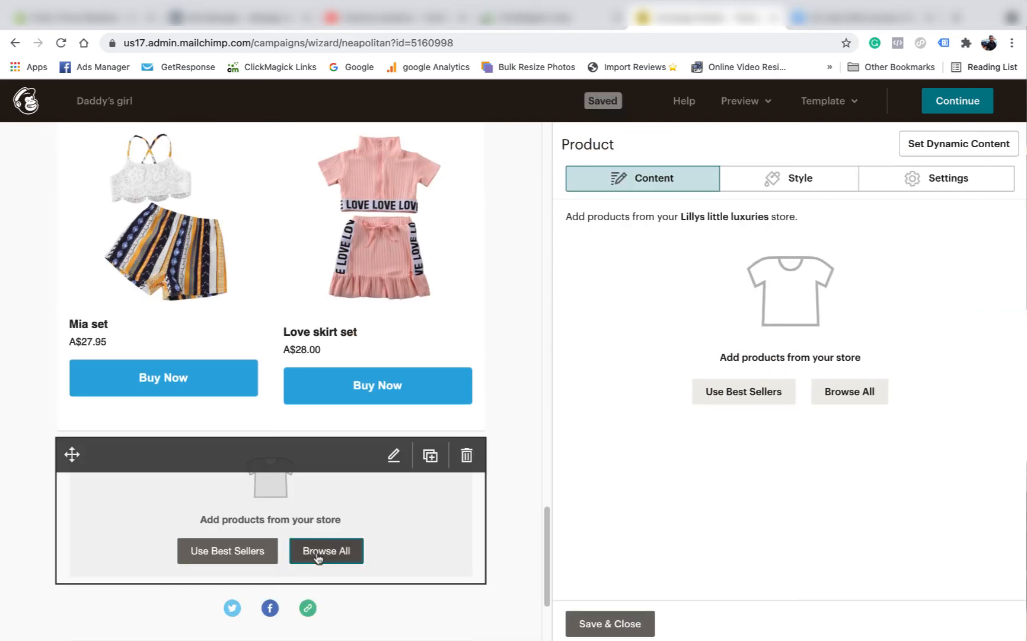
{"action": "left_click", "coordinate": [325, 550]}
{"action": "left_click", "coordinate": [450, 361]}
{"action": "type", "text": "f"}
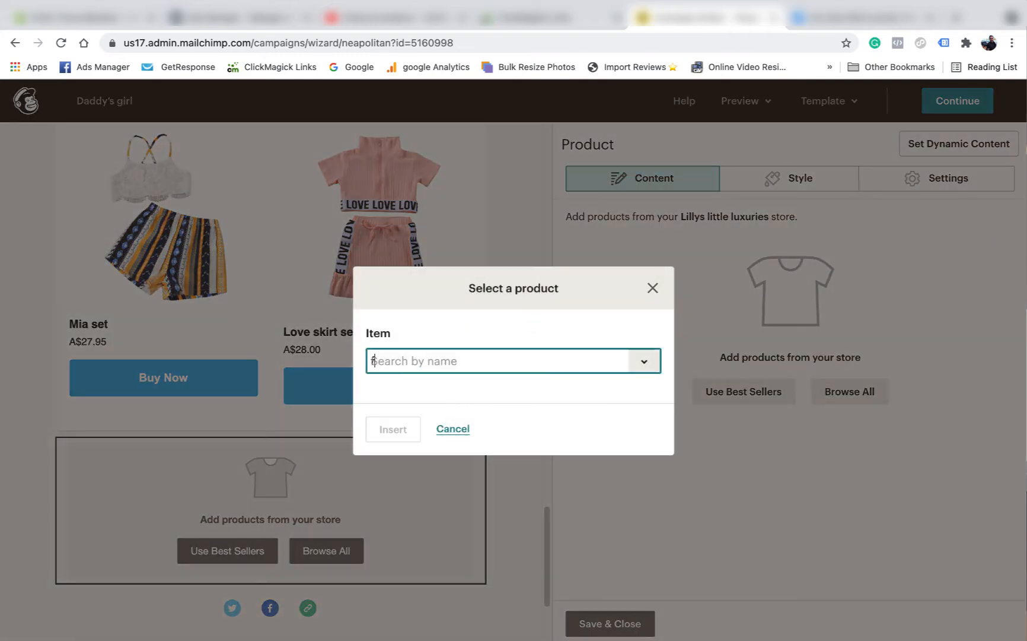
{"action": "type", "text": "loral child"}
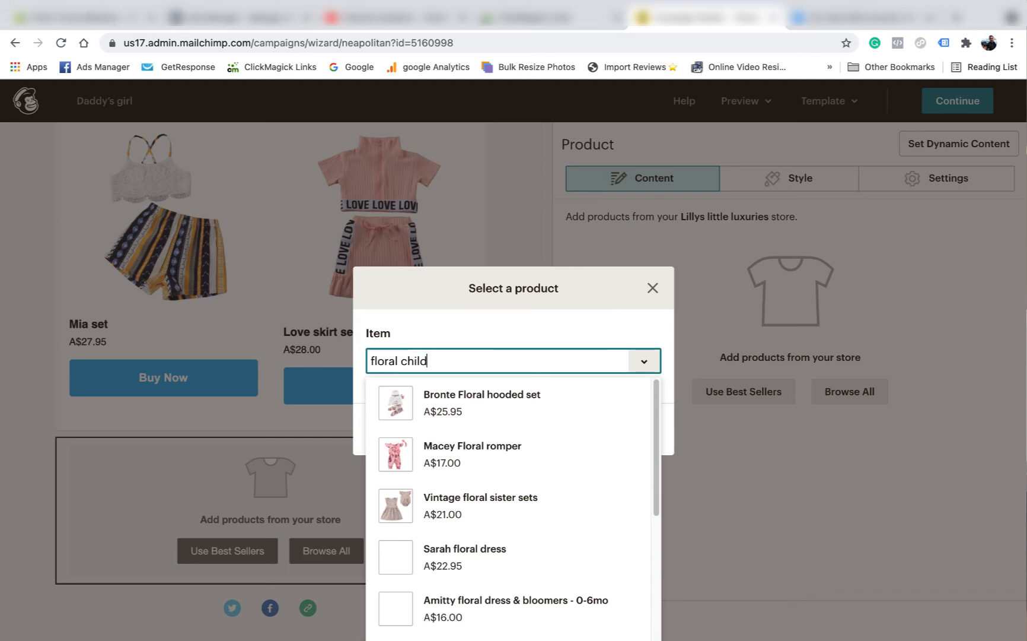
{"action": "left_click_drag", "start_coordinate": [427, 360], "coordinate": [384, 362]}
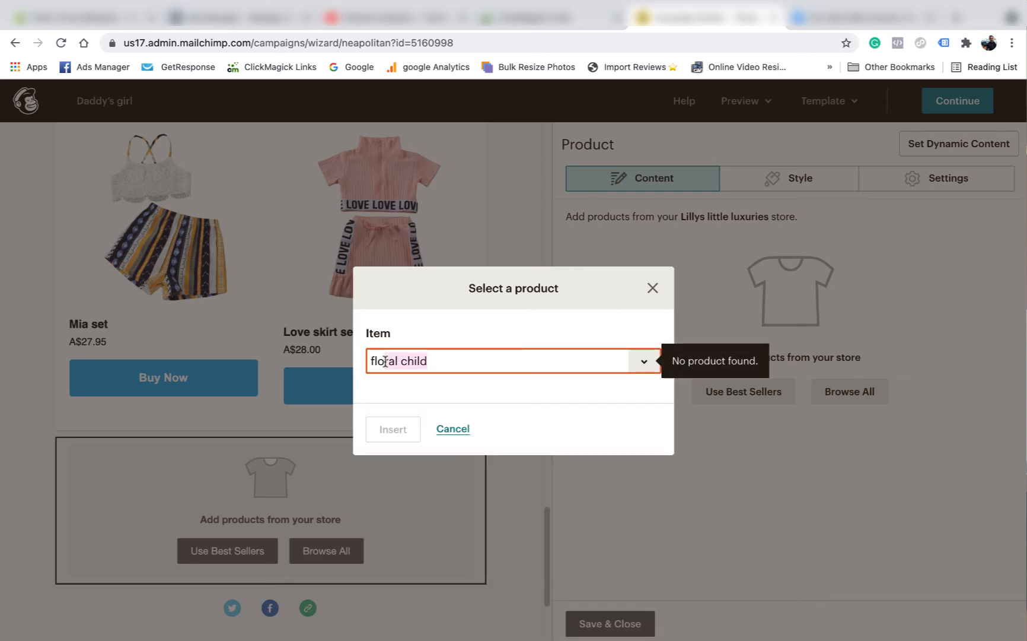
{"action": "type", "text": "wer"}
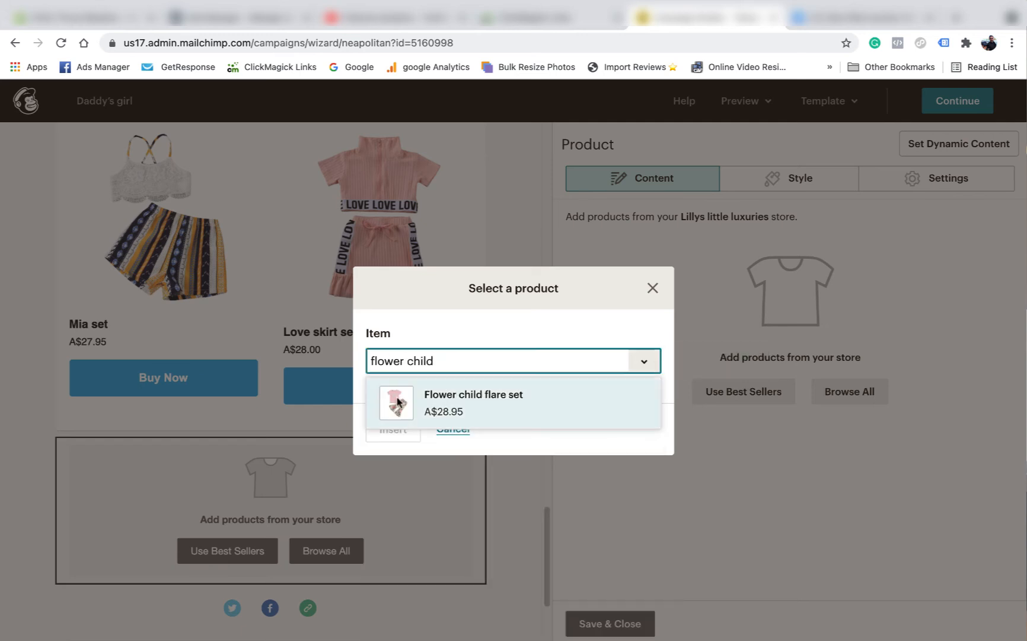
{"action": "left_click", "coordinate": [471, 403]}
{"action": "left_click", "coordinate": [394, 428]}
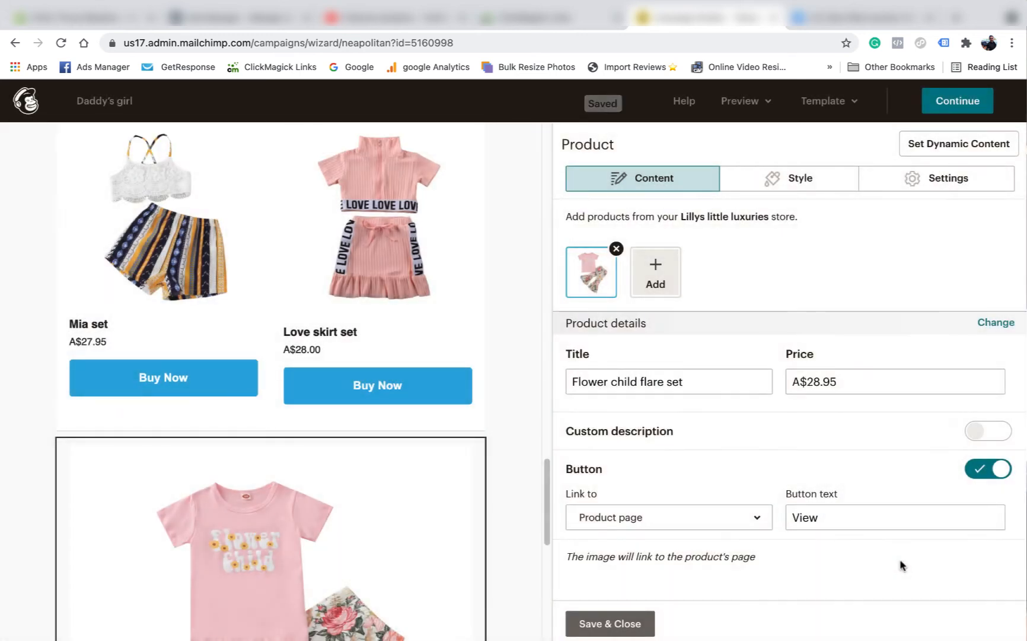
- Set the Flower child flare set's button text to "Buy Now" and save and close its block
{"action": "left_click_drag", "start_coordinate": [843, 520], "coordinate": [765, 523]}
{"action": "type", "text": "Buy Now"}
{"action": "left_click", "coordinate": [821, 553]}
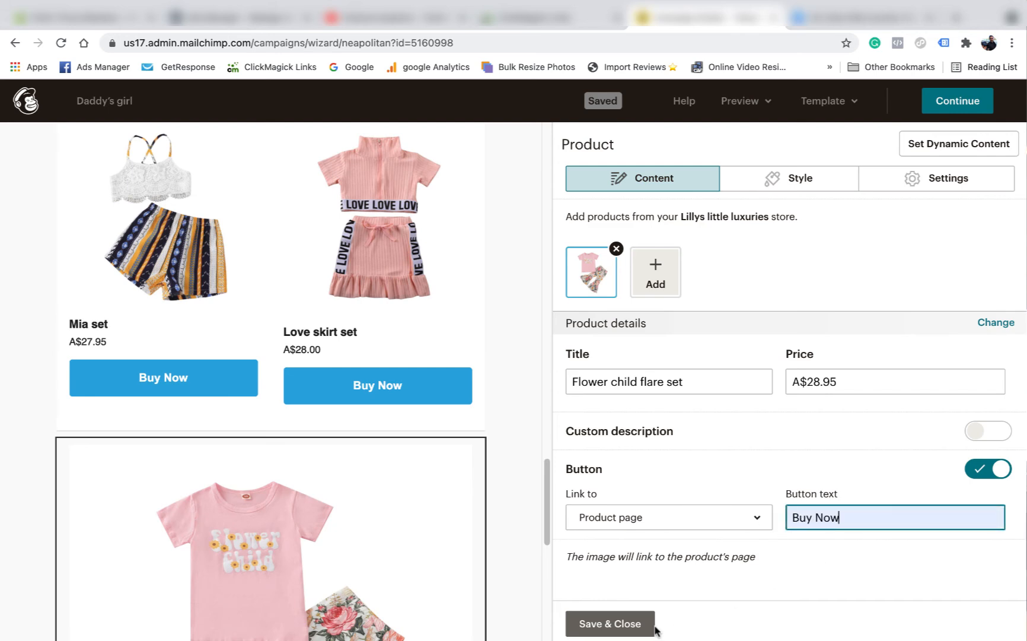
{"action": "left_click", "coordinate": [610, 622]}
- Add another Product block between the Flower child flare set and the social icons
{"action": "scroll", "coordinate": [386, 417], "scroll_direction": "down", "scroll_amount": 10}
{"action": "scroll", "coordinate": [386, 418], "scroll_direction": "up", "scroll_amount": 15}
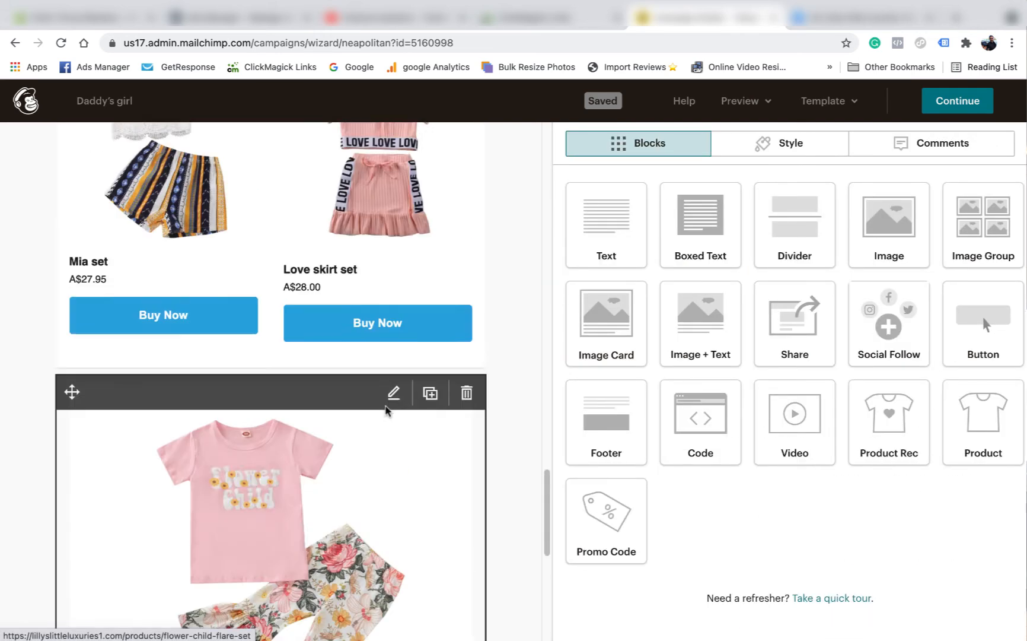
{"action": "scroll", "coordinate": [386, 411], "scroll_direction": "up", "scroll_amount": 5}
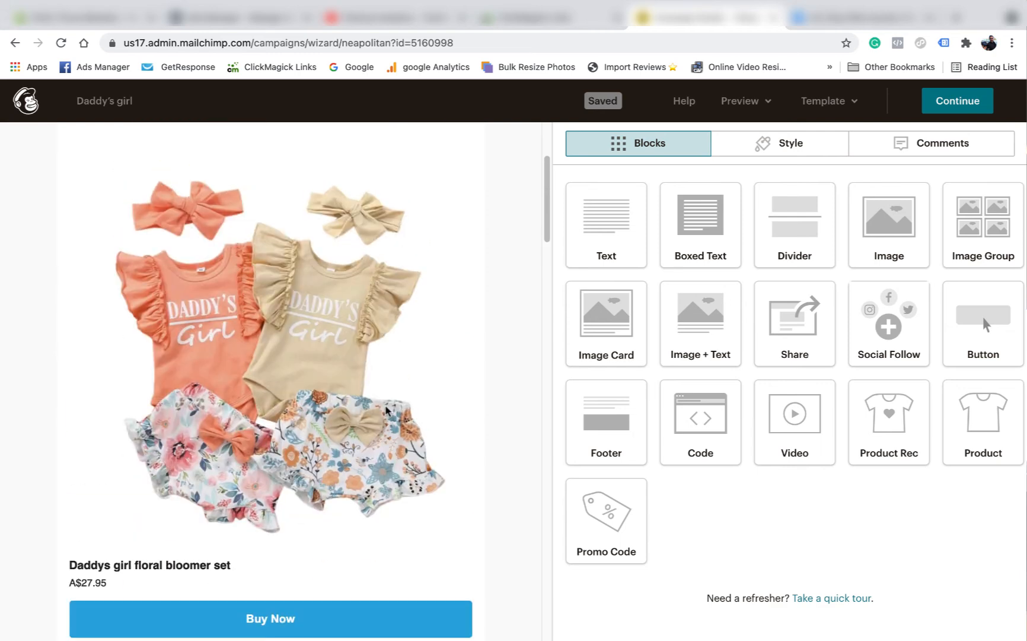
{"action": "scroll", "coordinate": [386, 412], "scroll_direction": "down", "scroll_amount": 17}
{"action": "scroll", "coordinate": [382, 414], "scroll_direction": "down", "scroll_amount": 20}
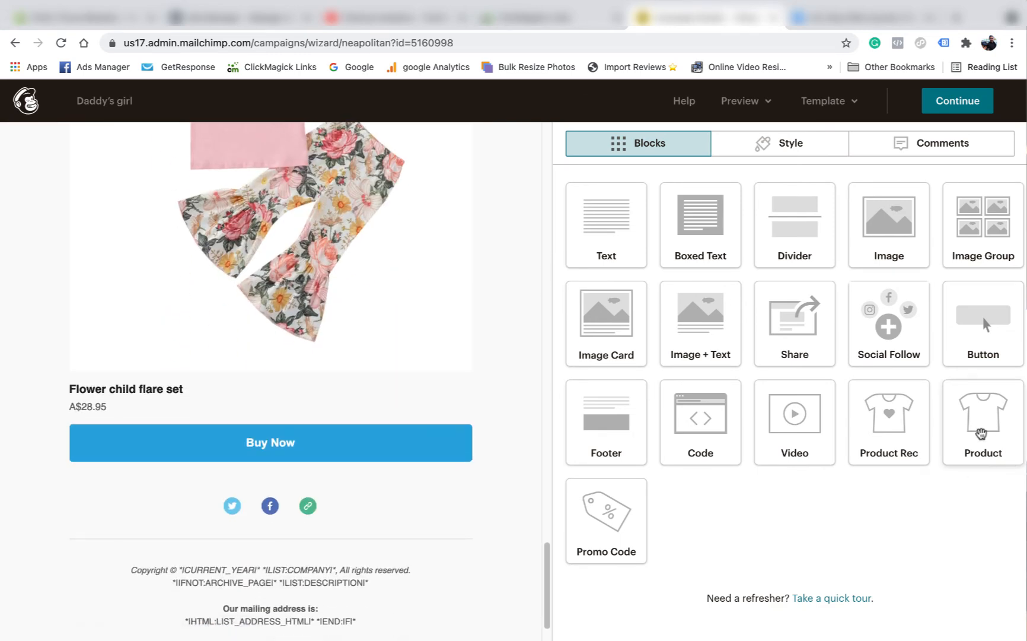
{"action": "left_click_drag", "start_coordinate": [981, 422], "coordinate": [295, 500]}
{"action": "left_click_drag", "start_coordinate": [357, 460], "coordinate": [356, 492]}
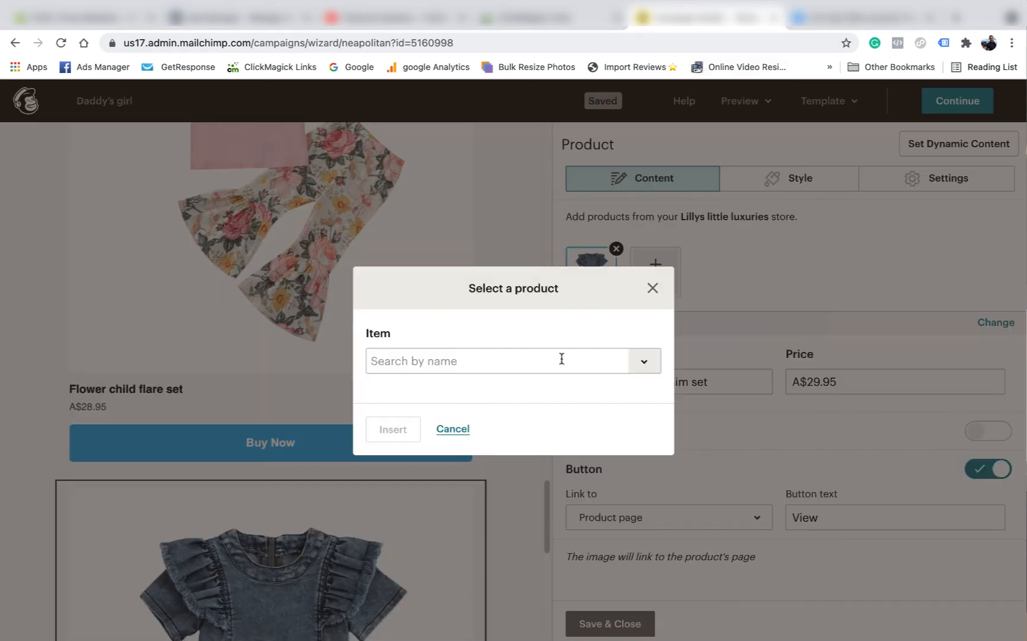
- Replace the Summer Ruffle Denim set in the newest Product block with Little Miss sassy pants
{"action": "left_click", "coordinate": [561, 359]}
{"action": "type", "text": "little miss"}
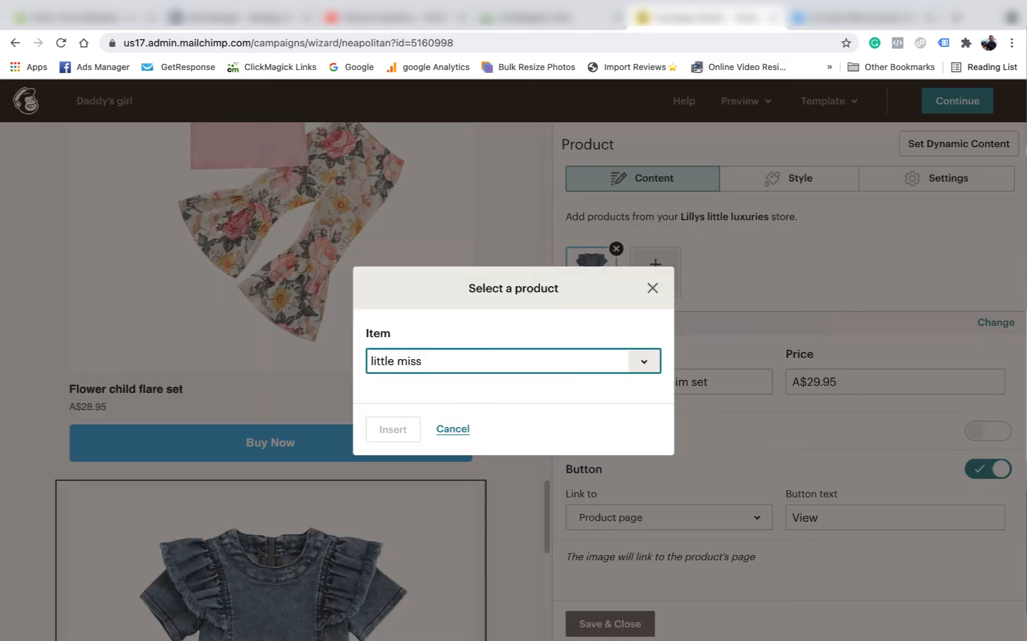
{"action": "left_click", "coordinate": [413, 396]}
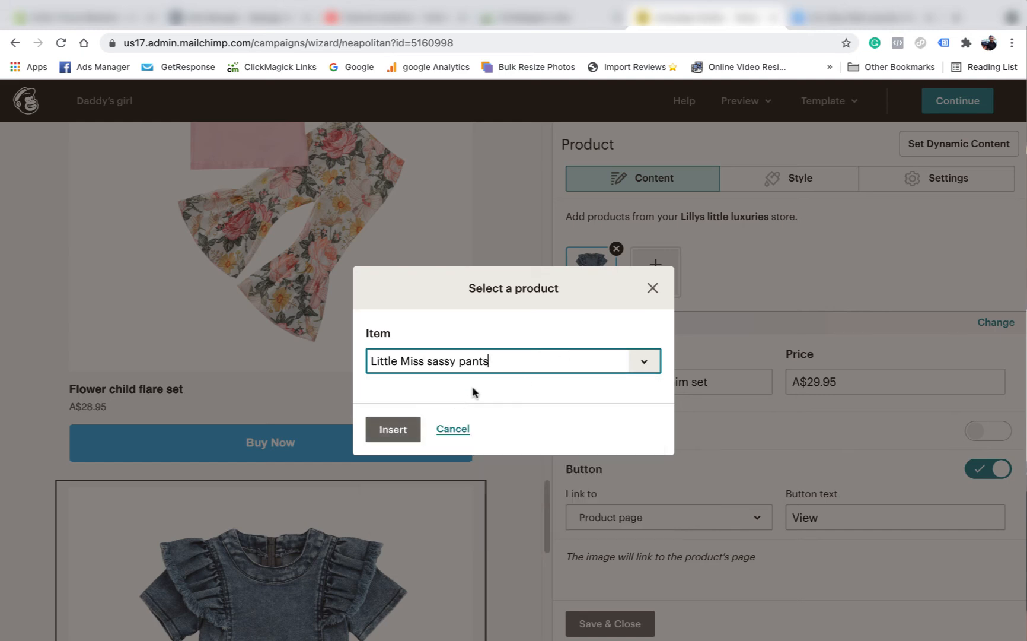
{"action": "left_click", "coordinate": [393, 429]}
{"action": "left_click", "coordinate": [591, 272]}
{"action": "left_click", "coordinate": [616, 248]}
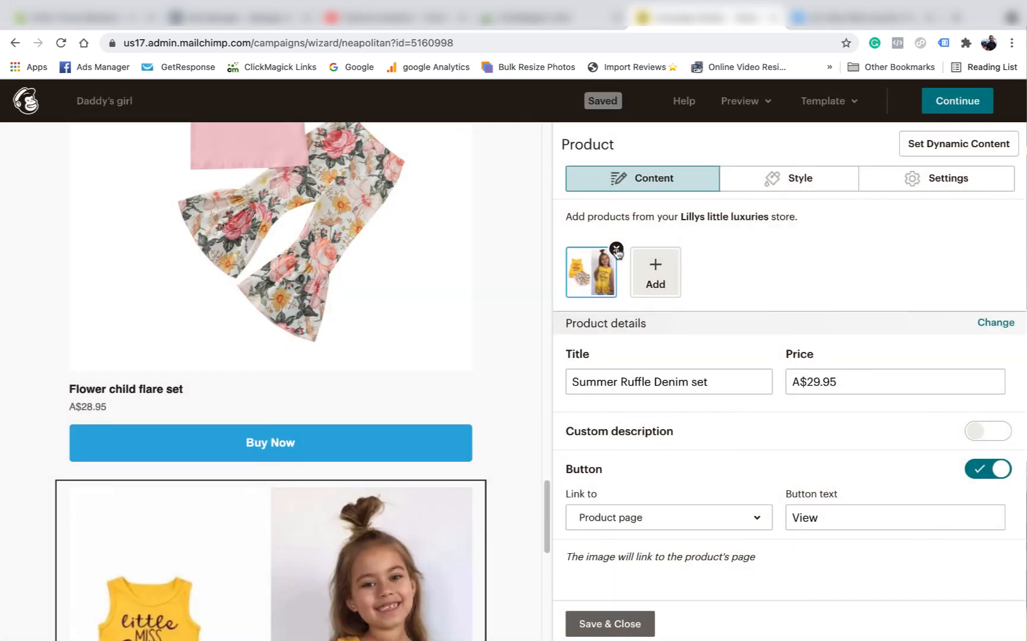
- Add the Leah Set priced A$32.00 to the block beside Little Miss sassy pants
{"action": "left_click", "coordinate": [656, 273]}
{"action": "left_click", "coordinate": [397, 360]}
{"action": "type", "text": "le"}
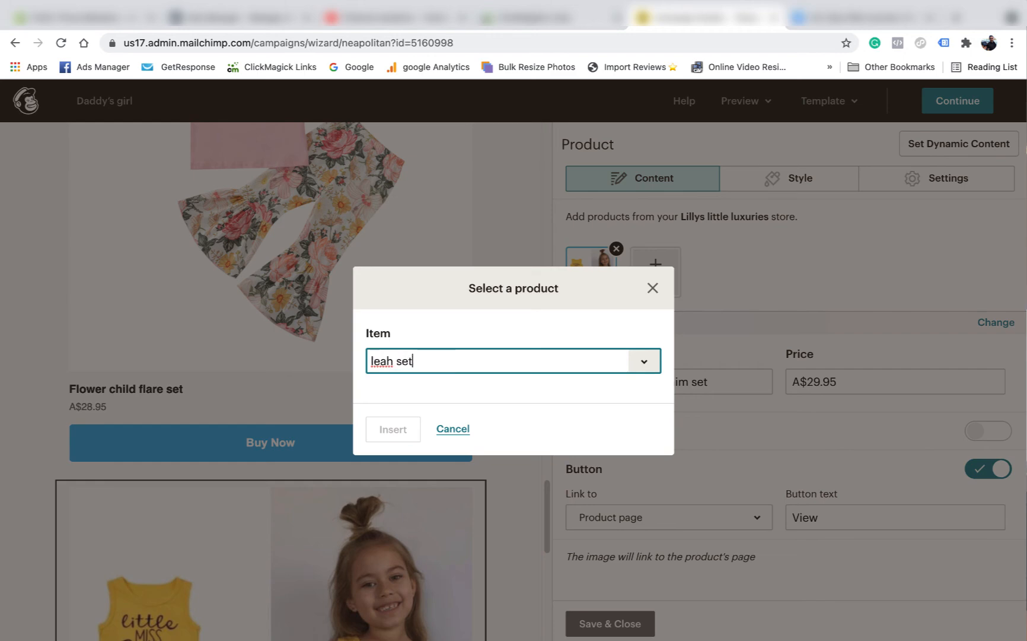
{"action": "type", "text": "ah set"}
{"action": "left_click", "coordinate": [427, 396]}
{"action": "left_click", "coordinate": [393, 429]}
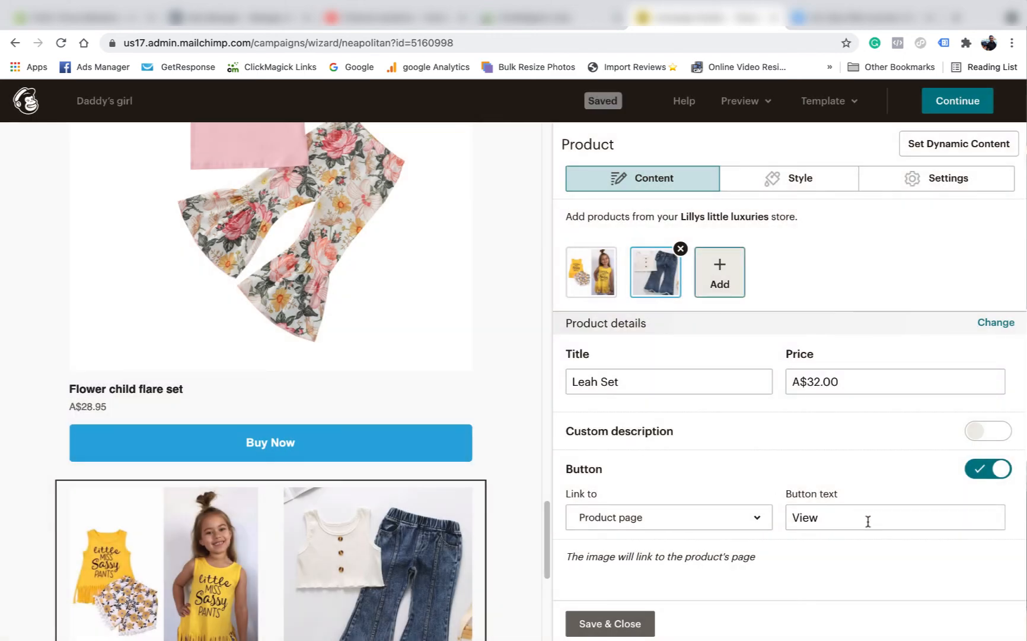
- Set the Leah Set's button text to "Buy Now" and save and close the Product block
{"action": "left_click_drag", "start_coordinate": [867, 521], "coordinate": [773, 521]}
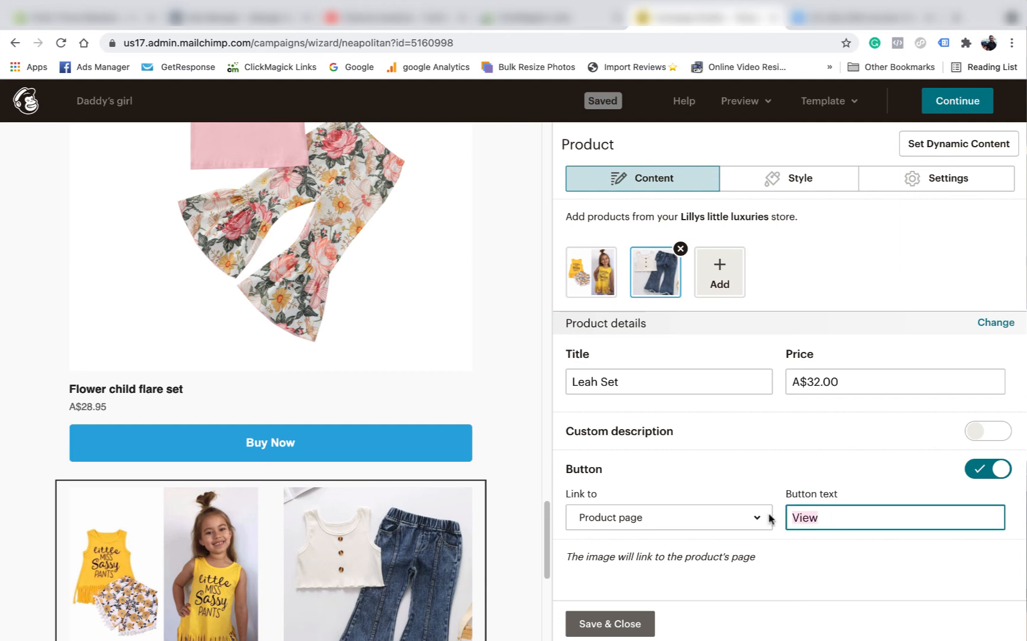
{"action": "type", "text": "buy Now"}
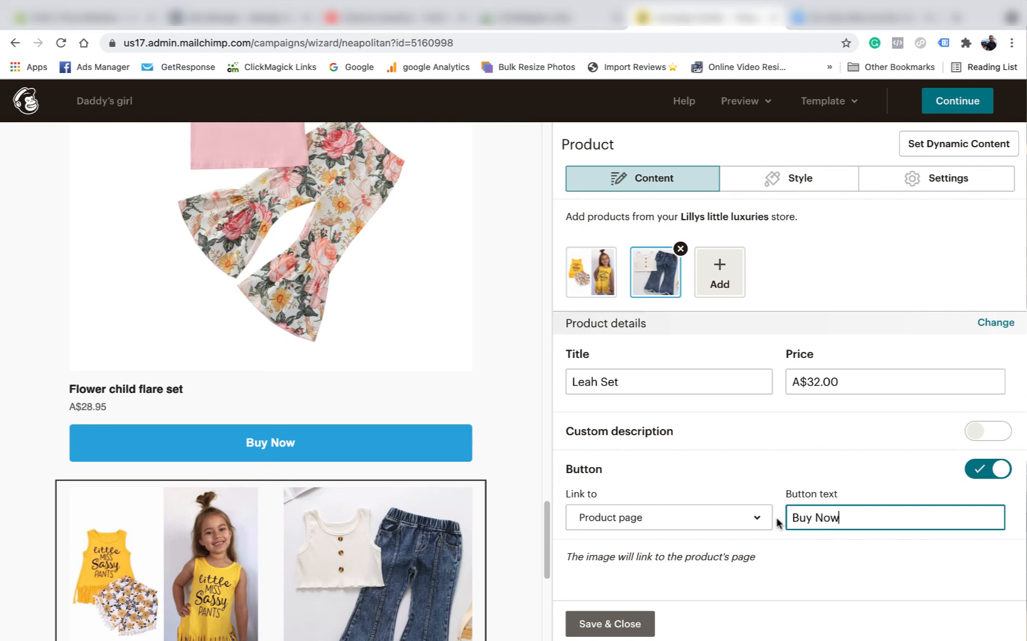
{"action": "left_click", "coordinate": [611, 623]}
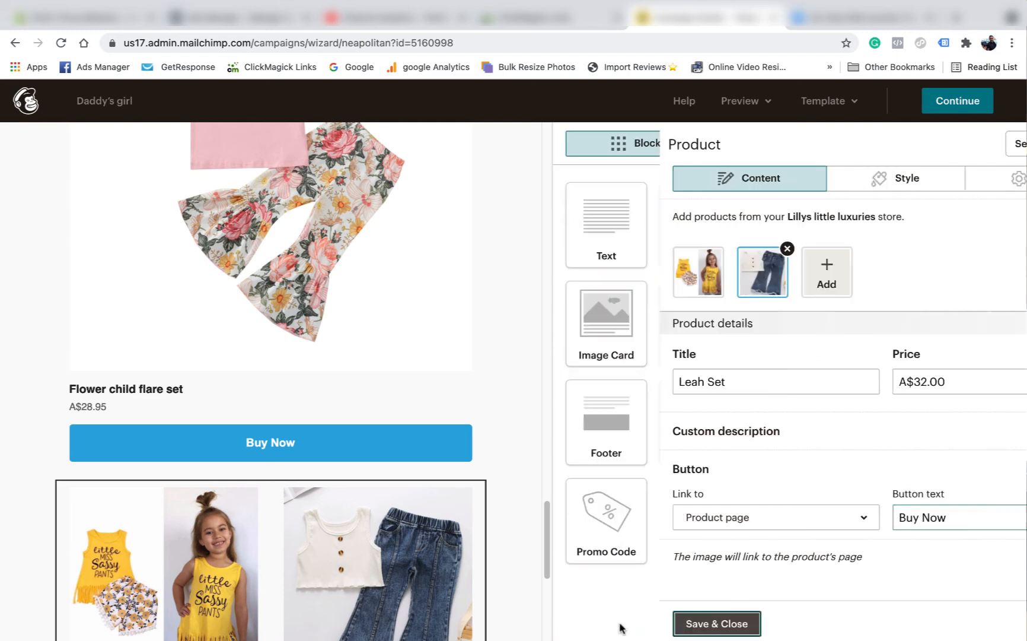
- Reopen the last Product block, set the Little Miss sassy pants button text to "Buy Now", and save and close it
{"action": "scroll", "coordinate": [425, 494], "scroll_direction": "down", "scroll_amount": 2}
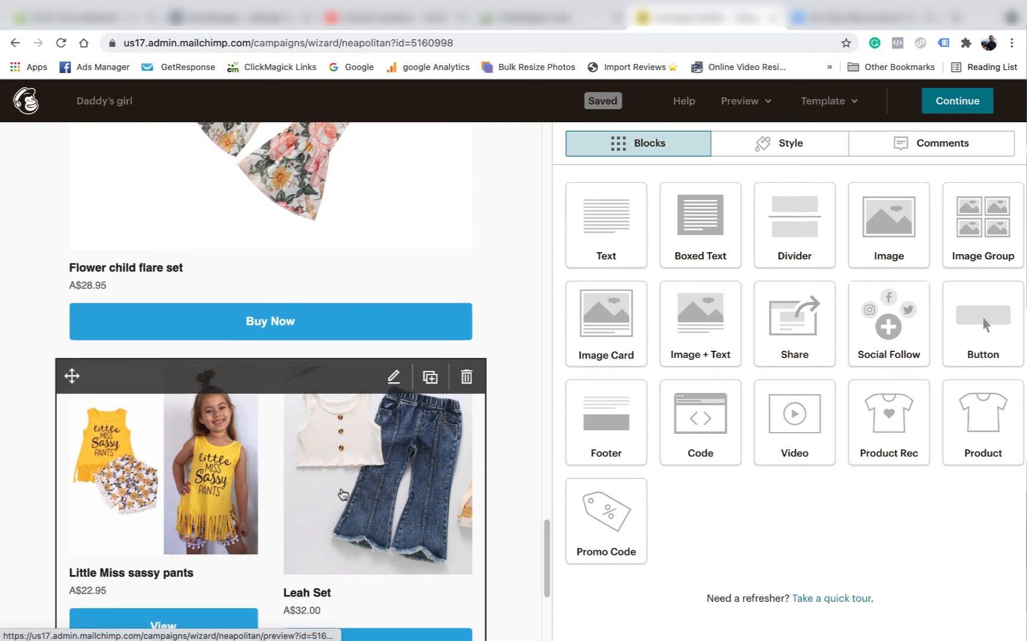
{"action": "scroll", "coordinate": [237, 492], "scroll_direction": "down", "scroll_amount": 2}
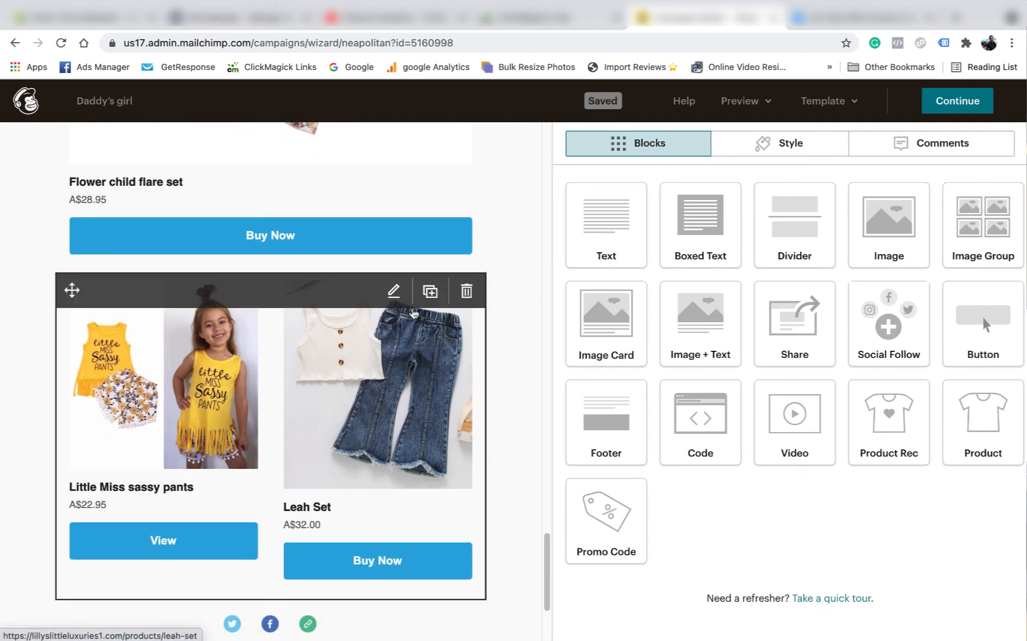
{"action": "left_click", "coordinate": [393, 290]}
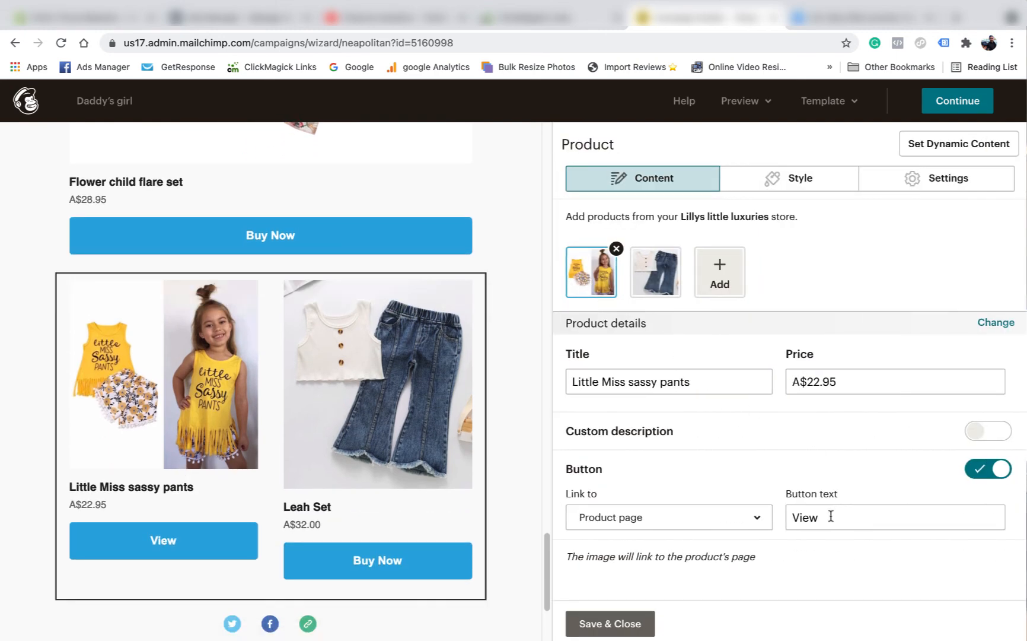
{"action": "left_click_drag", "start_coordinate": [831, 516], "coordinate": [774, 520]}
{"action": "type", "text": "Buy "}
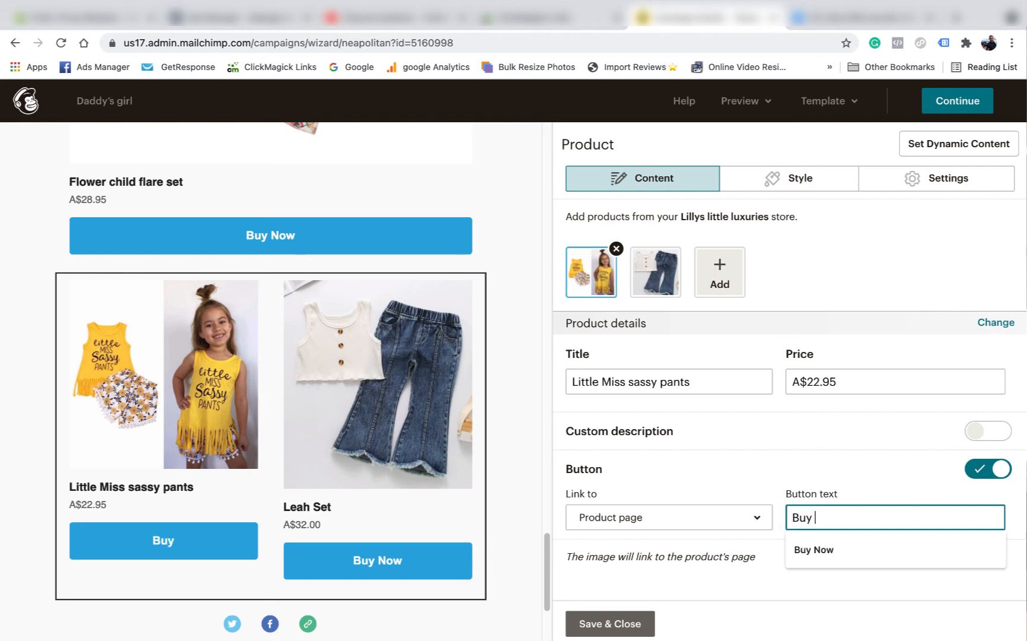
{"action": "type", "text": "Now"}
{"action": "left_click", "coordinate": [636, 624]}
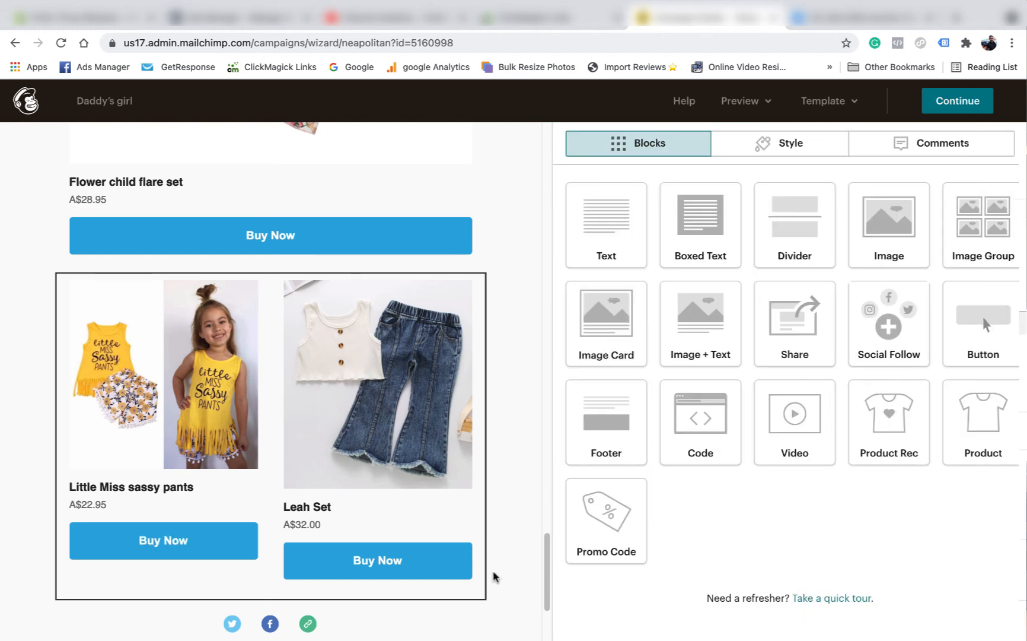
- Delete the Social Follow block with the Twitter, Facebook and website icons above the footer text
{"action": "scroll", "coordinate": [355, 415], "scroll_direction": "down", "scroll_amount": 3}
{"action": "left_click", "coordinate": [393, 431]}
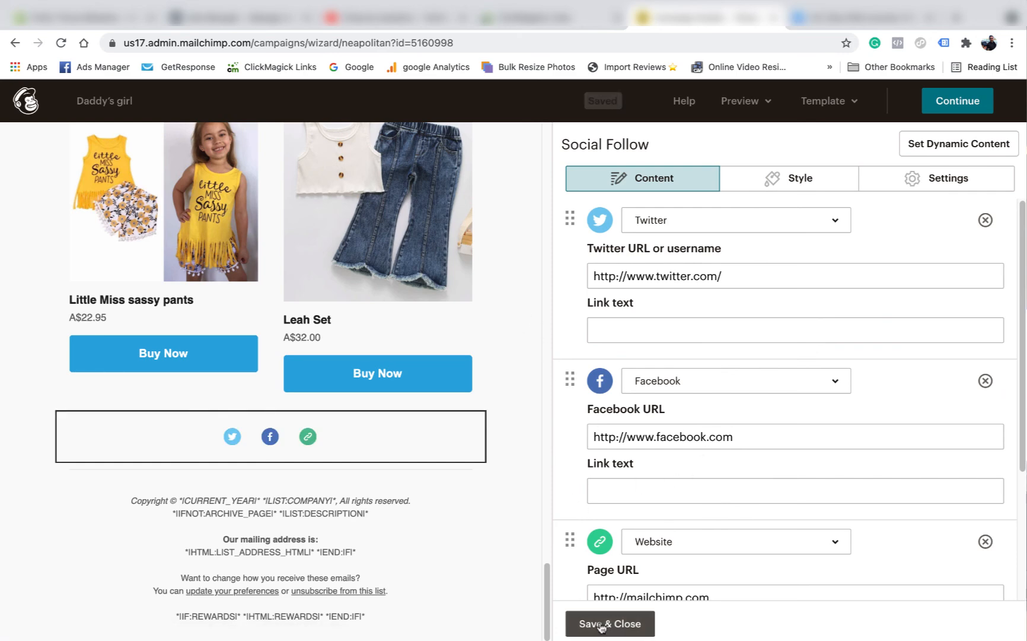
{"action": "left_click", "coordinate": [592, 621]}
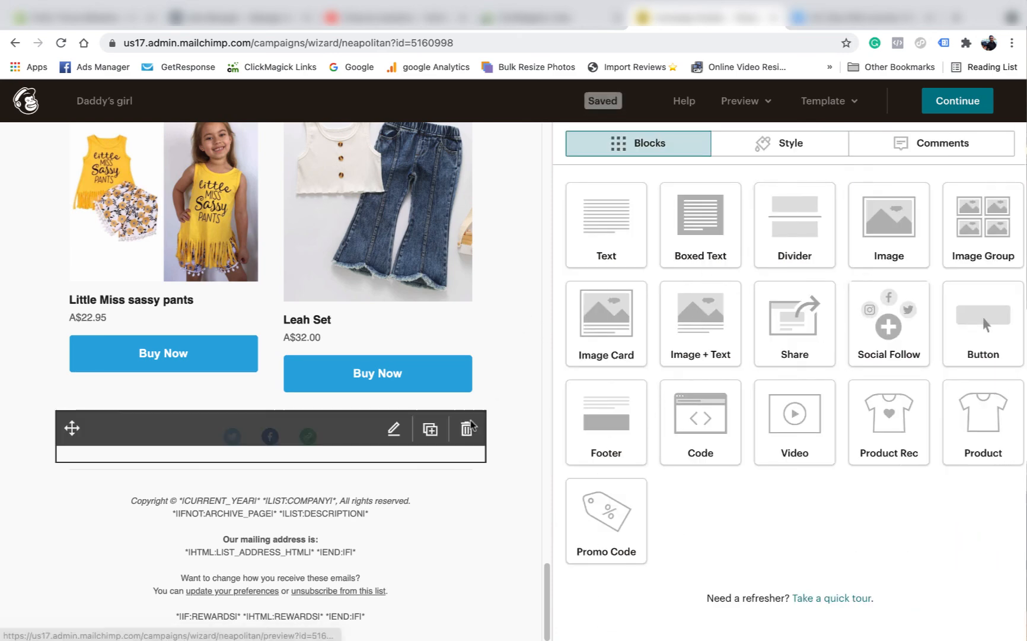
{"action": "left_click", "coordinate": [468, 427]}
{"action": "left_click", "coordinate": [336, 421]}
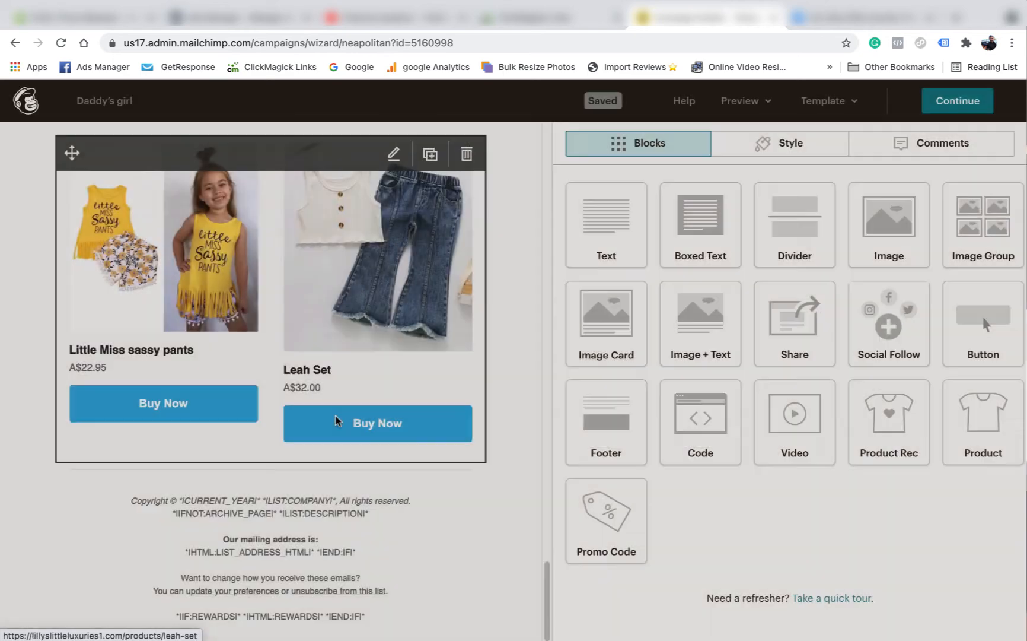
- Add a Social Follow block below the last products with Facebook, Website and Instagram services, paste the Instagram profile URL, and save and close it
{"action": "left_click_drag", "start_coordinate": [890, 329], "coordinate": [284, 460]}
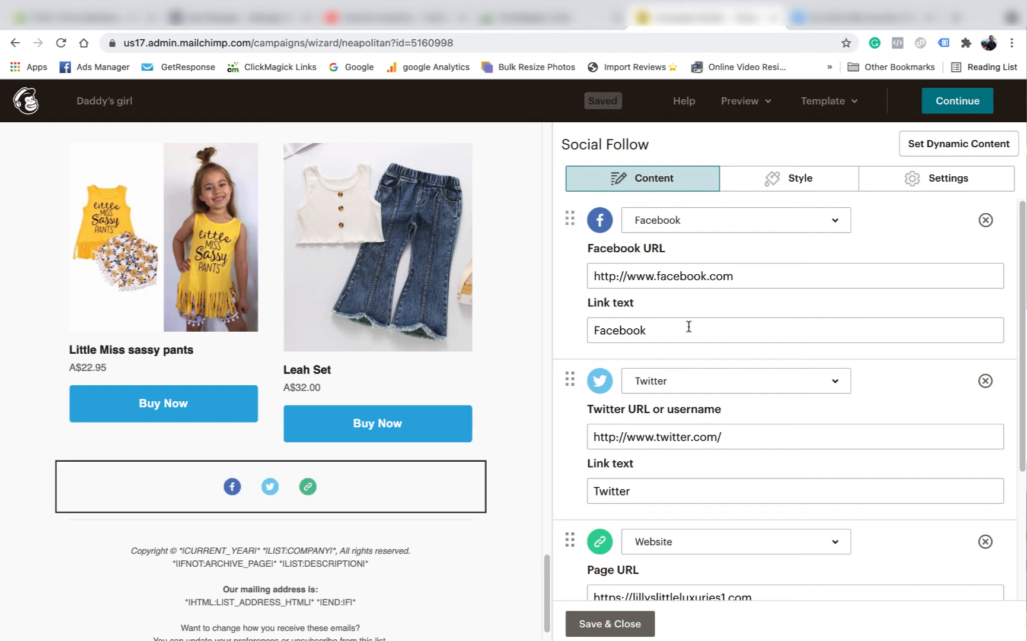
{"action": "left_click_drag", "start_coordinate": [778, 274], "coordinate": [596, 275]}
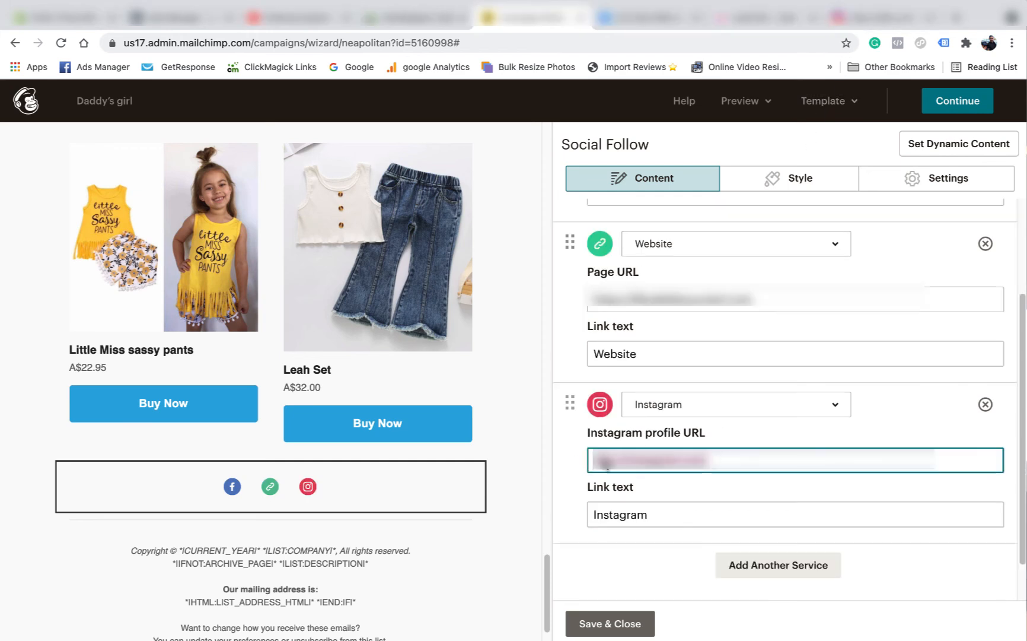
{"action": "right_click", "coordinate": [607, 465]}
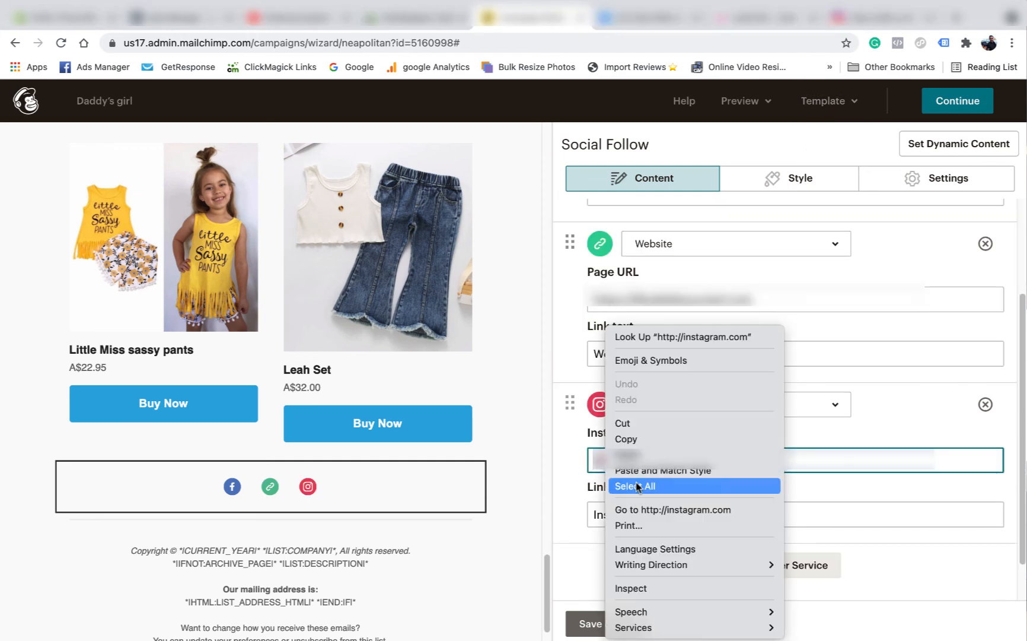
{"action": "left_click", "coordinate": [688, 450]}
{"action": "left_click", "coordinate": [609, 621]}
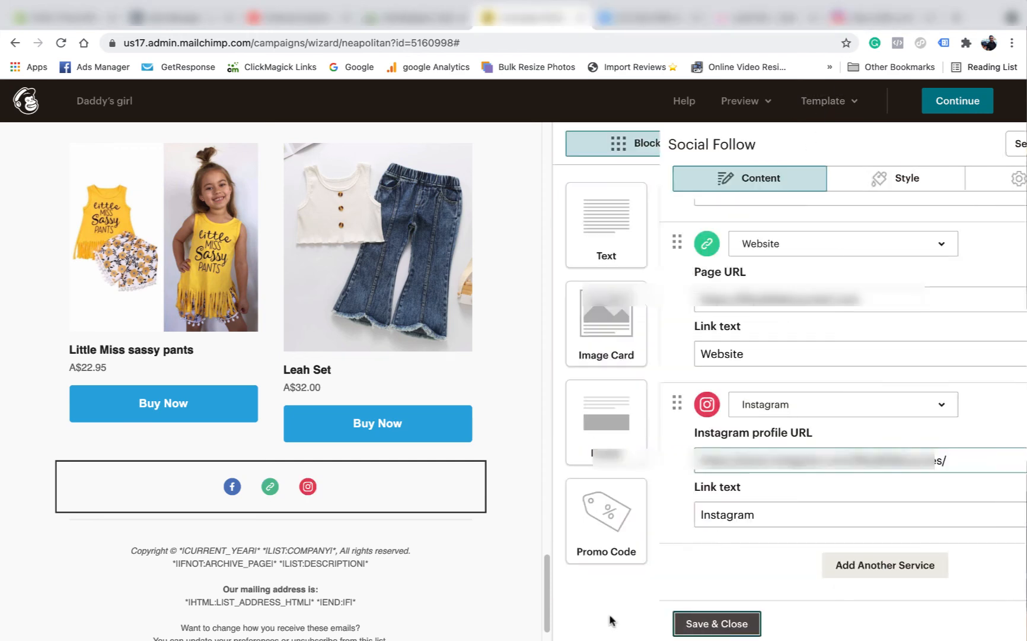
- Open the Footer block and delete its rewards merge-tag line and the mailing address heading and merge-tag line
{"action": "scroll", "coordinate": [380, 533], "scroll_direction": "down", "scroll_amount": 1}
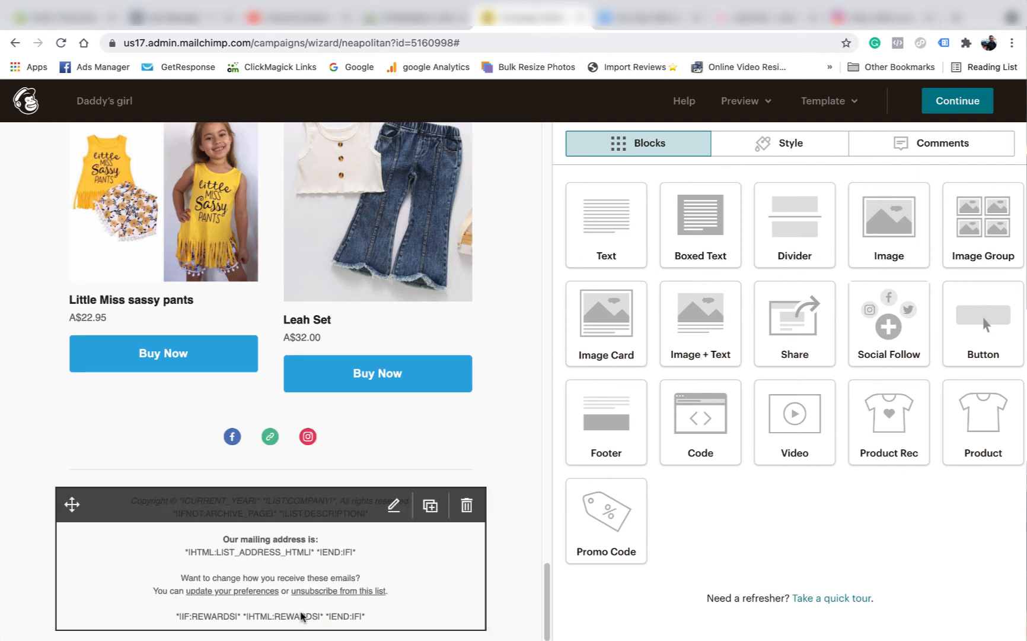
{"action": "left_click", "coordinate": [392, 507]}
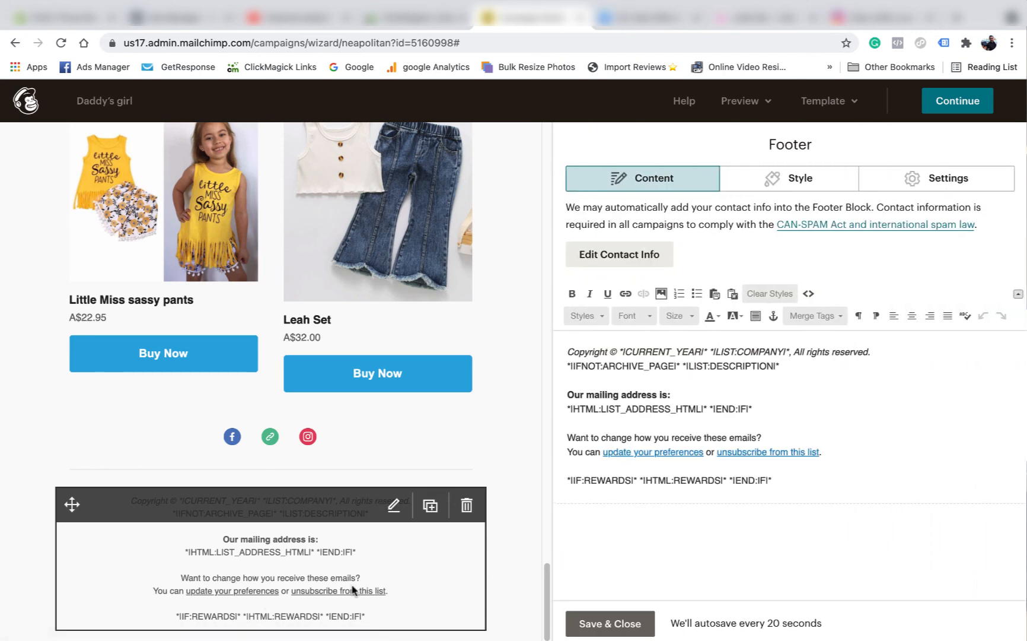
{"action": "left_click_drag", "start_coordinate": [807, 481], "coordinate": [605, 470]}
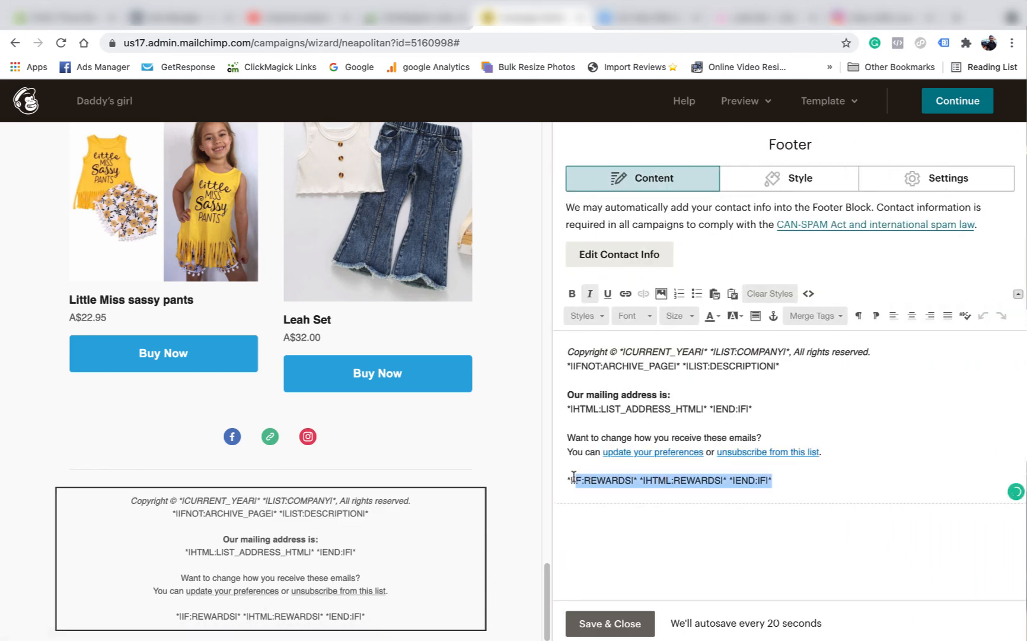
{"action": "key", "text": "BackSpace"}
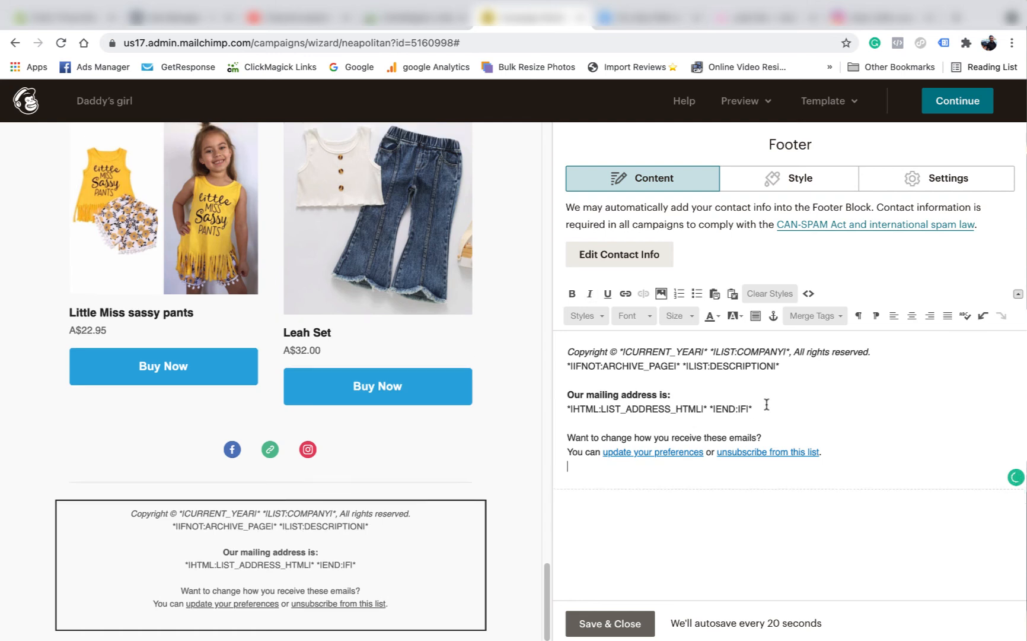
{"action": "left_click_drag", "start_coordinate": [766, 404], "coordinate": [563, 392]}
{"action": "key", "text": "BackSpace"}
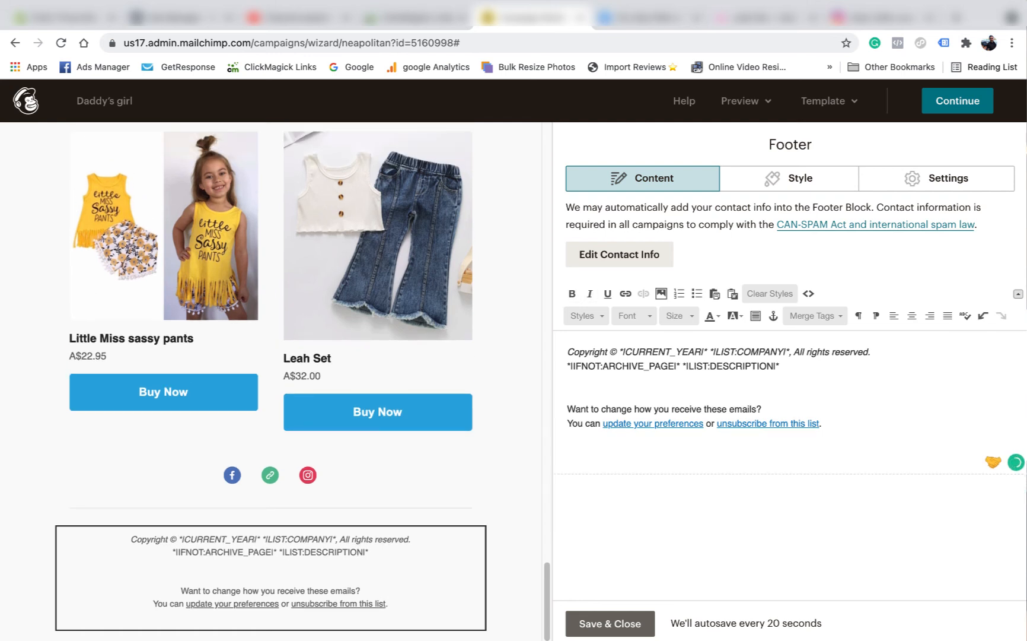
{"action": "key", "text": "BackSpace"}
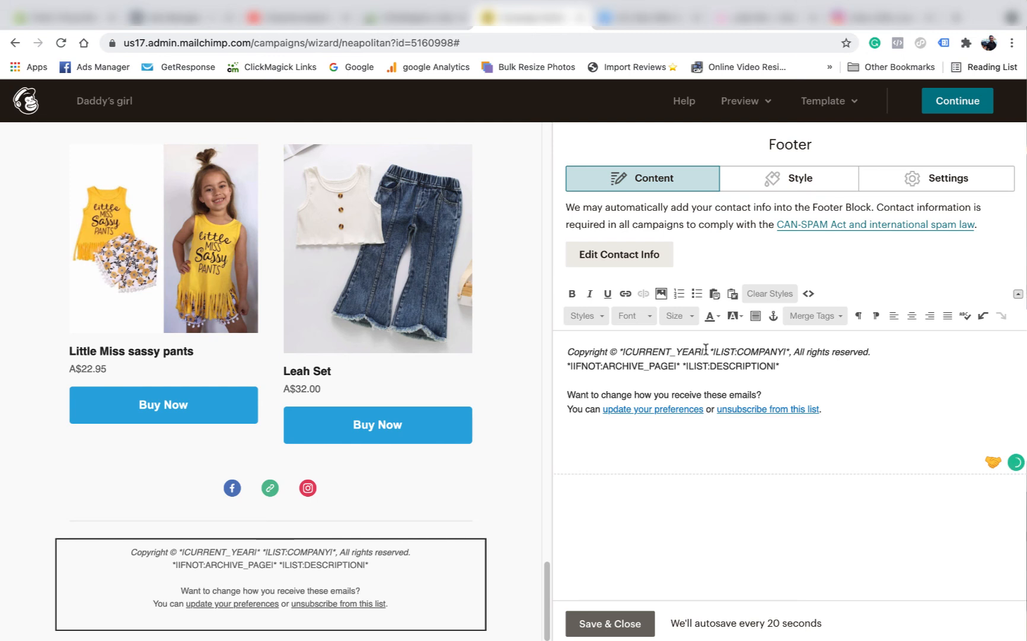
- Replace the footer's current year merge tag with "2021" and its company merge tag with "Lillys Little Luxuries"
{"action": "left_click_drag", "start_coordinate": [705, 348], "coordinate": [622, 350]}
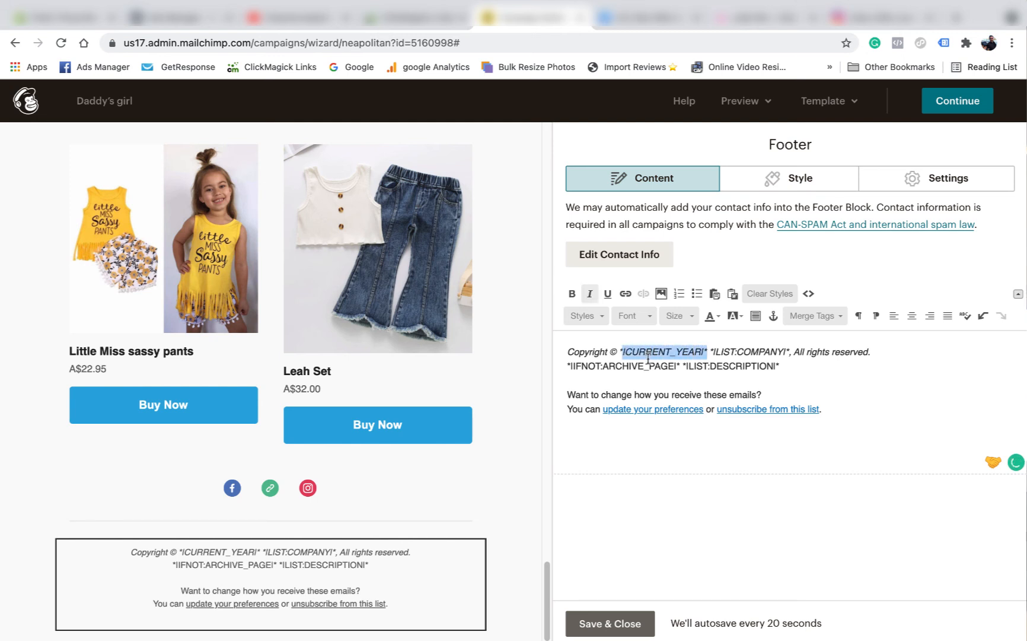
{"action": "type", "text": "2021"}
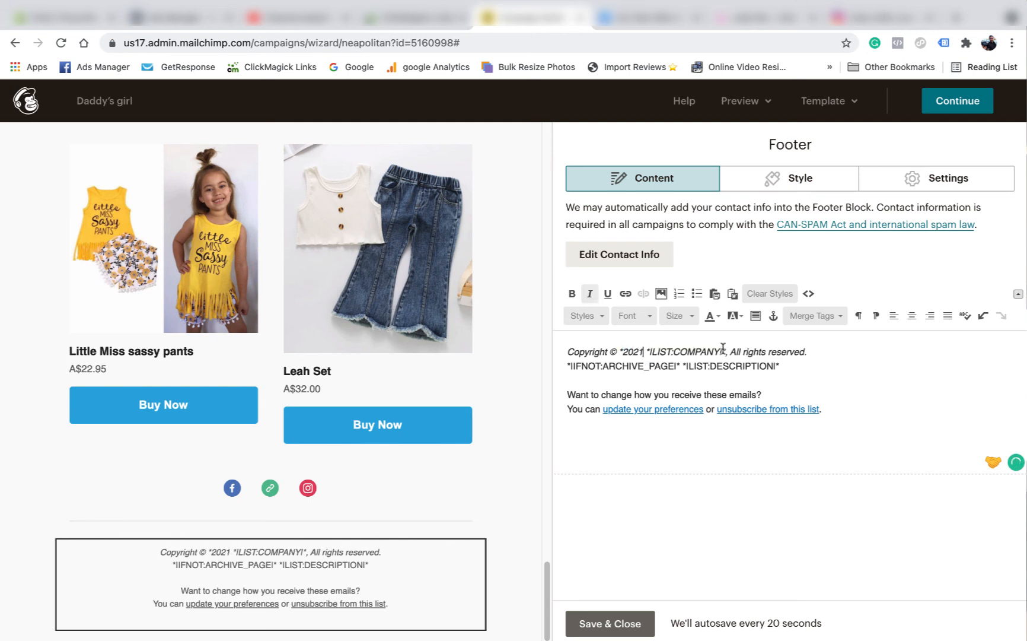
{"action": "left_click_drag", "start_coordinate": [725, 350], "coordinate": [650, 349]}
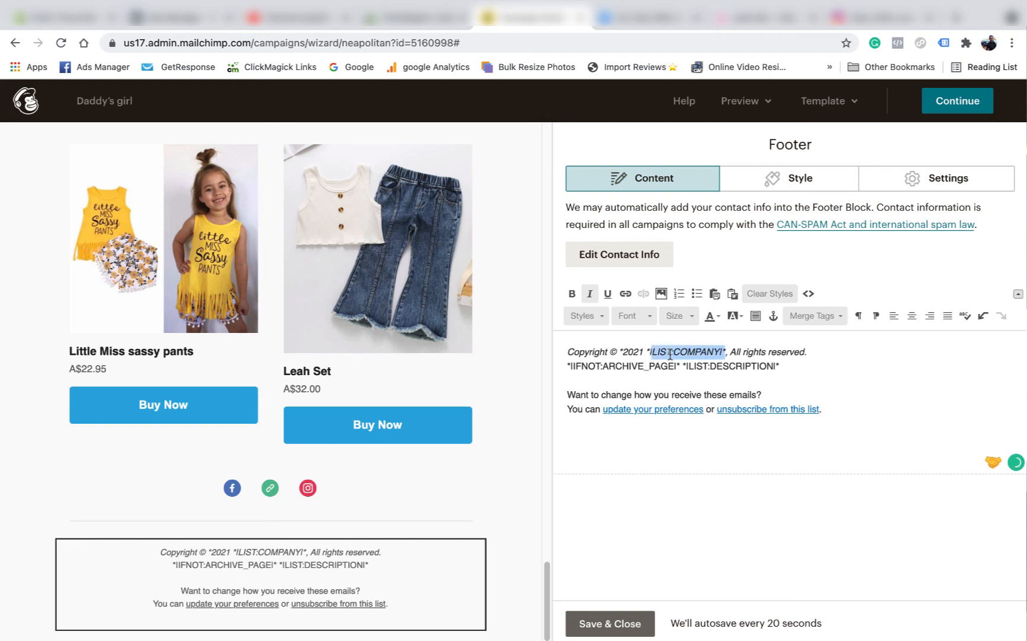
{"action": "key", "text": "BackSpace"}
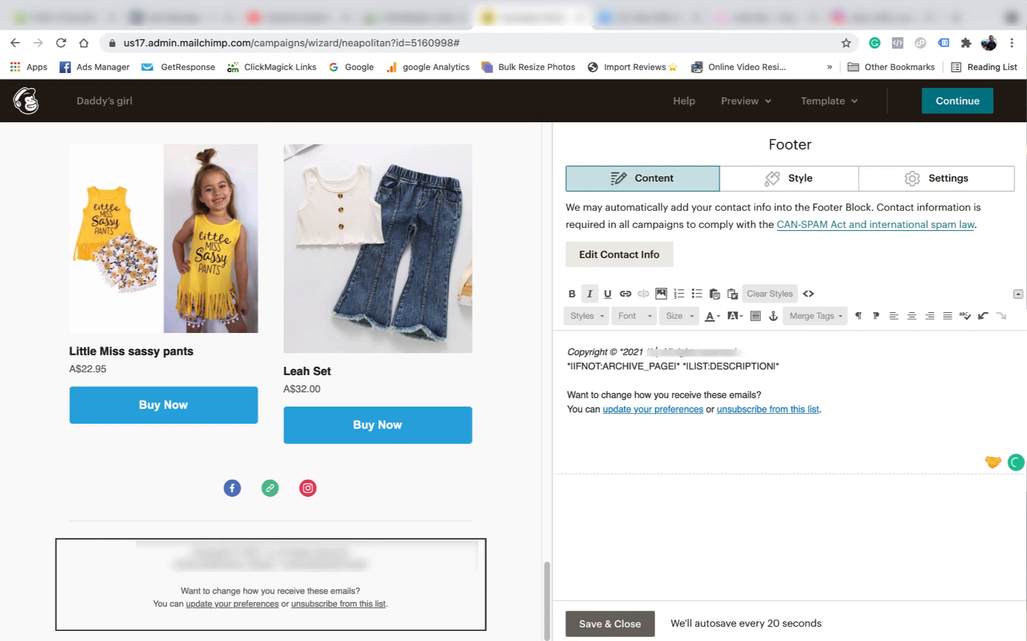
{"action": "type", "text": "Lillys Litt"}
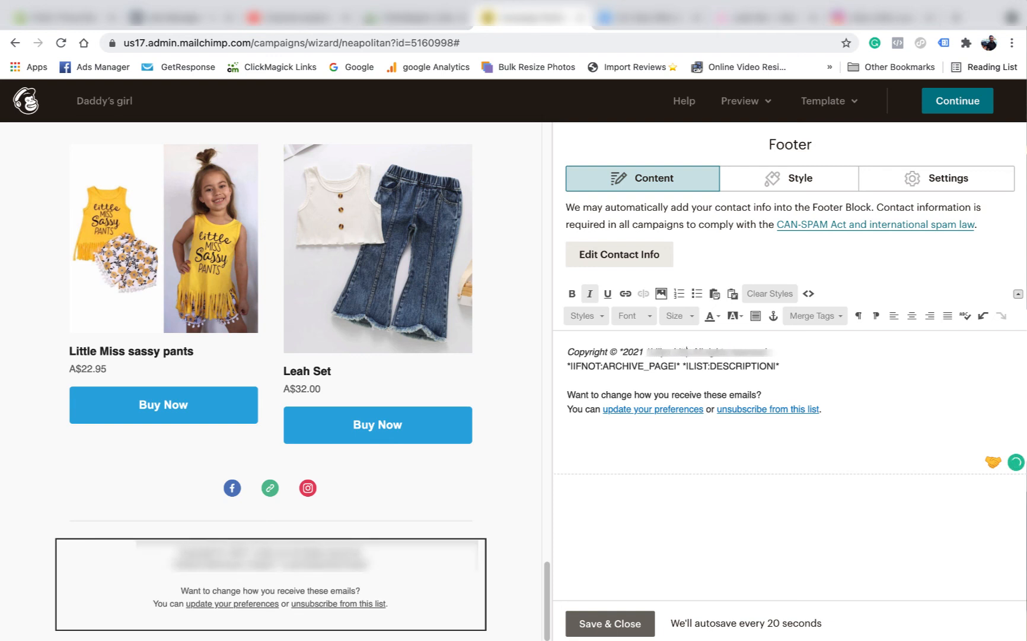
{"action": "type", "text": "le"}
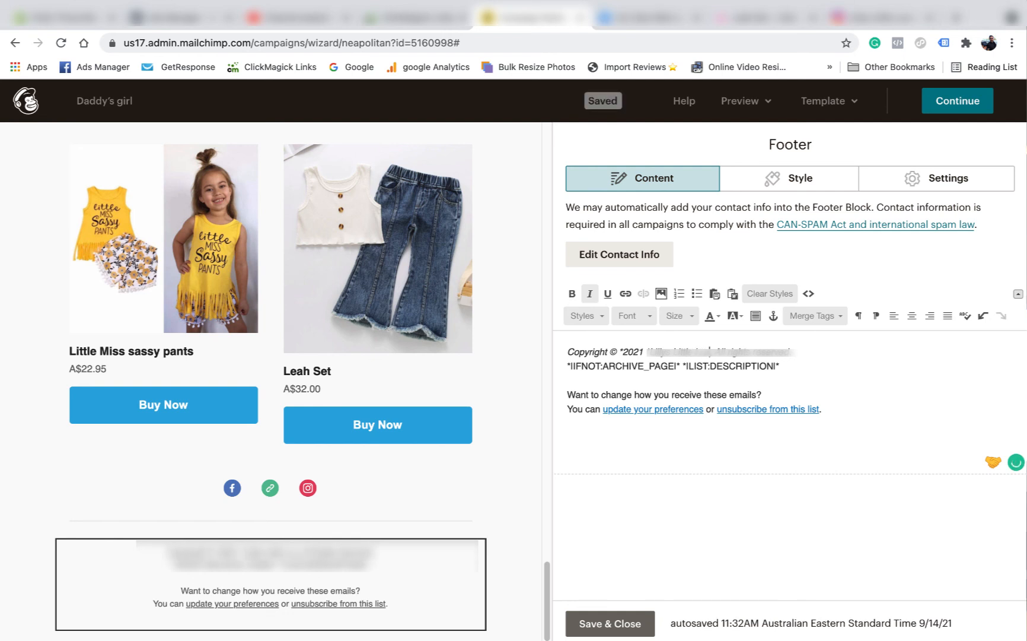
{"action": "type", "text": "lies"}
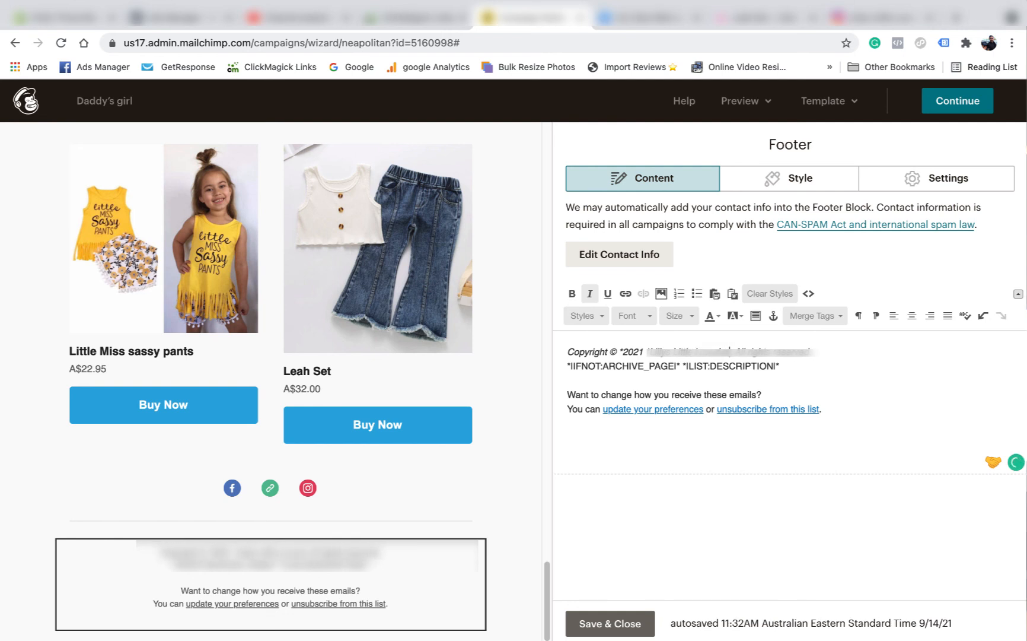
- Delete the archive page and list description merge-tag line from the footer, and save and close the Footer block
{"action": "left_click_drag", "start_coordinate": [812, 370], "coordinate": [564, 365]}
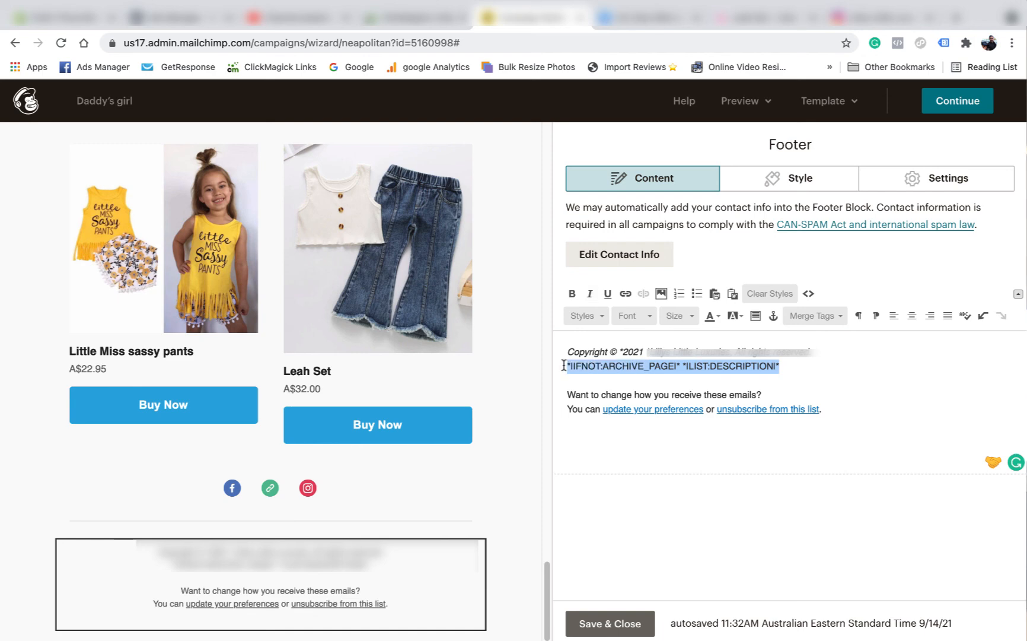
{"action": "key", "text": "BackSpace"}
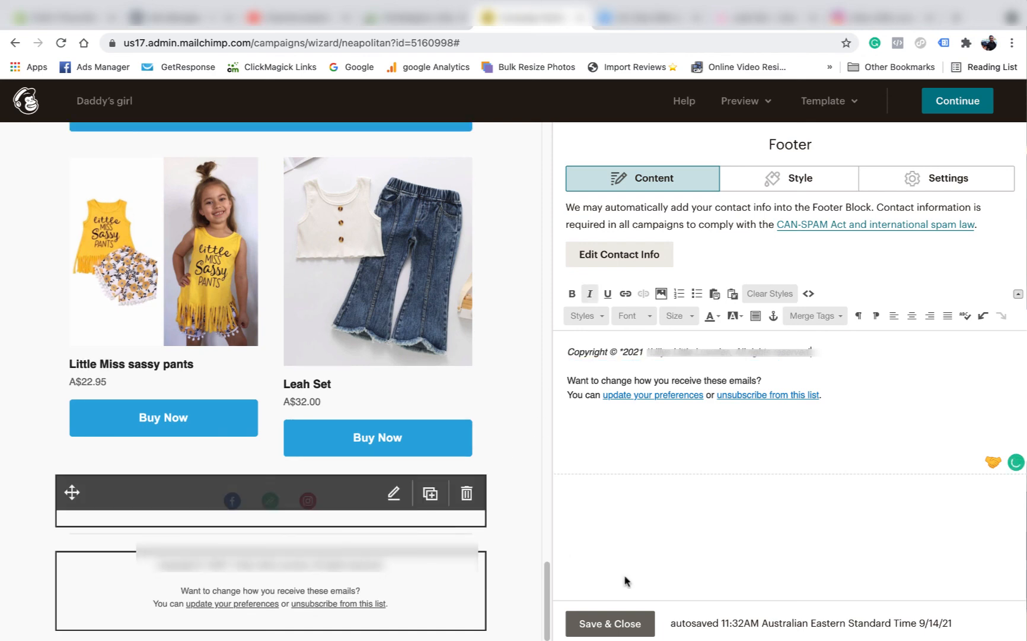
{"action": "left_click", "coordinate": [610, 623]}
- Move the "Daddy's Girl" heading text block above the Daddys girl floral bloomer set, directly below the logo
{"action": "scroll", "coordinate": [450, 495], "scroll_direction": "up", "scroll_amount": 1}
{"action": "scroll", "coordinate": [451, 495], "scroll_direction": "up", "scroll_amount": 15}
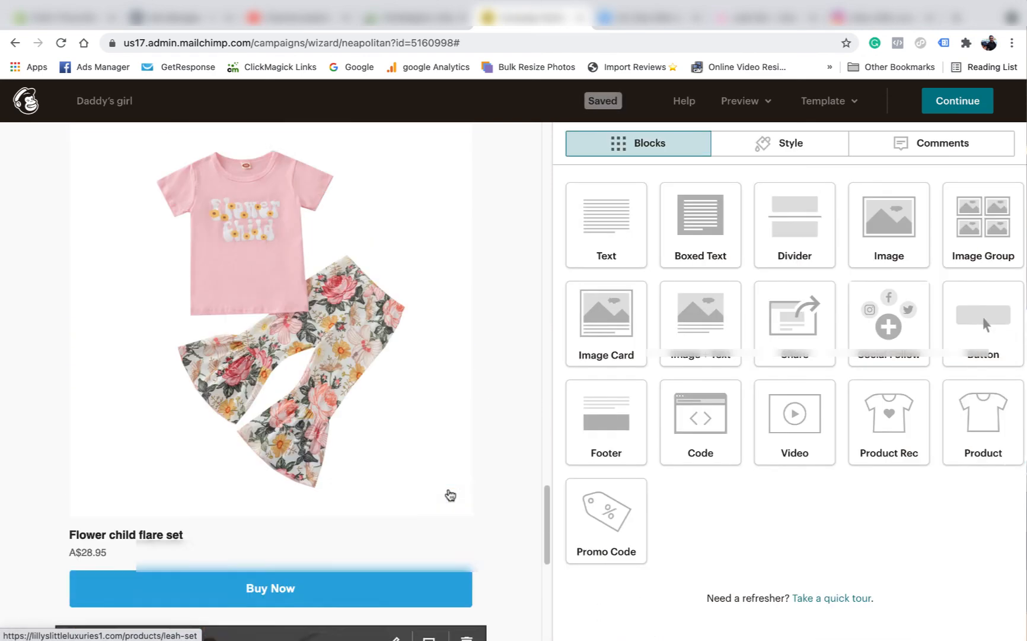
{"action": "scroll", "coordinate": [450, 491], "scroll_direction": "up", "scroll_amount": 15}
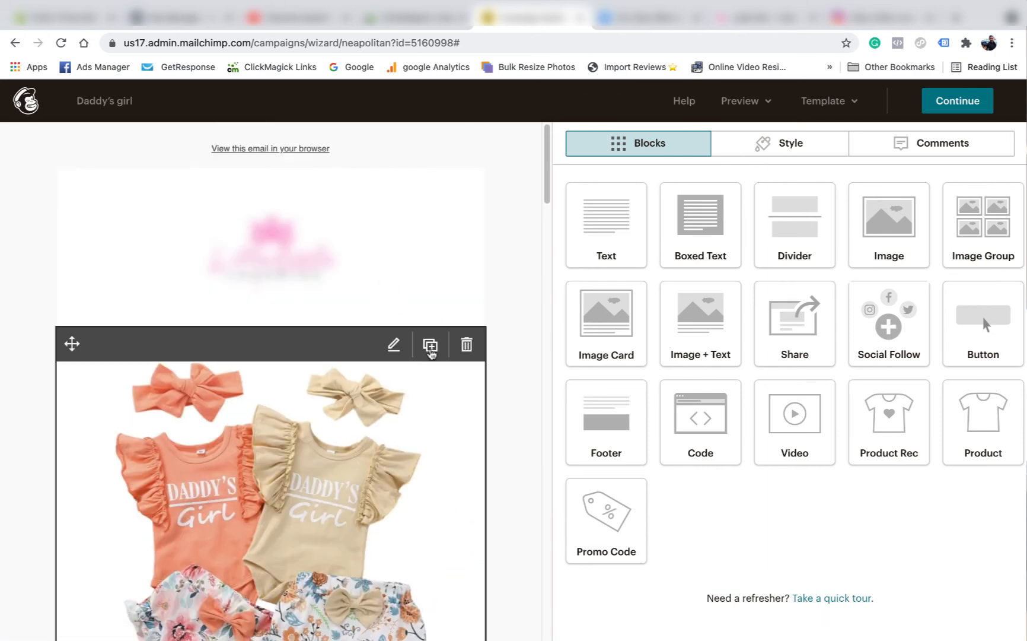
{"action": "scroll", "coordinate": [350, 377], "scroll_direction": "down", "scroll_amount": 10}
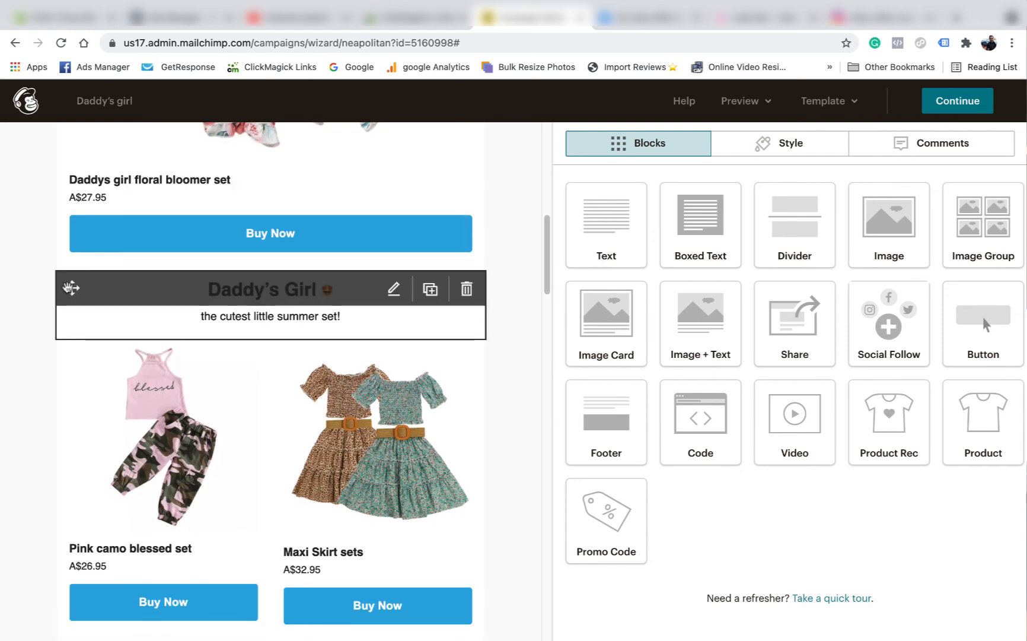
{"action": "left_click_drag", "start_coordinate": [70, 287], "coordinate": [62, 237]}
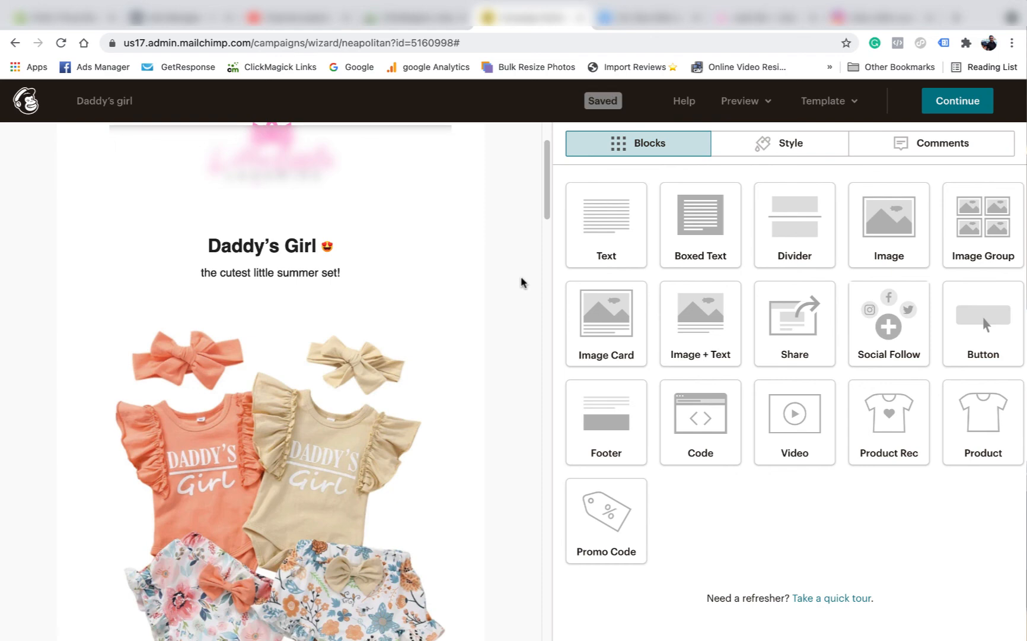
- Review the whole email layout from the first product block down to the social icons and footer
{"action": "scroll", "coordinate": [417, 318], "scroll_direction": "down", "scroll_amount": 4}
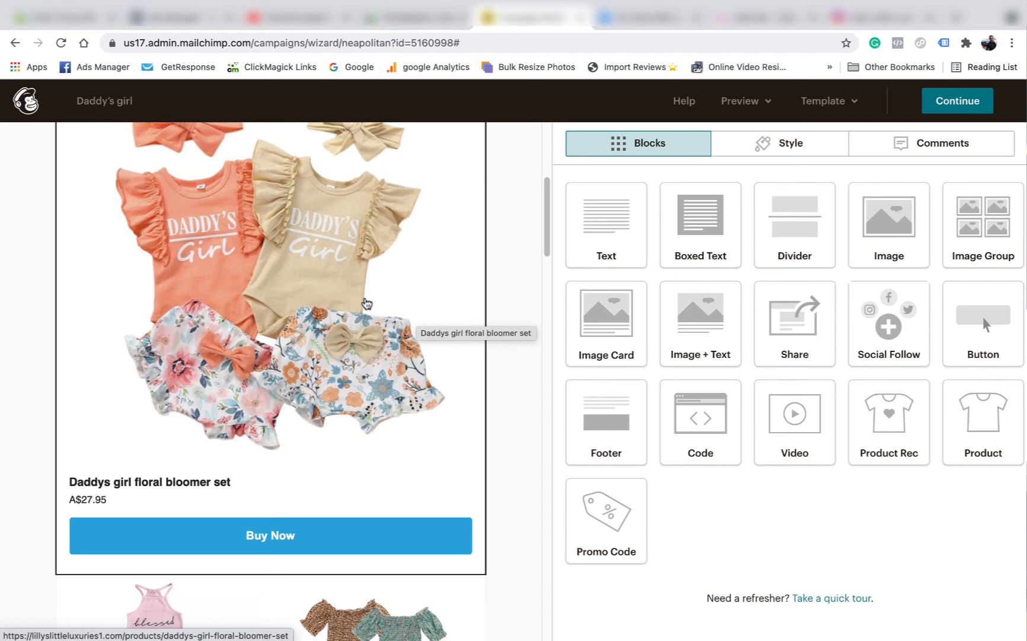
{"action": "scroll", "coordinate": [391, 314], "scroll_direction": "down", "scroll_amount": 4}
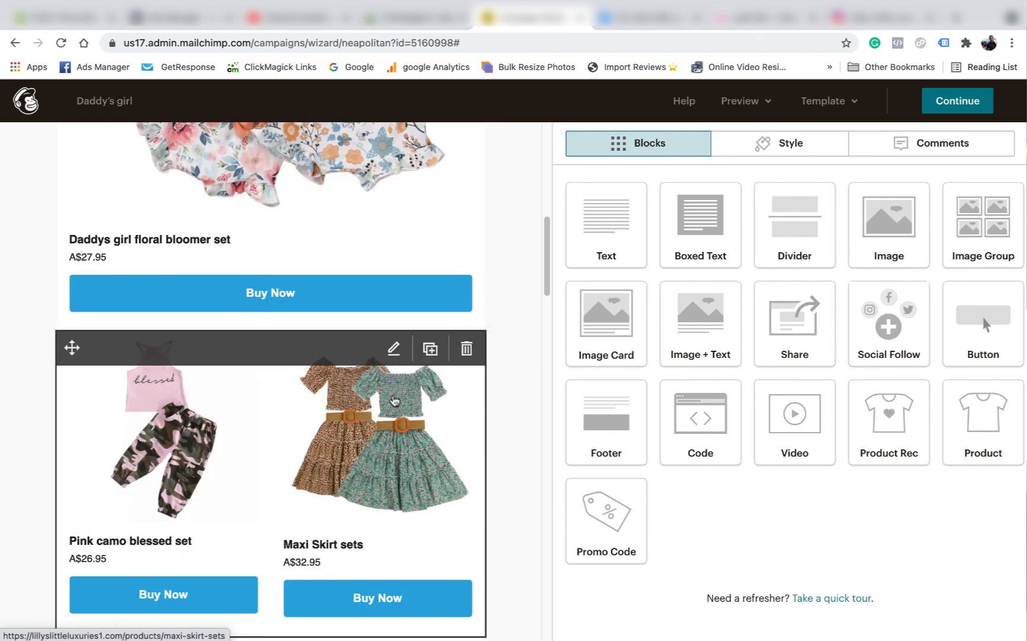
{"action": "scroll", "coordinate": [394, 400], "scroll_direction": "down", "scroll_amount": 10}
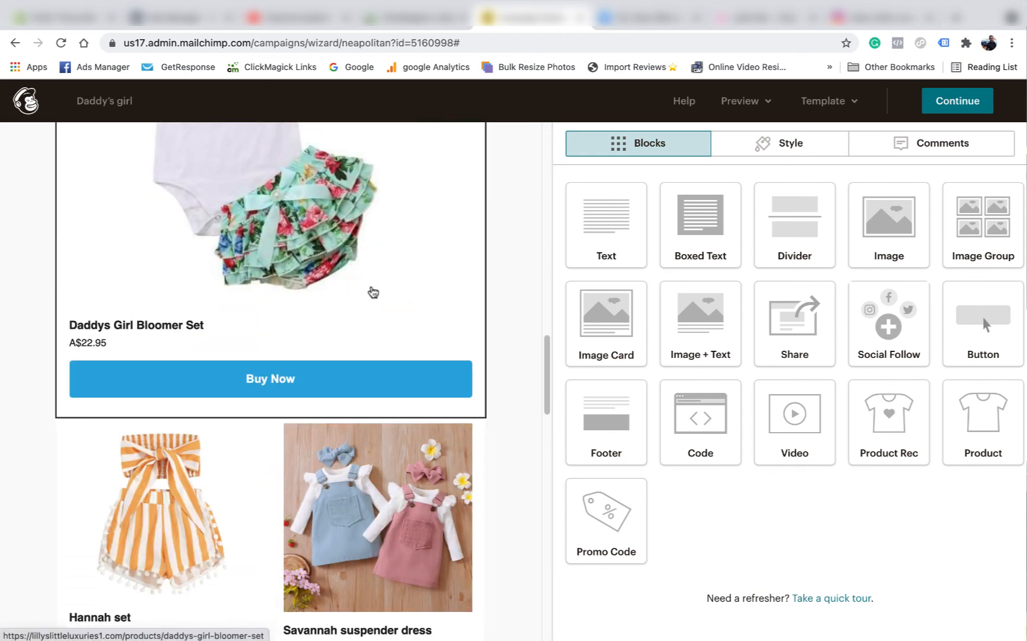
{"action": "scroll", "coordinate": [369, 294], "scroll_direction": "down", "scroll_amount": 4}
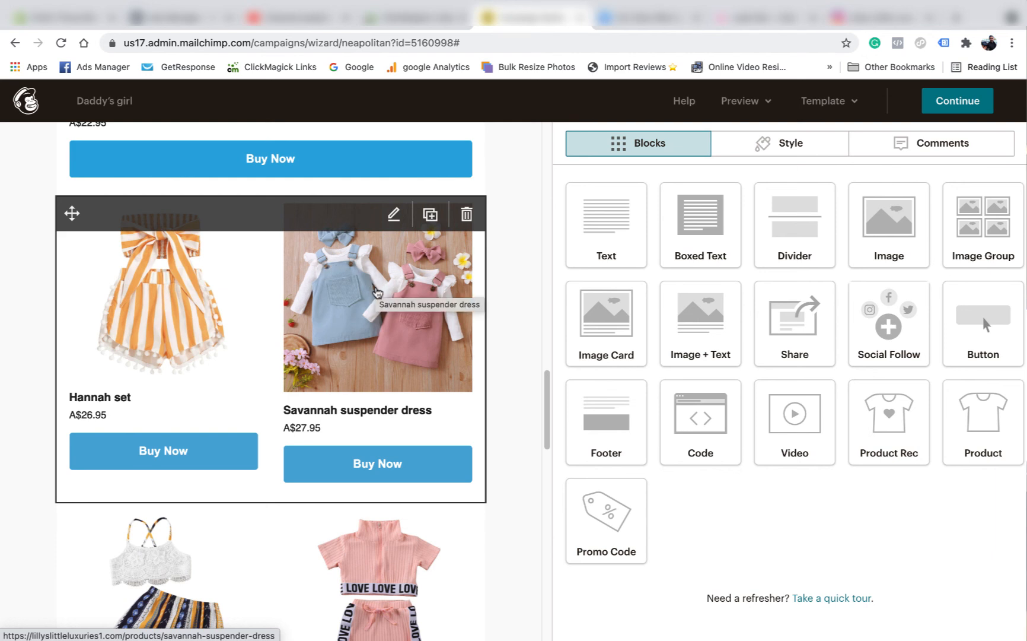
{"action": "scroll", "coordinate": [376, 293], "scroll_direction": "down", "scroll_amount": 2}
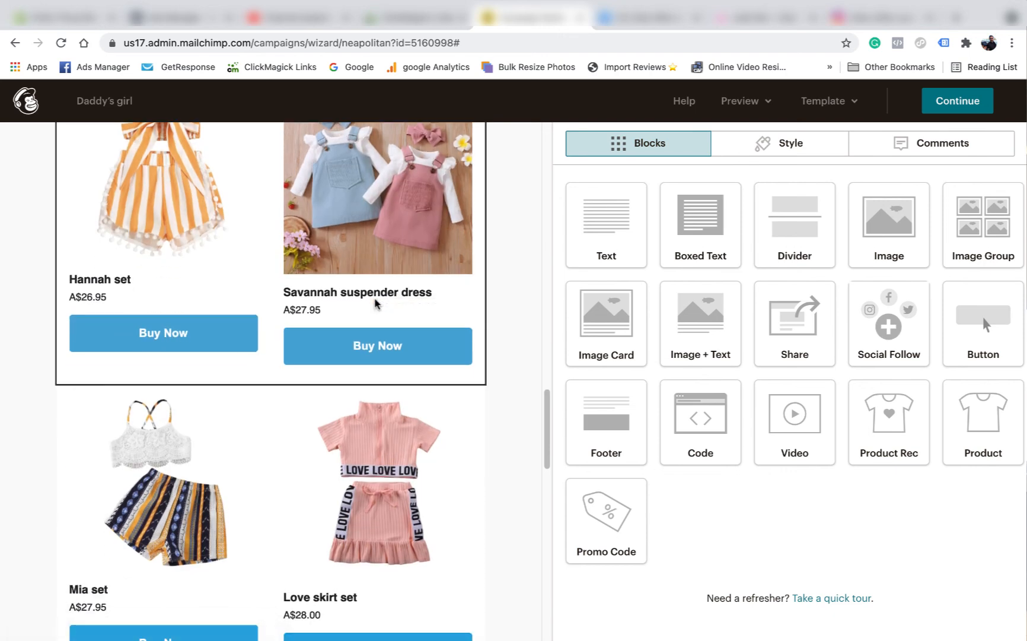
{"action": "scroll", "coordinate": [374, 302], "scroll_direction": "down", "scroll_amount": 4}
{"action": "scroll", "coordinate": [374, 305], "scroll_direction": "down", "scroll_amount": 2}
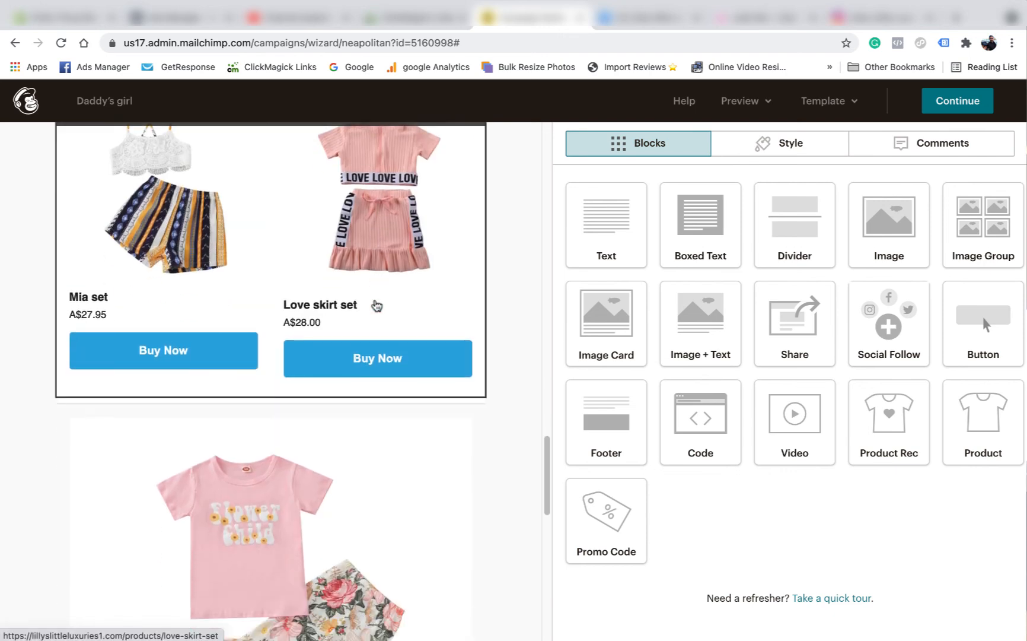
{"action": "scroll", "coordinate": [376, 307], "scroll_direction": "down", "scroll_amount": 3}
{"action": "scroll", "coordinate": [334, 300], "scroll_direction": "up", "scroll_amount": 15}
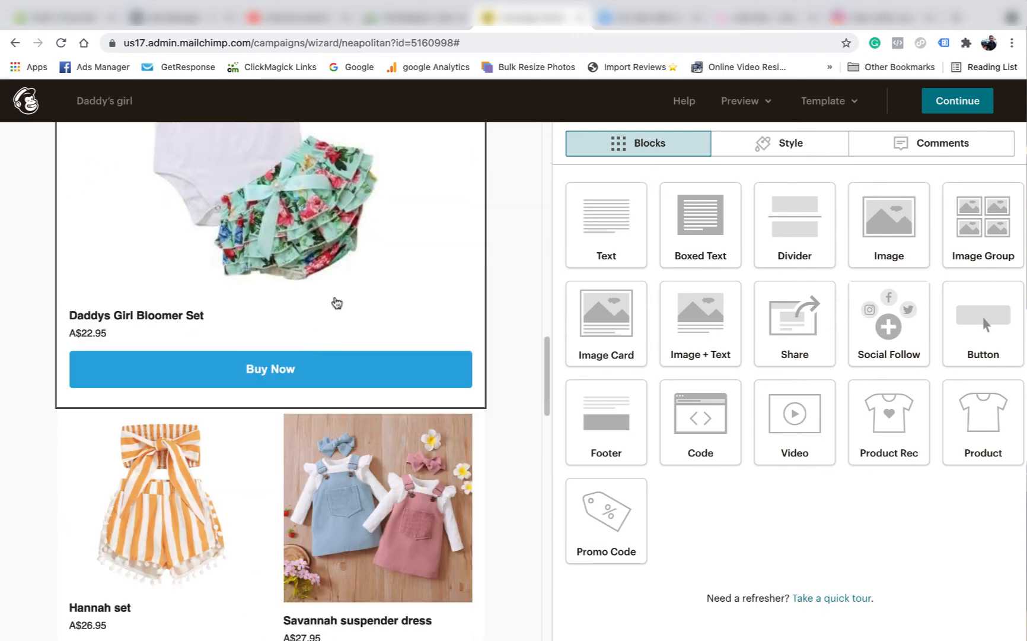
{"action": "scroll", "coordinate": [331, 249], "scroll_direction": "down", "scroll_amount": 10}
{"action": "scroll", "coordinate": [331, 249], "scroll_direction": "down", "scroll_amount": 20}
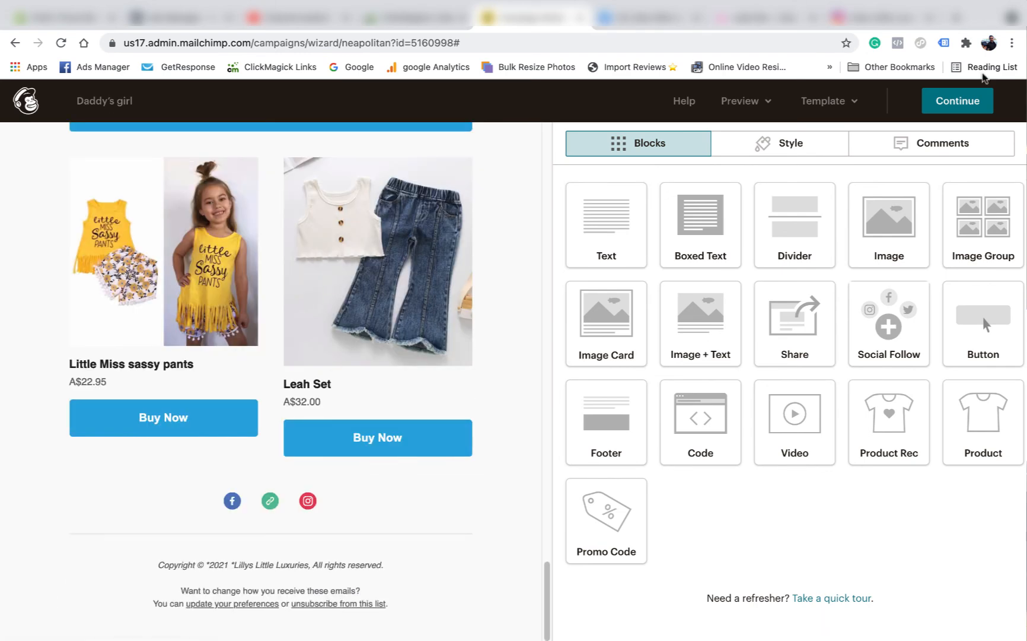
- Leave the email designer for the campaign overview and check its recipients, subject, content and sharing sections
{"action": "left_click", "coordinate": [939, 106]}
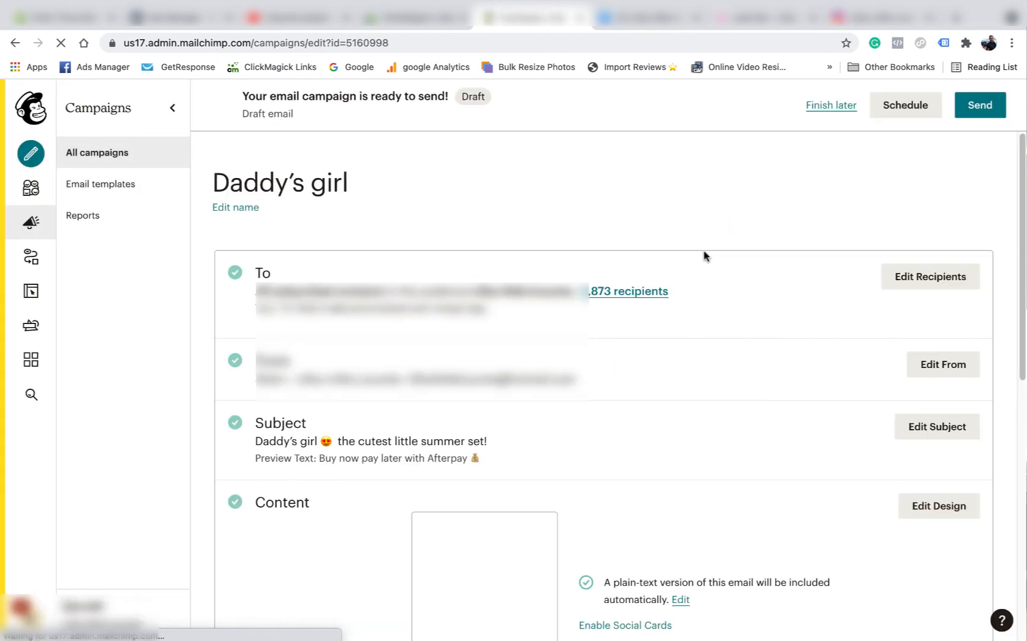
{"action": "scroll", "coordinate": [701, 265], "scroll_direction": "down", "scroll_amount": 8}
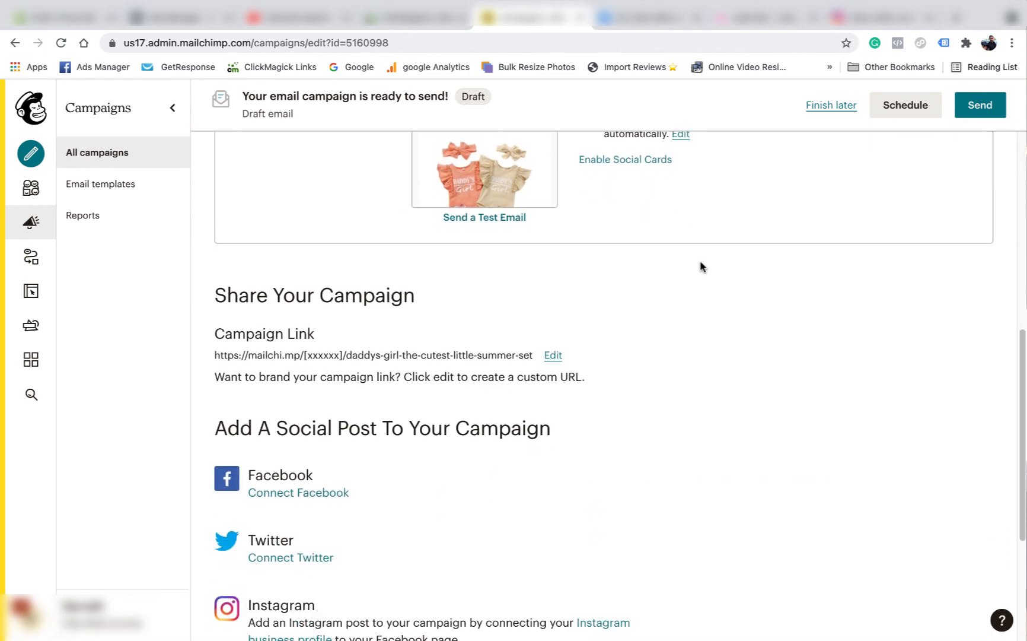
{"action": "scroll", "coordinate": [702, 266], "scroll_direction": "up", "scroll_amount": 8}
- View the campaign's scheduling options and close them without scheduling, and send the Daddy's girl campaign immediately
{"action": "left_click", "coordinate": [910, 106]}
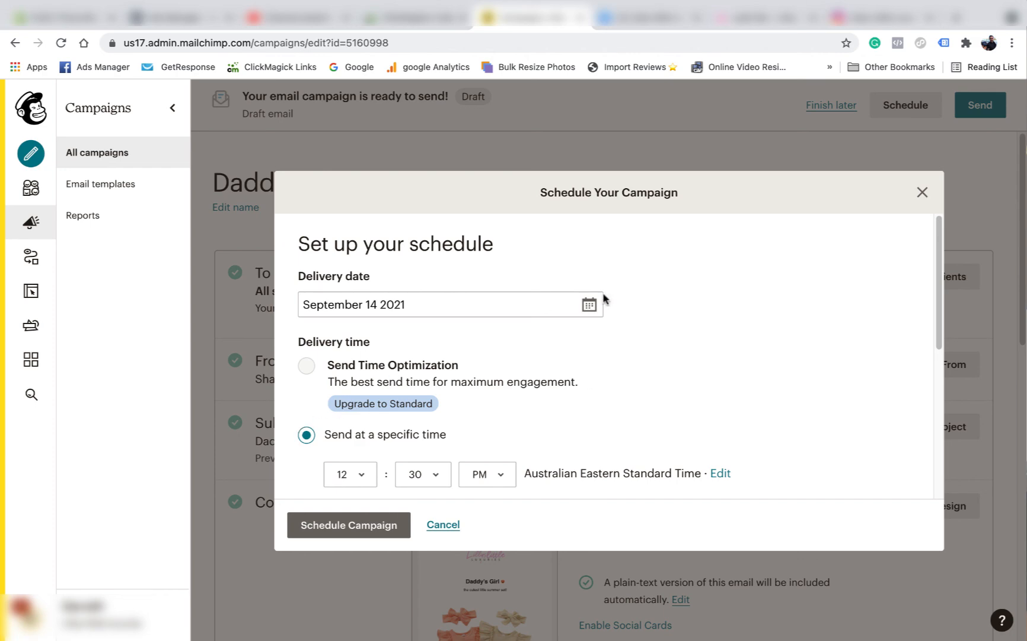
{"action": "left_click", "coordinate": [922, 192]}
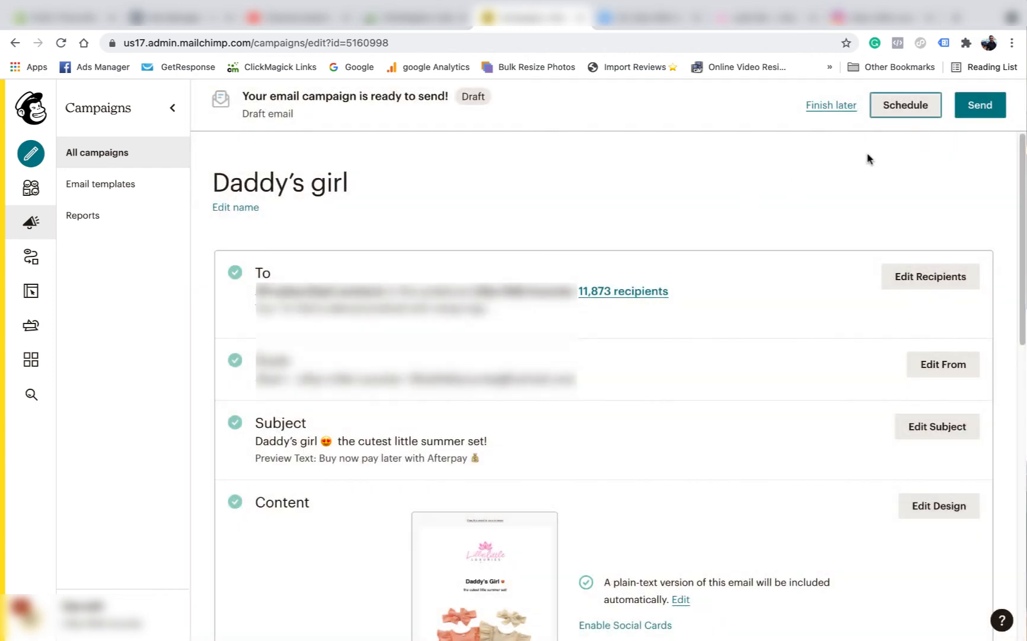
{"action": "left_click", "coordinate": [980, 106]}
{"action": "left_click", "coordinate": [596, 432]}
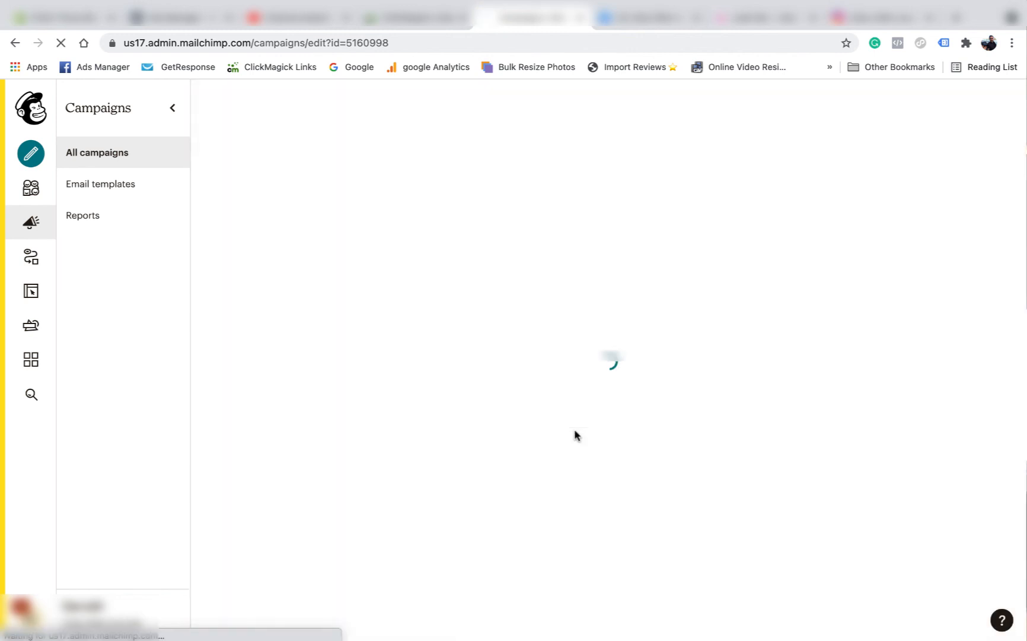